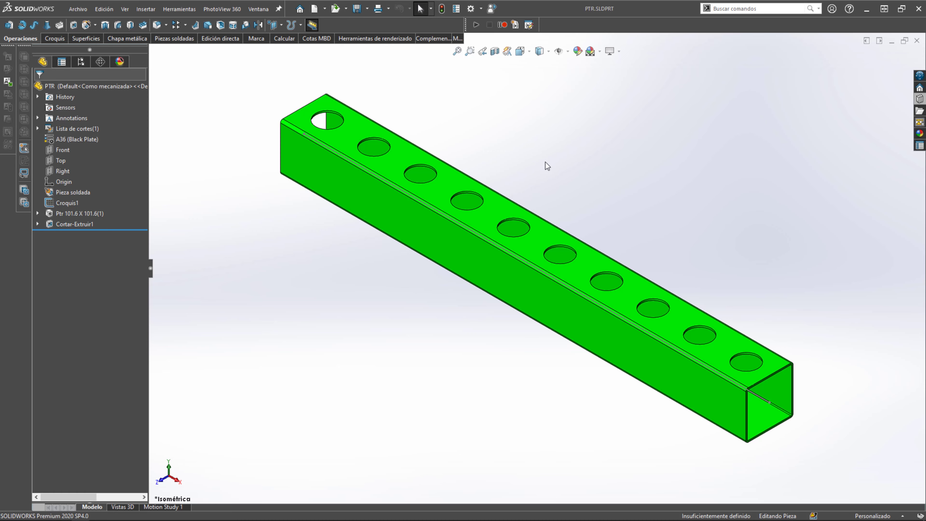
# - Select the PTR tube and drag the short sketch line at its end
pyautogui.click(492, 274)
pyautogui.scroll(-2, 585, 346)
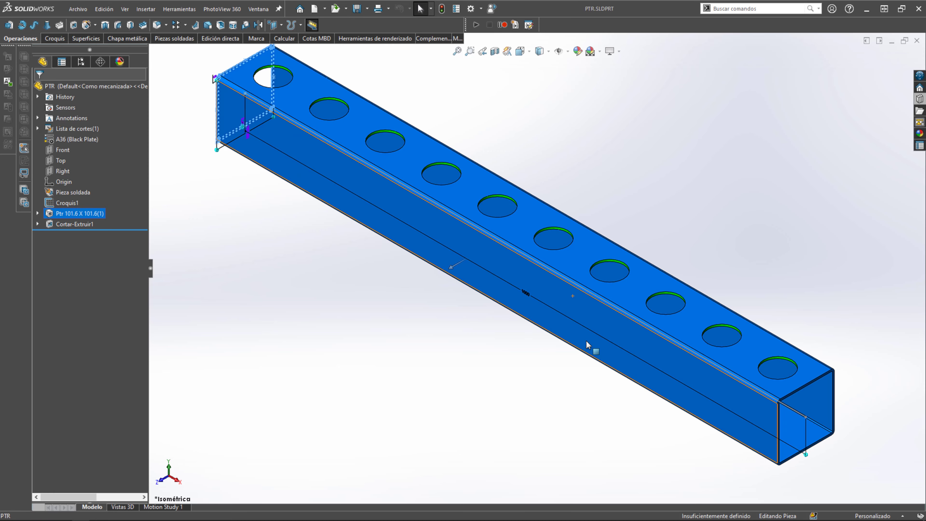
pyautogui.scroll(-2, 467, 257)
pyautogui.scroll(-2, 331, 141)
pyautogui.scroll(-2, 331, 140)
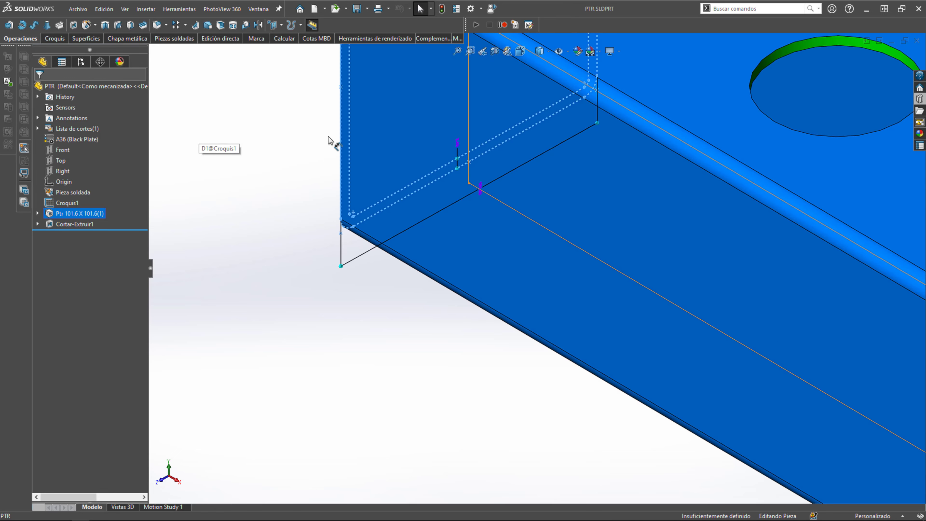
pyautogui.scroll(-2, 557, 210)
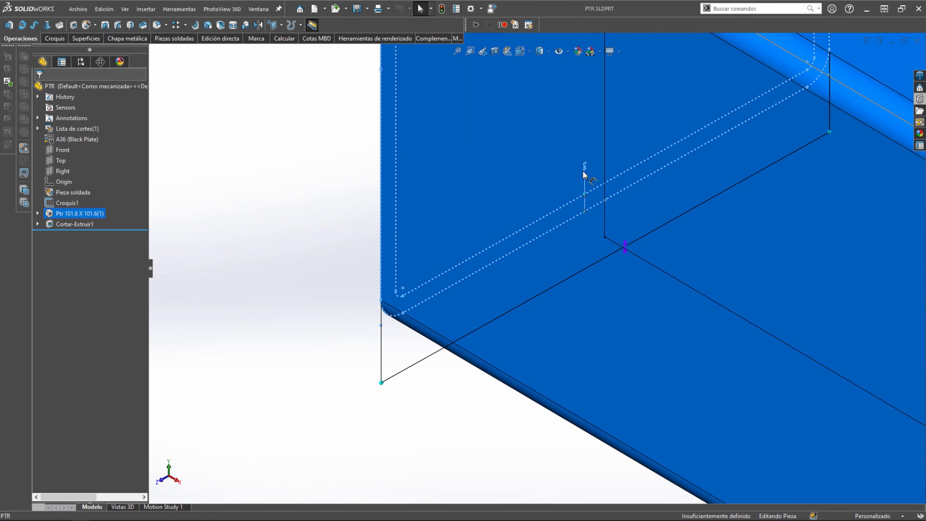
pyautogui.moveTo(585, 170); pyautogui.dragTo(315, 313)
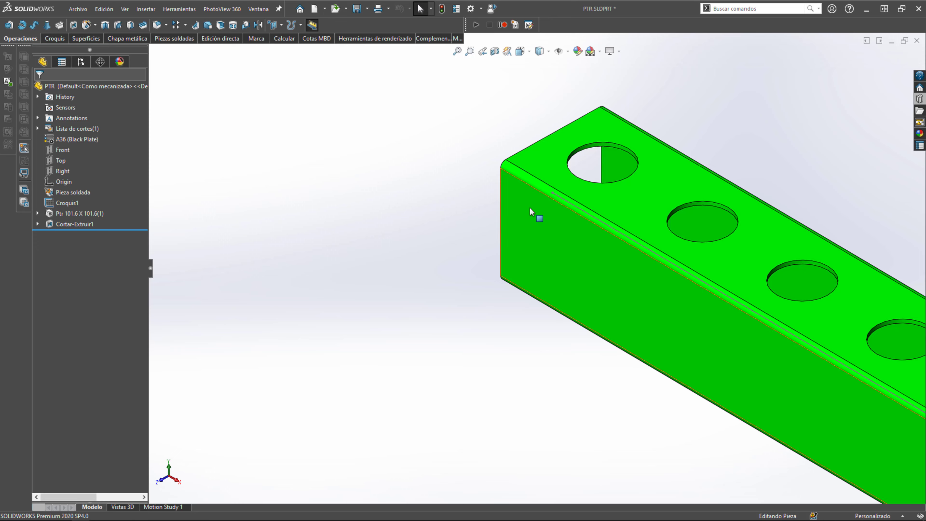
# - Orbit and zoom to view the modified tube end-on
pyautogui.scroll(3, 535, 211)
pyautogui.scroll(4, 585, 283)
pyautogui.scroll(-2, 635, 289)
pyautogui.scroll(-3, 585, 285)
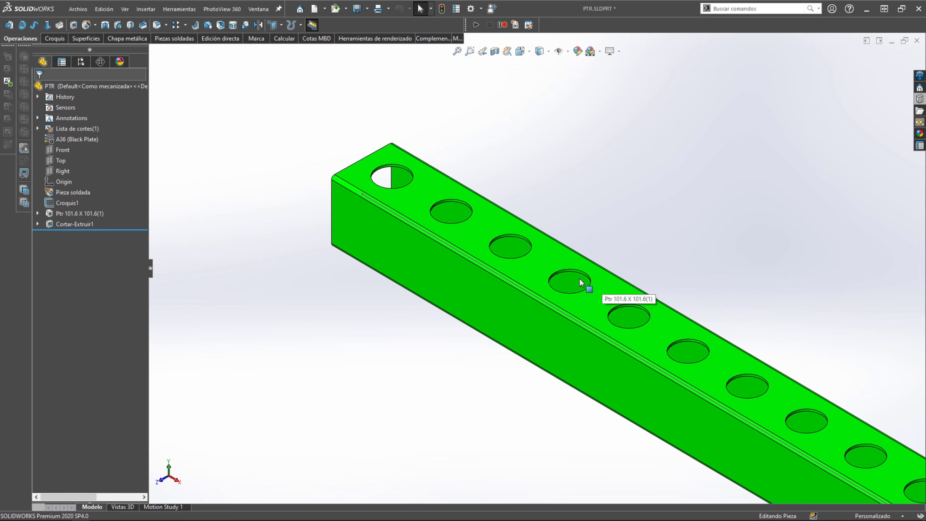
pyautogui.scroll(3, 580, 282)
pyautogui.scroll(-2, 580, 282)
pyautogui.moveTo(562, 294)
pyautogui.mouseDown(button='middle')
pyautogui.moveTo(507, 209)
pyautogui.moveTo(544, 226)
pyautogui.moveTo(544, 248)
pyautogui.moveTo(433, 270)
pyautogui.mouseUp(button='middle')
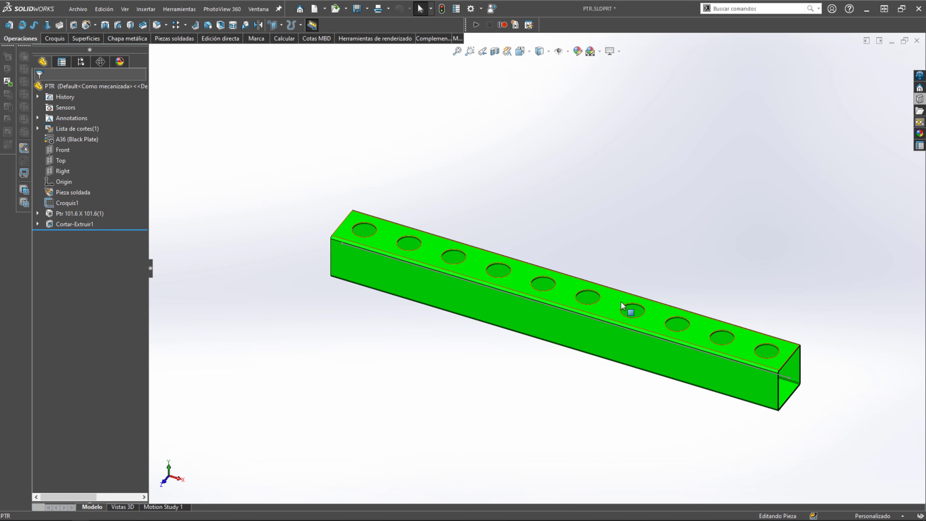
pyautogui.scroll(-1, 456, 234)
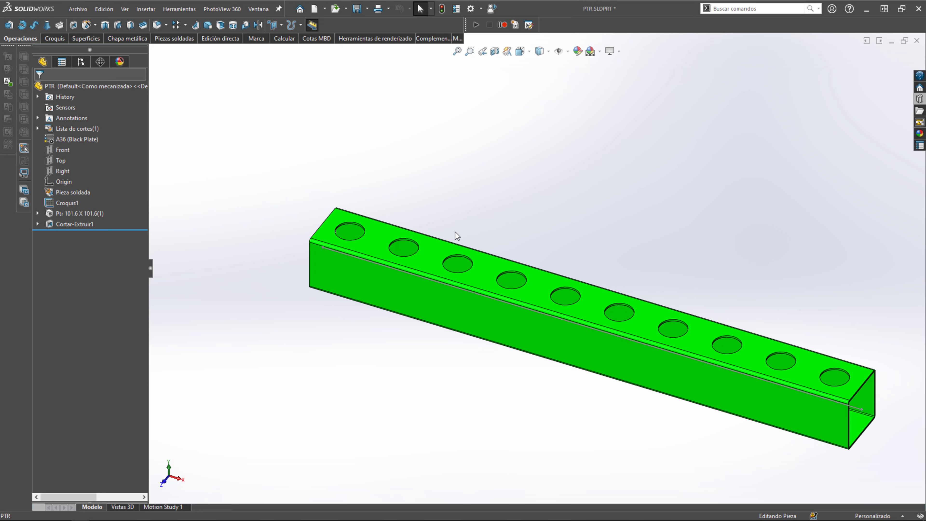
pyautogui.scroll(-2, 426, 235)
pyautogui.scroll(2, 427, 236)
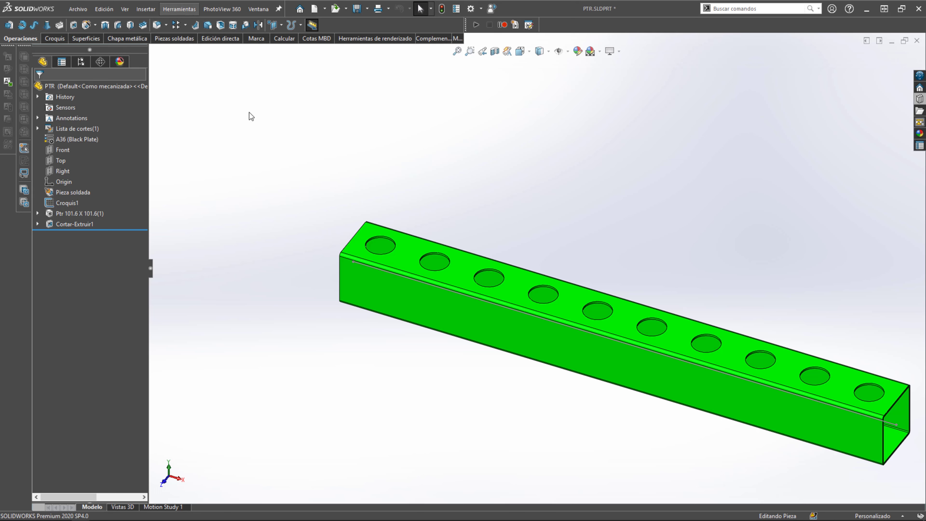
# - Create a new assembly from the PTR part with the assem template, tube placed at the origin
pyautogui.click(80, 12)
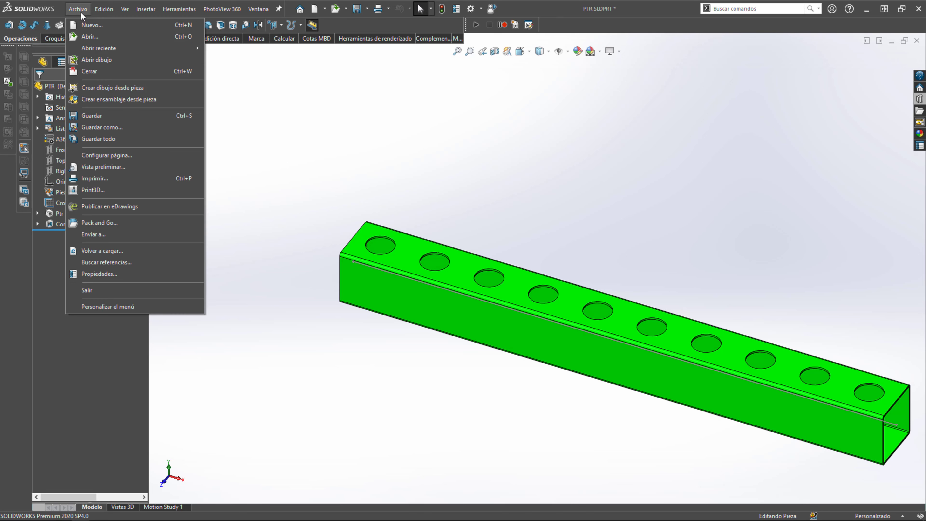
pyautogui.click(104, 99)
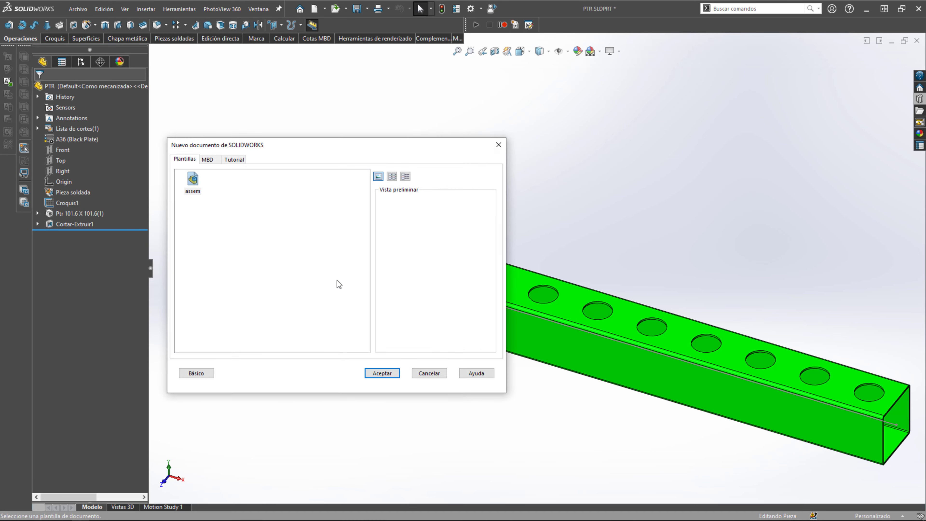
pyautogui.click(371, 372)
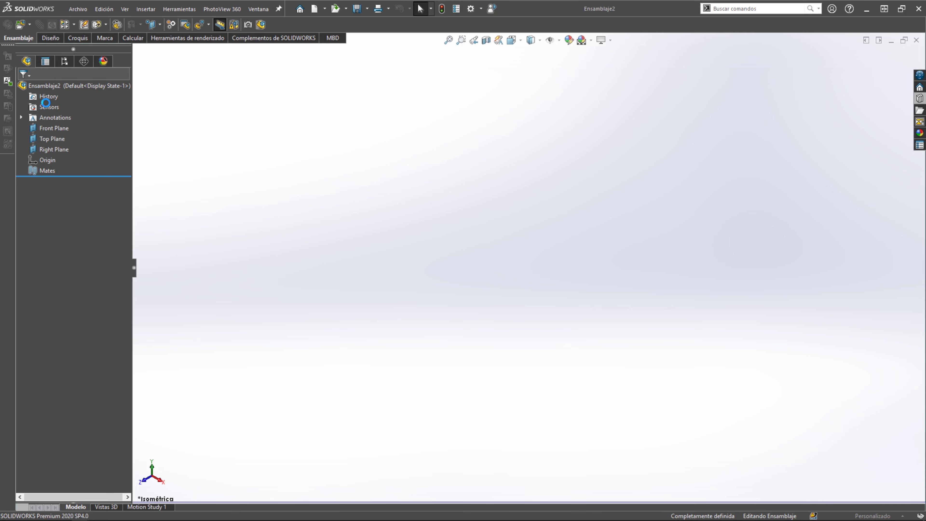
pyautogui.click(22, 89)
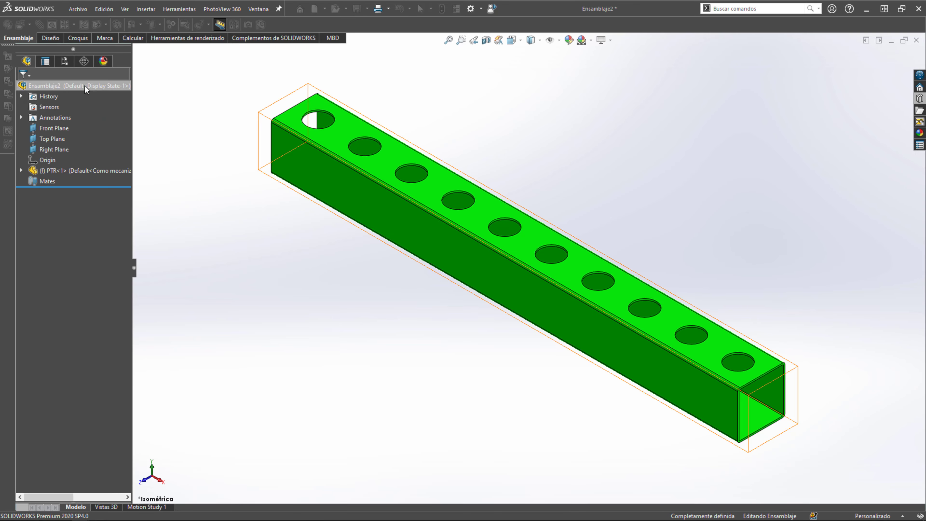
pyautogui.moveTo(469, 141)
pyautogui.mouseDown(button='middle')
pyautogui.moveTo(609, 132)
pyautogui.moveTo(487, 136)
pyautogui.mouseUp(button='middle')
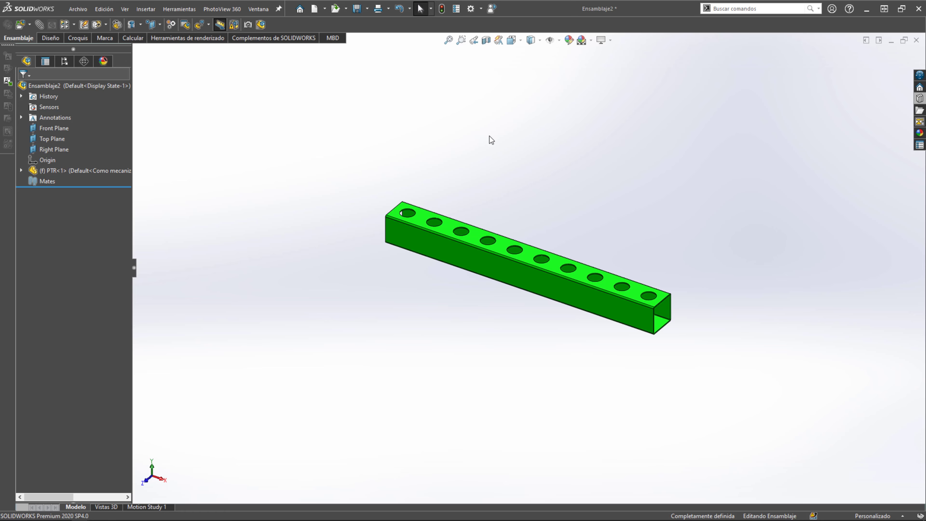
# - Insert the FLECHA part into the assembly from the recent documents list
pyautogui.hotkey('ctrl', 'F2')
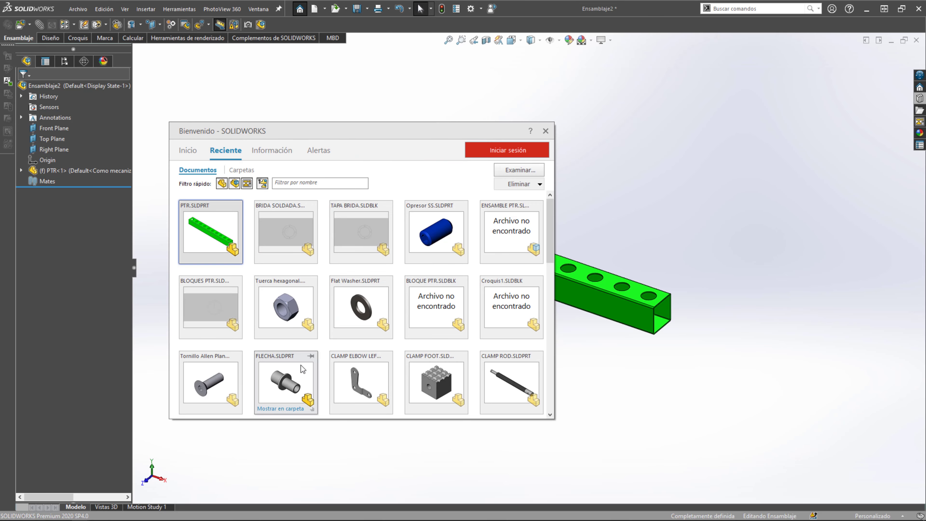
pyautogui.moveTo(302, 368); pyautogui.dragTo(478, 231)
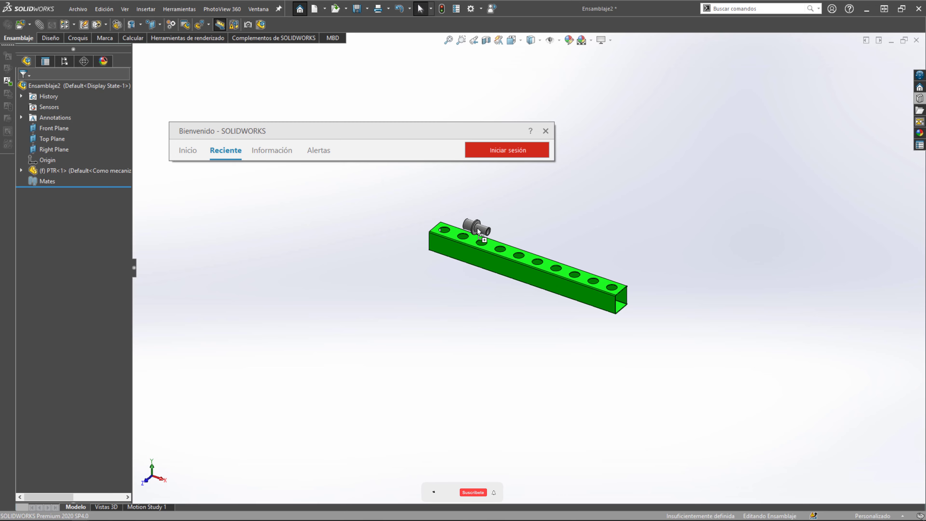
pyautogui.scroll(-2, 463, 218)
pyautogui.scroll(-5, 463, 219)
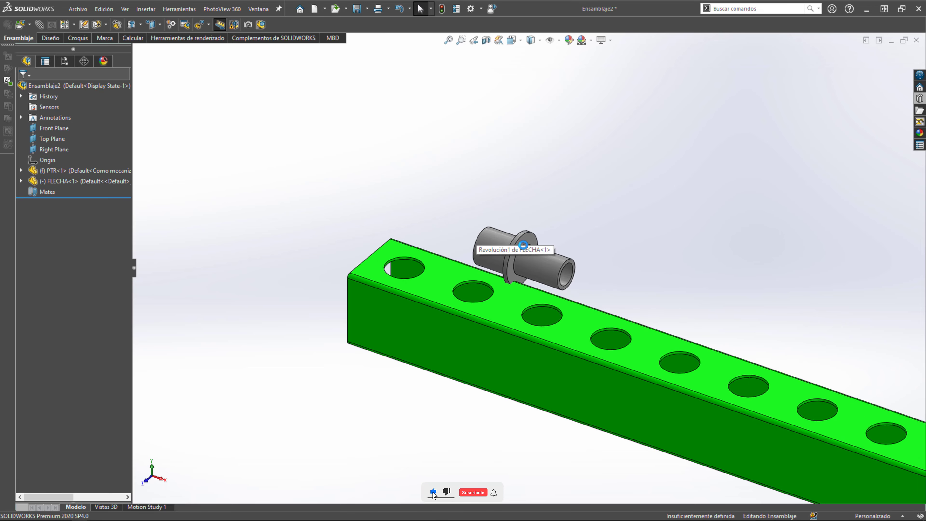
pyautogui.scroll(-3, 524, 263)
# - Mate the FLECHA shaft concentric with the tube's first hole
pyautogui.click(471, 217)
pyautogui.scroll(-3, 401, 255)
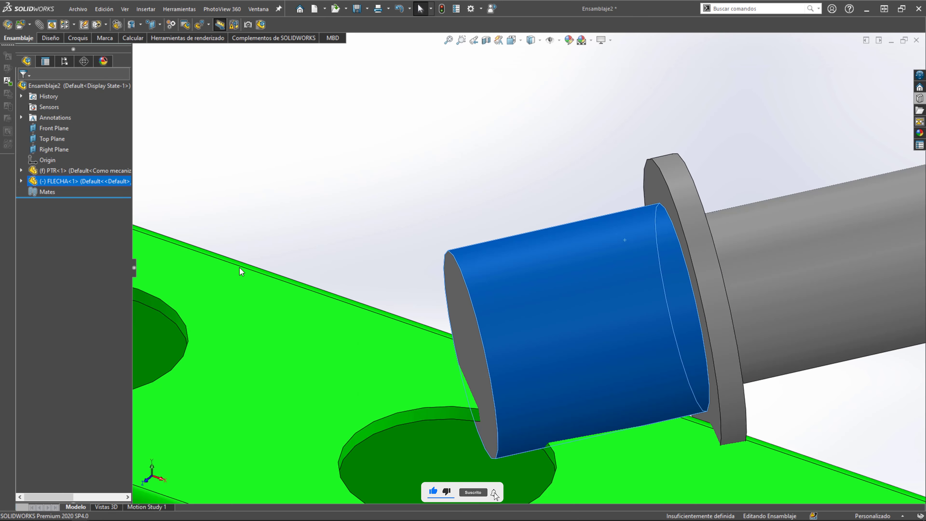
pyautogui.scroll(-2, 243, 269)
pyautogui.scroll(-3, 330, 303)
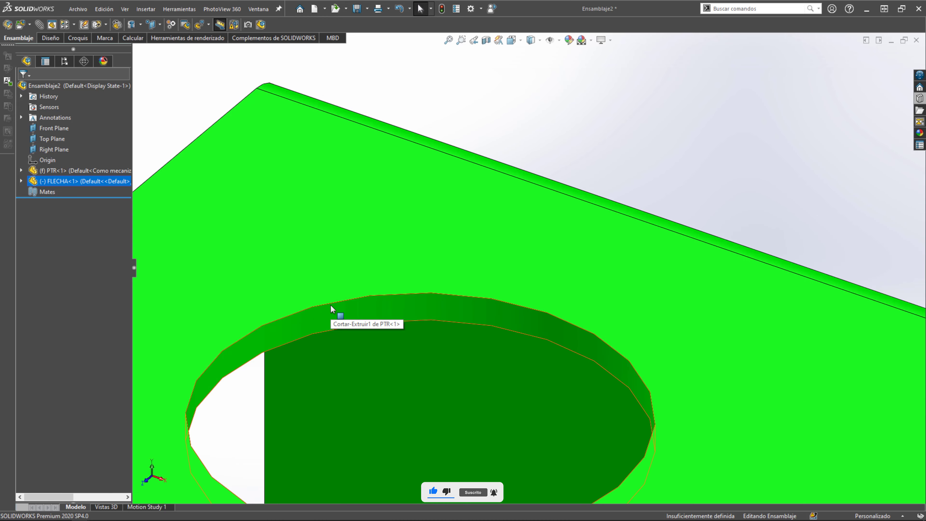
pyautogui.keyDown('ctrl'); pyautogui.click(332, 308); pyautogui.keyUp('ctrl')
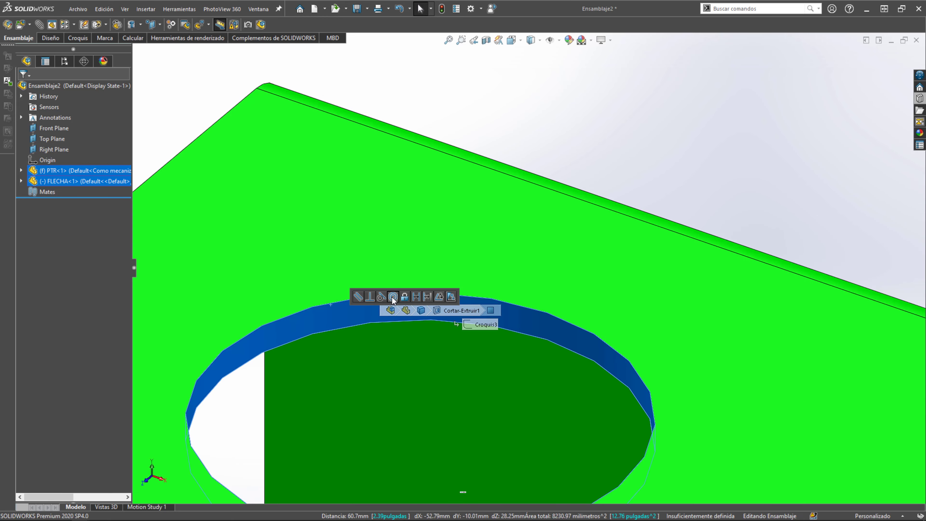
pyautogui.click(393, 297)
# - Mate the shaft collar's underside coincident with the tube's top face
pyautogui.scroll(3, 309, 311)
pyautogui.click(322, 304)
pyautogui.scroll(-2, 414, 253)
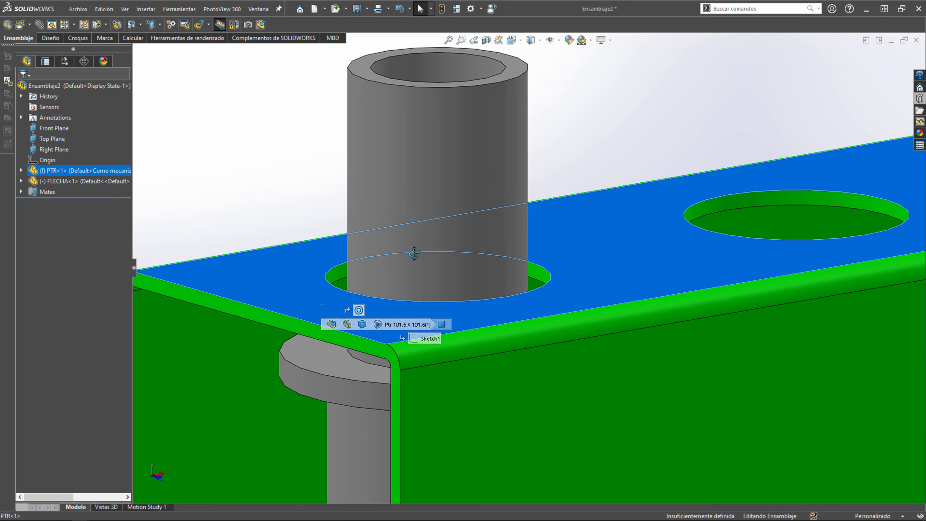
pyautogui.moveTo(414, 252); pyautogui.dragTo(495, 288, button='middle')
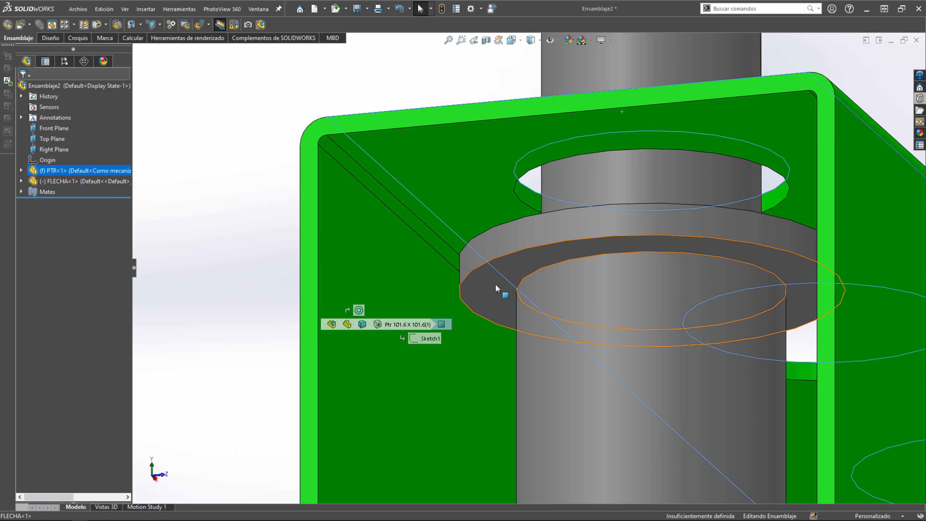
pyautogui.keyDown('ctrl'); pyautogui.click(495, 285); pyautogui.keyUp('ctrl')
pyautogui.click(524, 275)
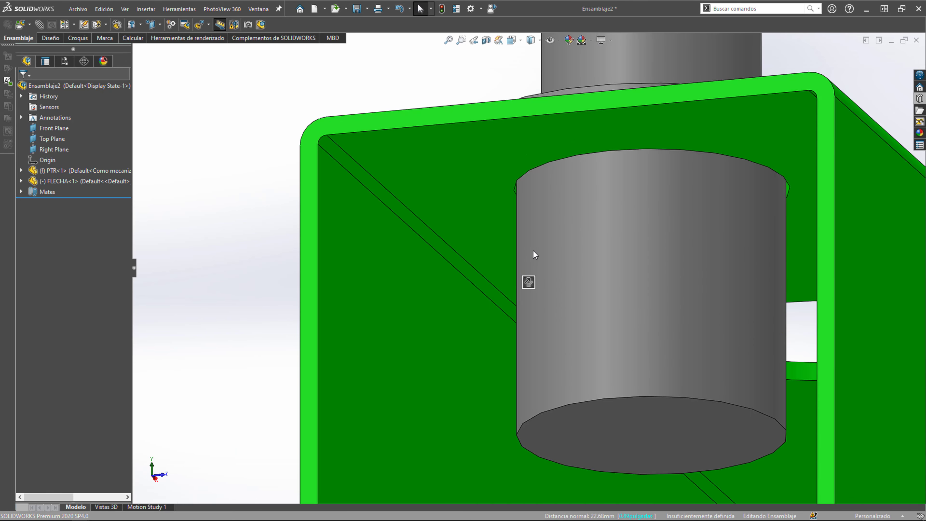
pyautogui.scroll(3, 533, 254)
pyautogui.scroll(2, 456, 333)
pyautogui.moveTo(457, 333)
pyautogui.mouseDown(button='middle')
pyautogui.moveTo(603, 299)
pyautogui.moveTo(526, 248)
pyautogui.mouseUp(button='middle')
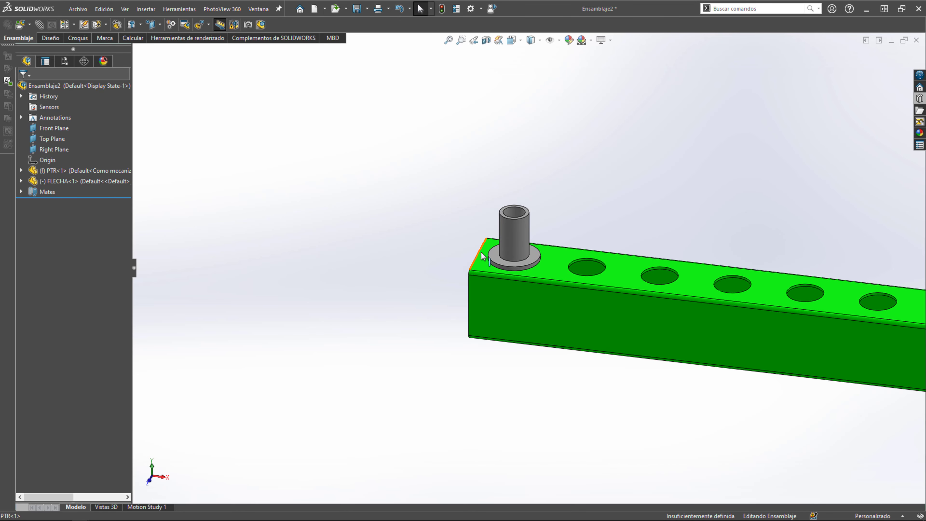
# - Orbit and zoom around the tube to inspect the FLECHA shaft seated in the end hole
pyautogui.scroll(2, 481, 254)
pyautogui.scroll(2, 569, 264)
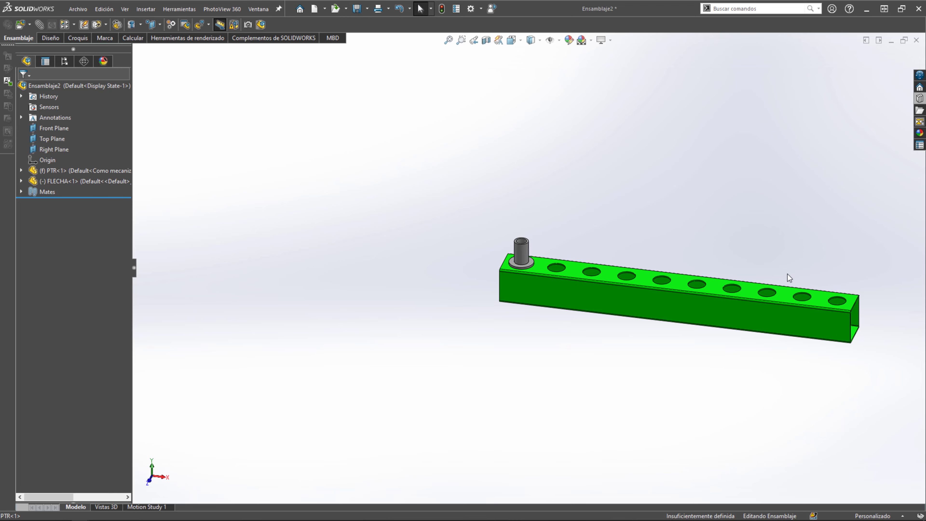
pyautogui.scroll(-3, 533, 269)
pyautogui.scroll(-2, 488, 213)
pyautogui.moveTo(488, 213)
pyautogui.mouseDown(button='middle')
pyautogui.moveTo(504, 256)
pyautogui.moveTo(475, 254)
pyautogui.moveTo(496, 191)
pyautogui.moveTo(455, 208)
pyautogui.mouseUp(button='middle')
pyautogui.scroll(-3, 477, 241)
pyautogui.scroll(2, 496, 190)
pyautogui.scroll(-2, 456, 208)
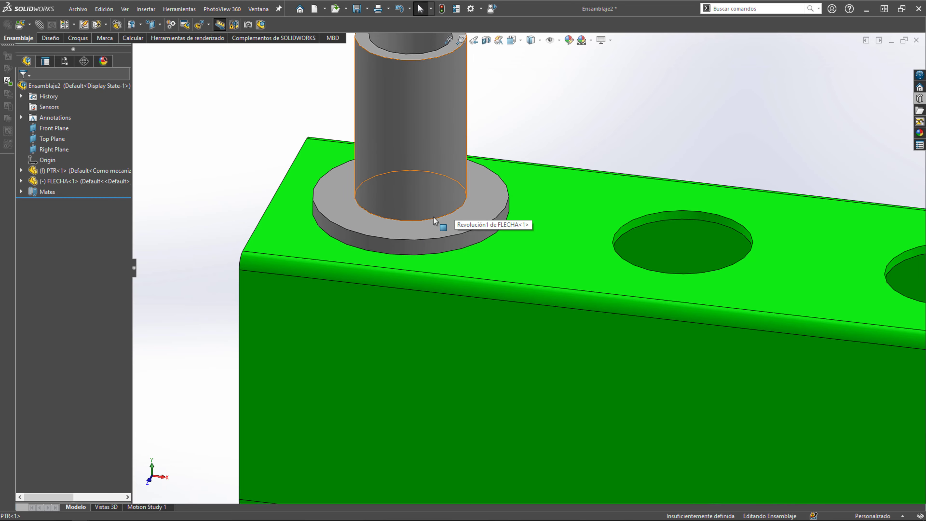
pyautogui.scroll(3, 434, 221)
pyautogui.scroll(-3, 443, 239)
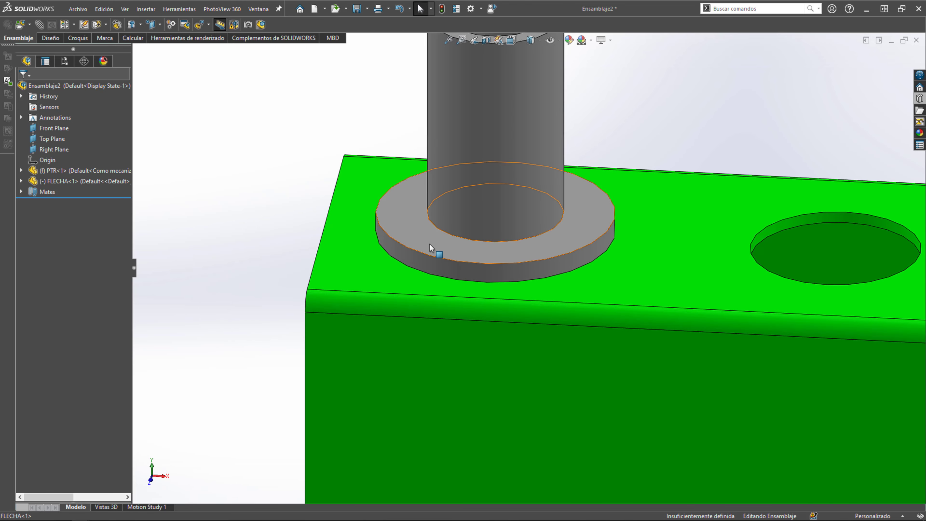
pyautogui.moveTo(400, 240)
pyautogui.mouseDown(button='middle')
pyautogui.moveTo(428, 207)
pyautogui.moveTo(448, 207)
pyautogui.moveTo(449, 215)
pyautogui.mouseUp(button='middle')
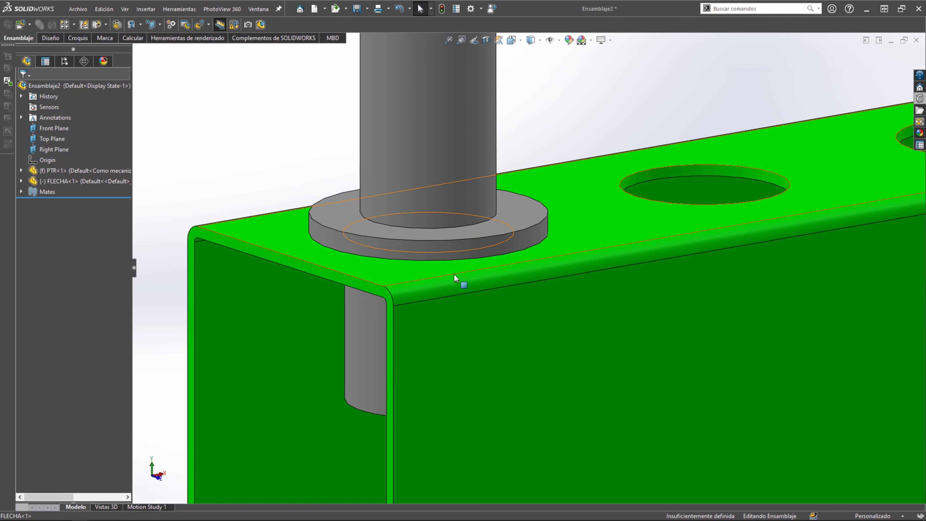
pyautogui.scroll(3, 463, 273)
pyautogui.moveTo(442, 209)
pyautogui.mouseDown(button='middle')
pyautogui.moveTo(424, 237)
pyautogui.moveTo(434, 253)
pyautogui.mouseUp(button='middle')
pyautogui.scroll(3, 433, 252)
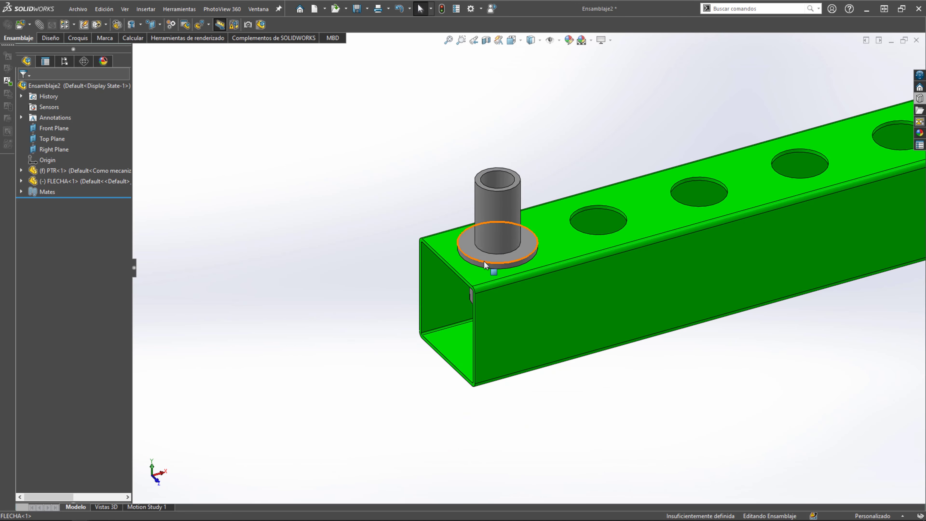
pyautogui.scroll(3, 540, 255)
pyautogui.scroll(2, 620, 237)
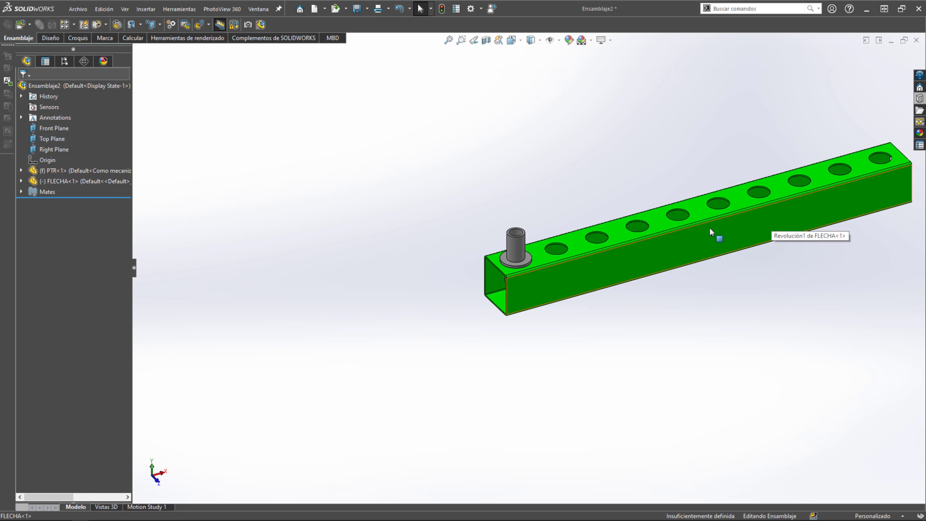
pyautogui.scroll(-1, 710, 228)
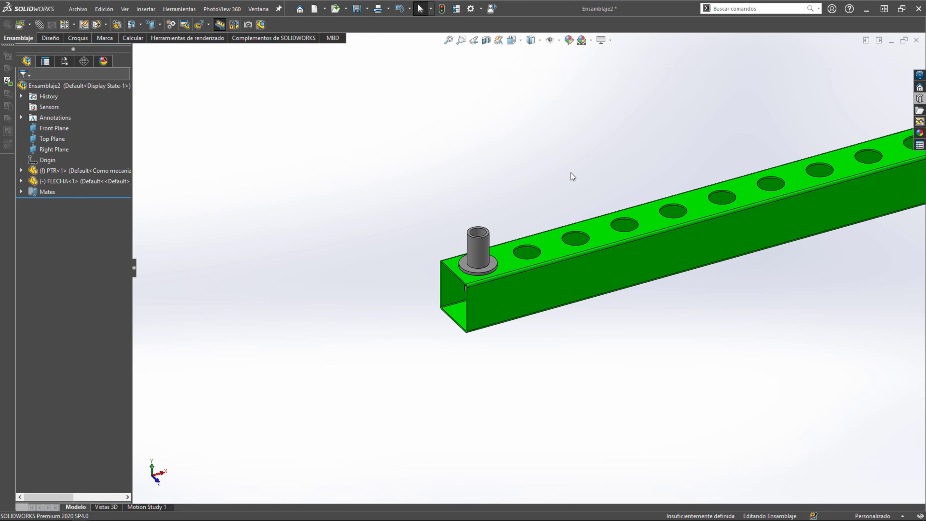
pyautogui.scroll(-1, 571, 173)
# - Create a new part document and start a sketch on its Top plane
pyautogui.hotkey('ctrl', 'n')
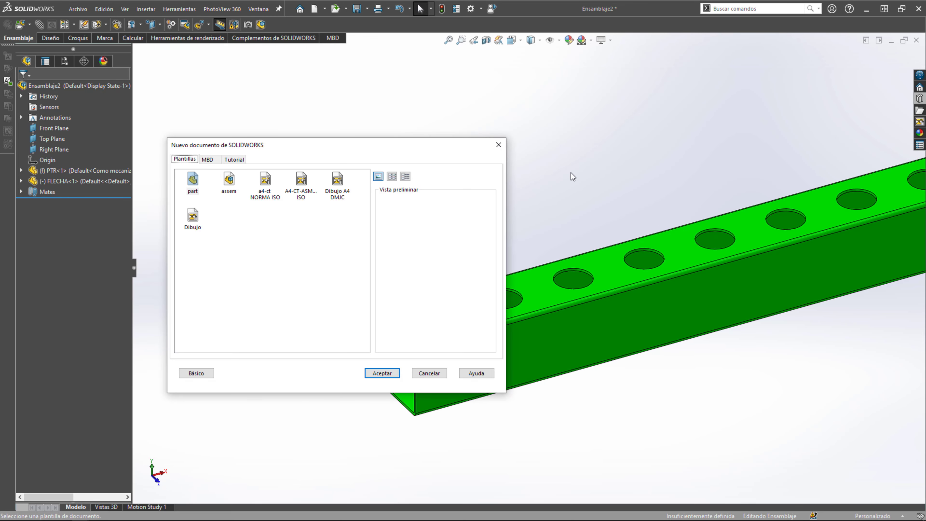
pyautogui.press('Return')
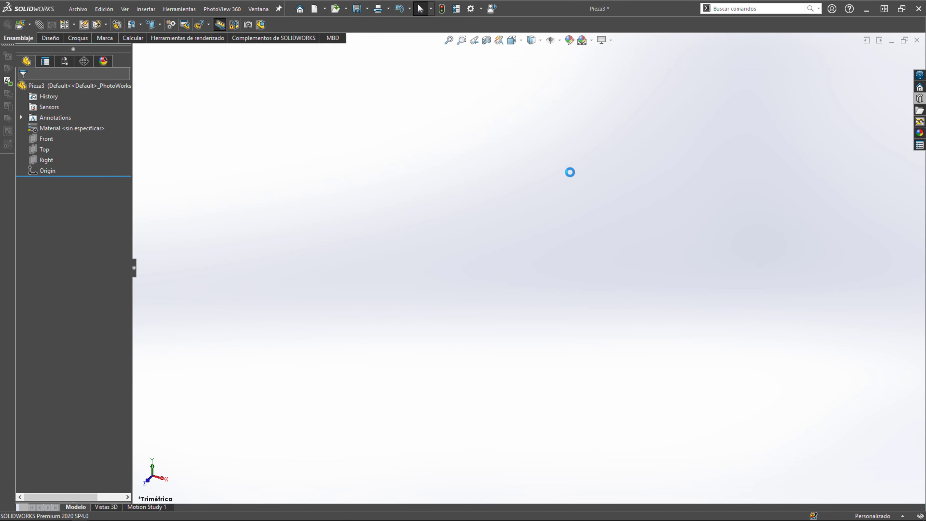
pyautogui.click(60, 152)
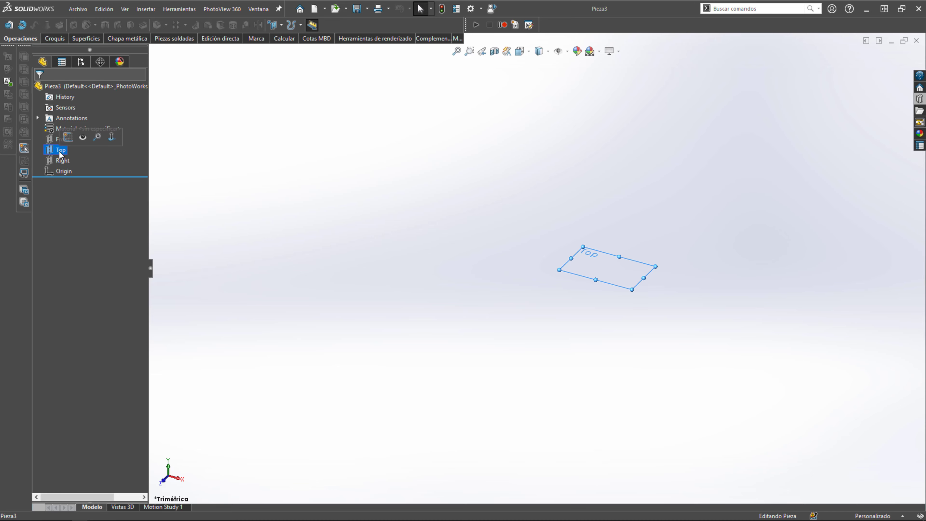
pyautogui.click(65, 141)
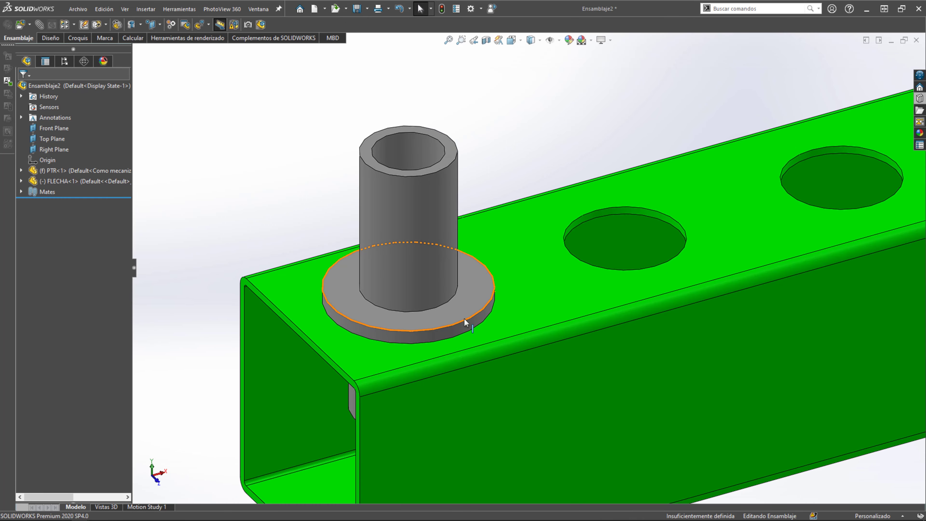
pyautogui.scroll(-2, 465, 322)
pyautogui.click(448, 330)
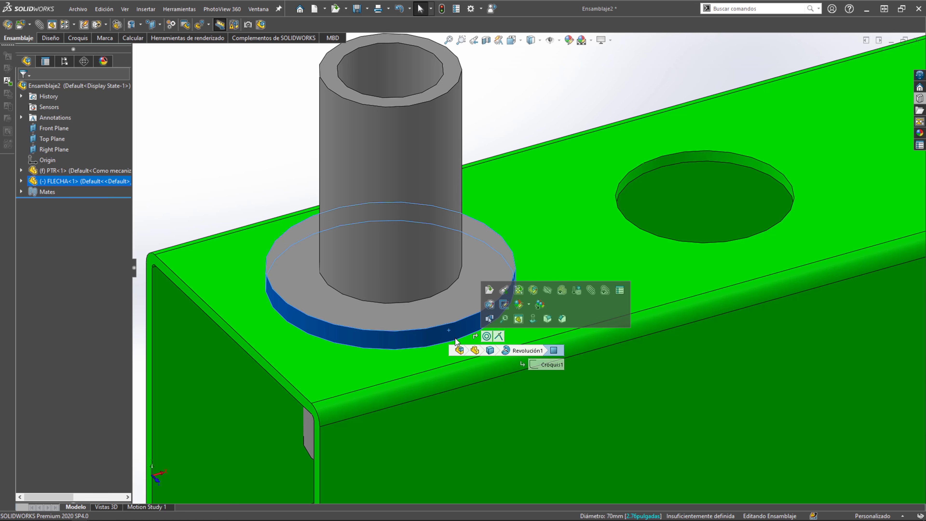
pyautogui.scroll(5, 397, 292)
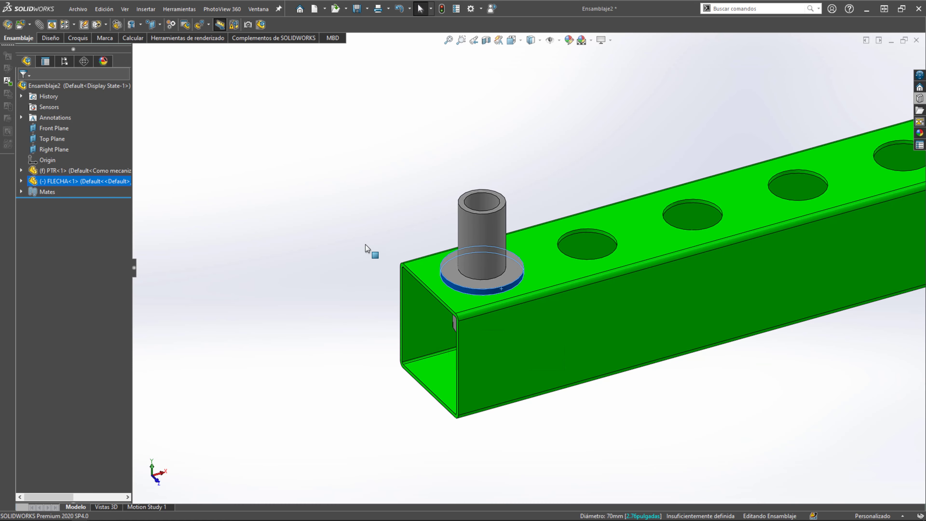
pyautogui.click(505, 324)
pyautogui.scroll(3, 512, 321)
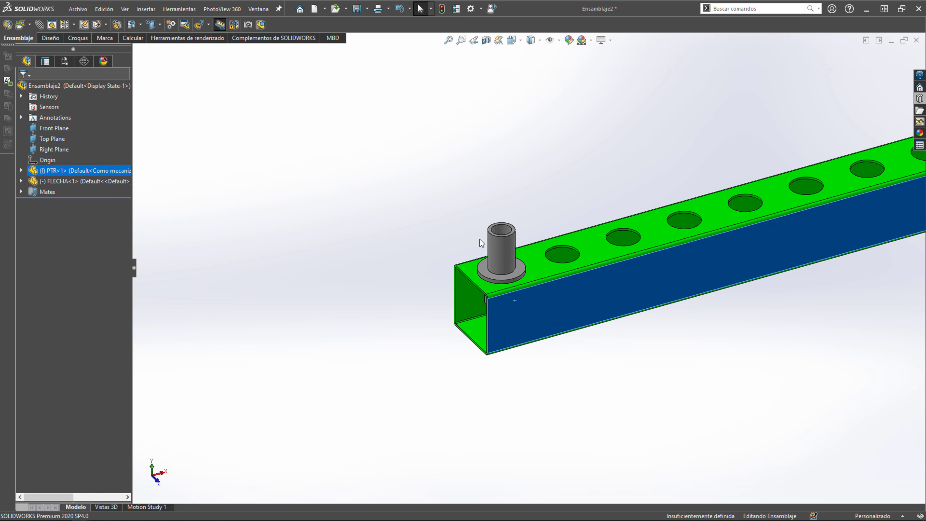
pyautogui.scroll(-3, 544, 239)
pyautogui.click(391, 256)
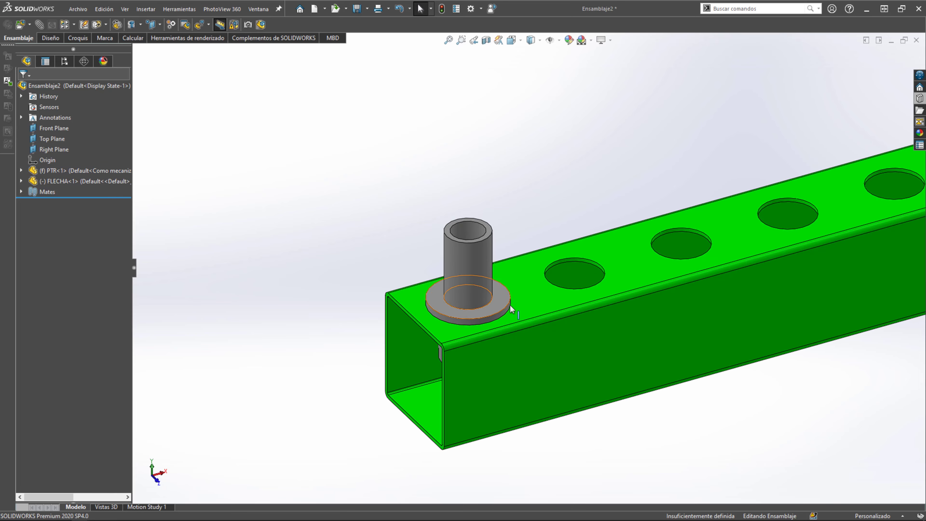
pyautogui.scroll(-2, 569, 308)
pyautogui.moveTo(568, 316)
pyautogui.mouseDown(button='middle')
pyautogui.moveTo(534, 316)
pyautogui.moveTo(583, 323)
pyautogui.mouseUp(button='middle')
pyautogui.scroll(3, 513, 337)
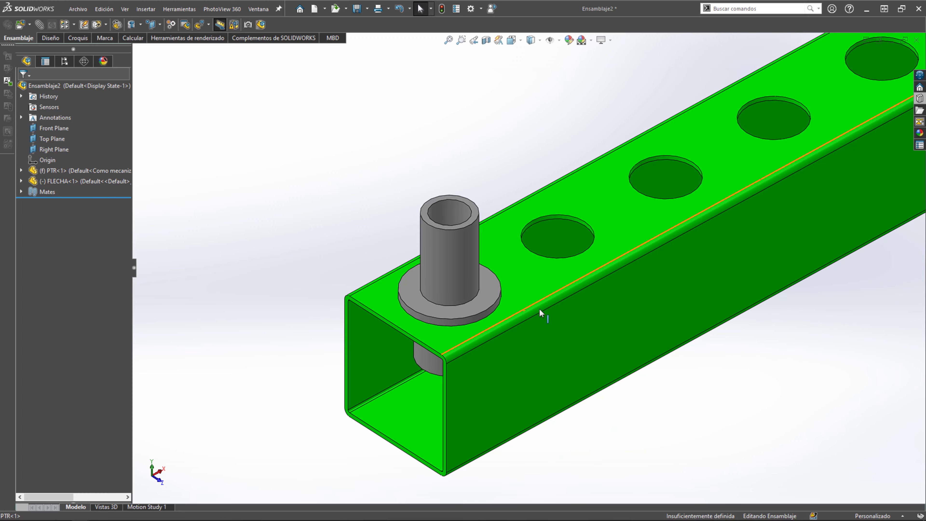
pyautogui.moveTo(539, 308); pyautogui.dragTo(479, 300, button='middle')
pyautogui.scroll(-5, 434, 301)
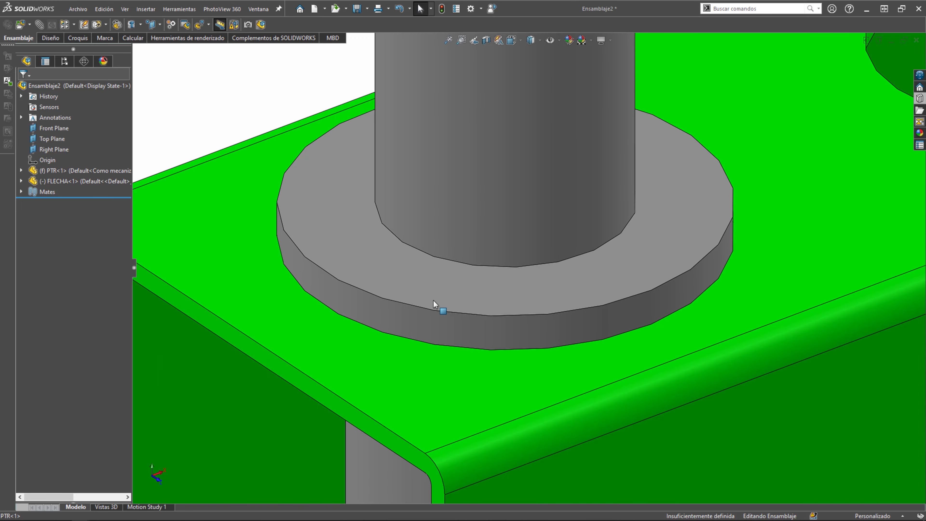
pyautogui.click(431, 255)
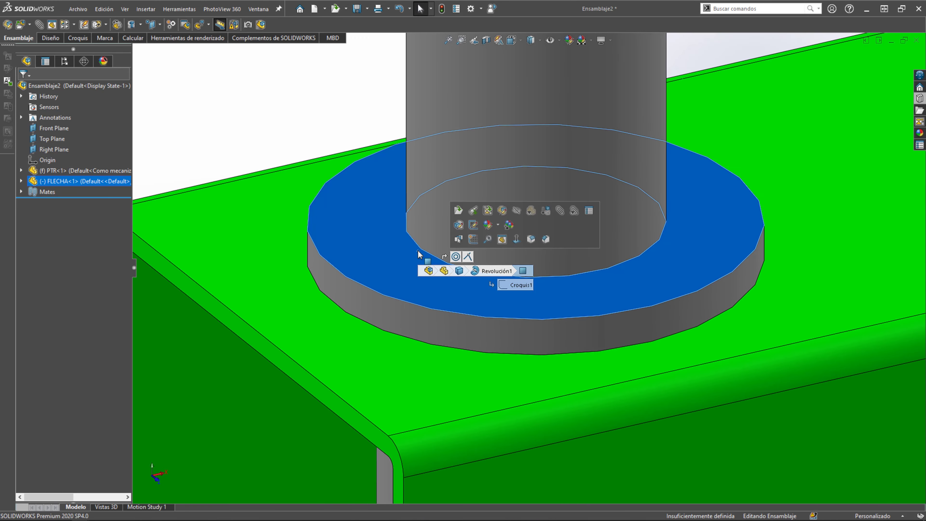
pyautogui.click(308, 297)
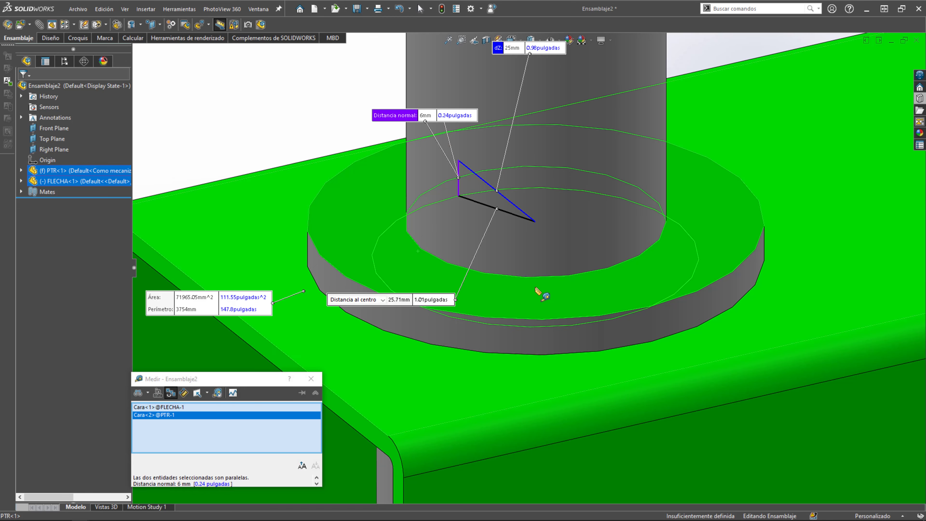
pyautogui.scroll(3, 444, 228)
pyautogui.click(279, 165)
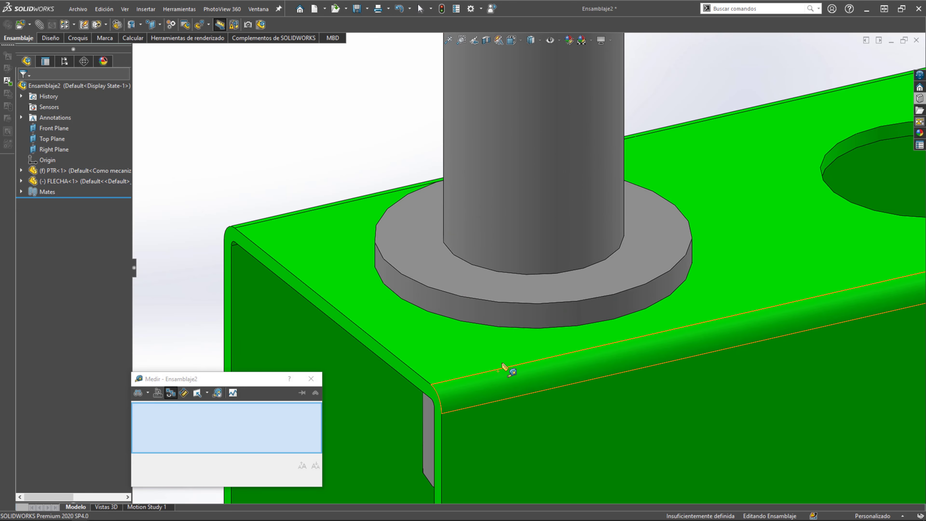
pyautogui.press('Escape')
pyautogui.click(526, 317)
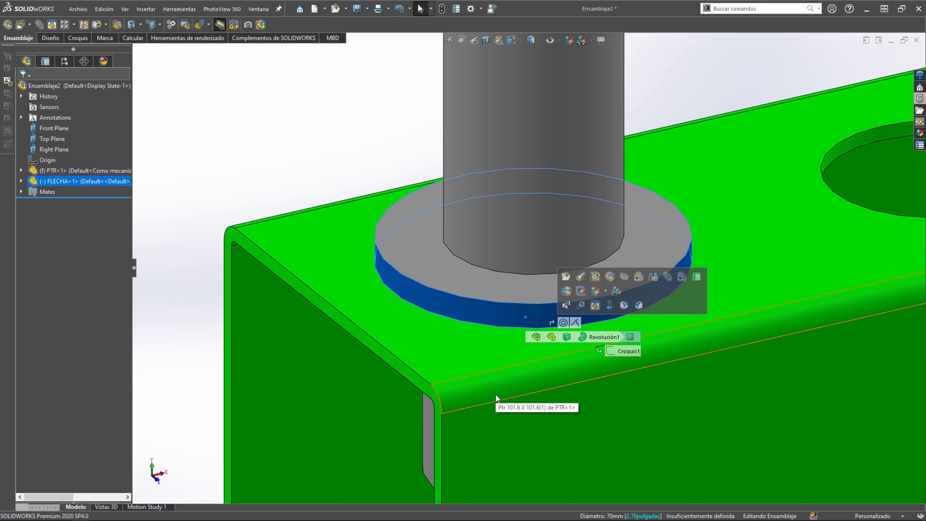
# - Draw two circles centred on the origin, 72 mm and 95 mm in diameter
pyautogui.click(280, 156)
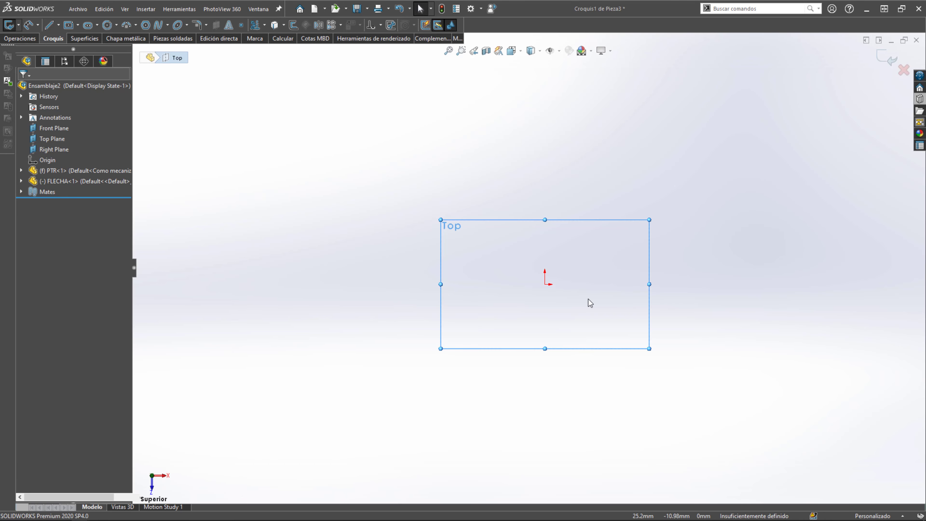
pyautogui.click(110, 27)
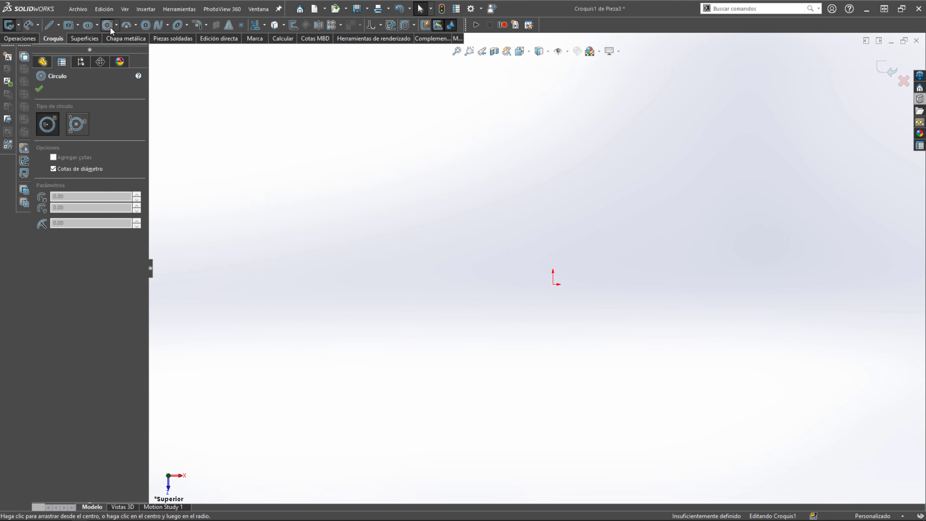
pyautogui.click(553, 284)
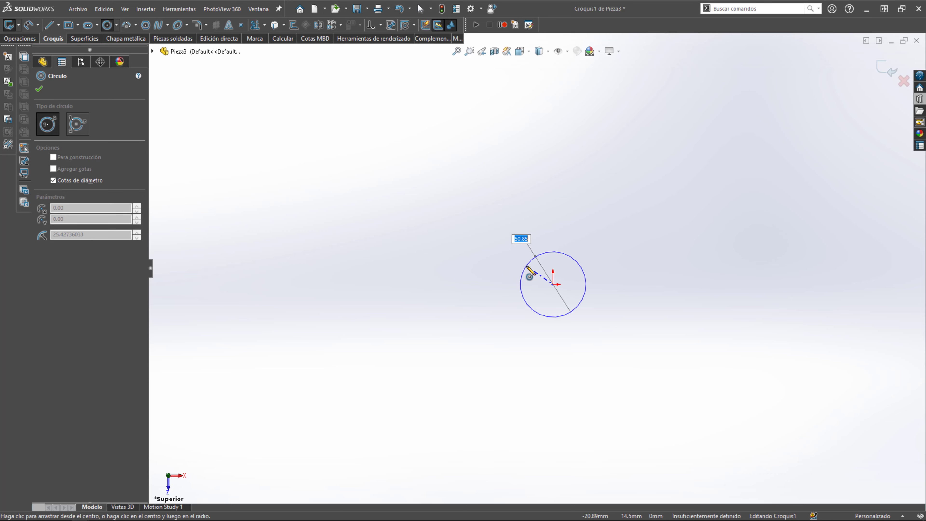
pyautogui.write('2')
pyautogui.press('Return')
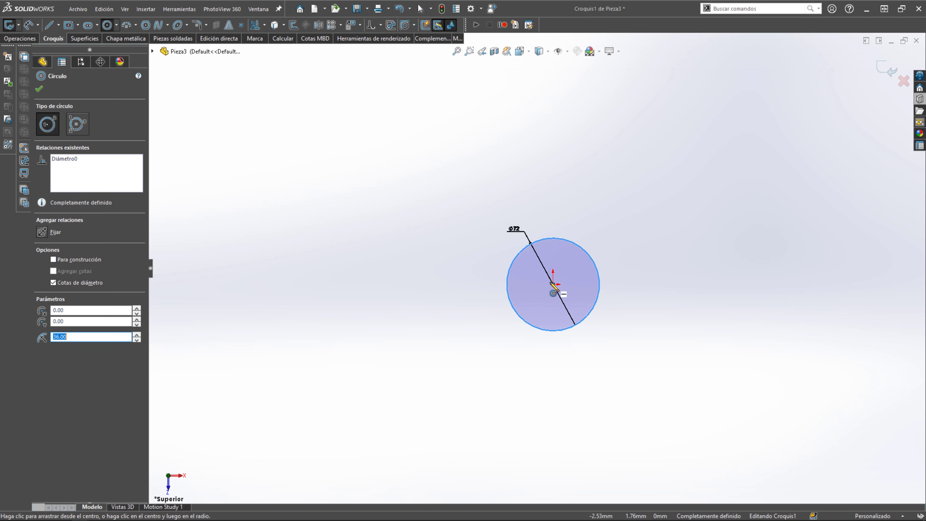
pyautogui.click(553, 284)
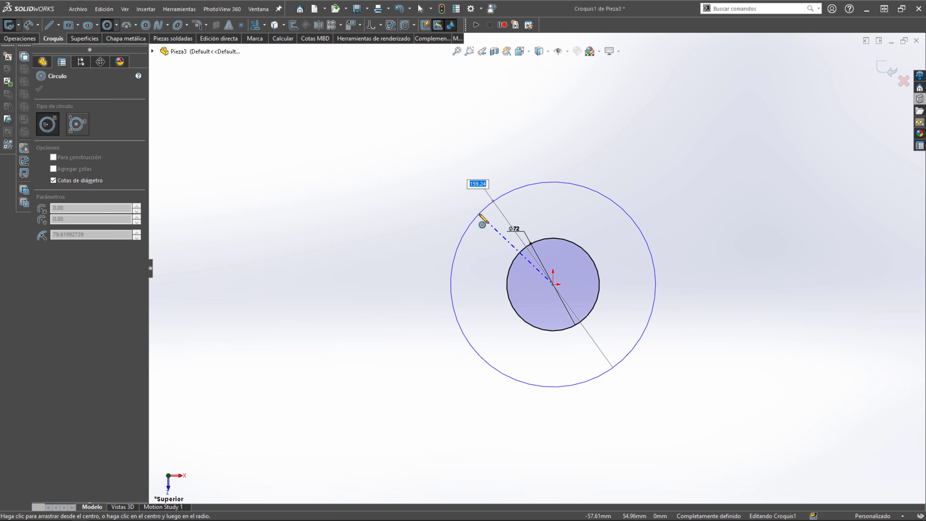
pyautogui.scroll(-3, 482, 224)
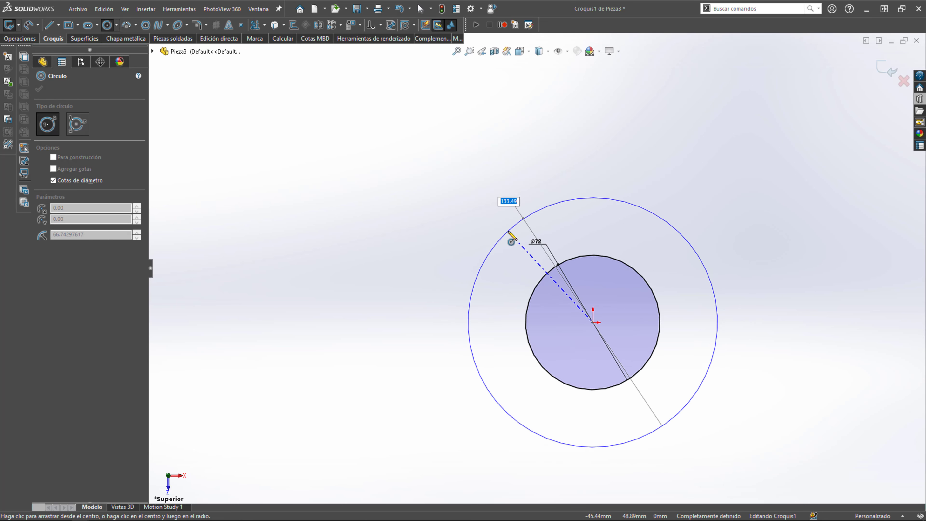
pyautogui.press('Return')
pyautogui.press('Escape')
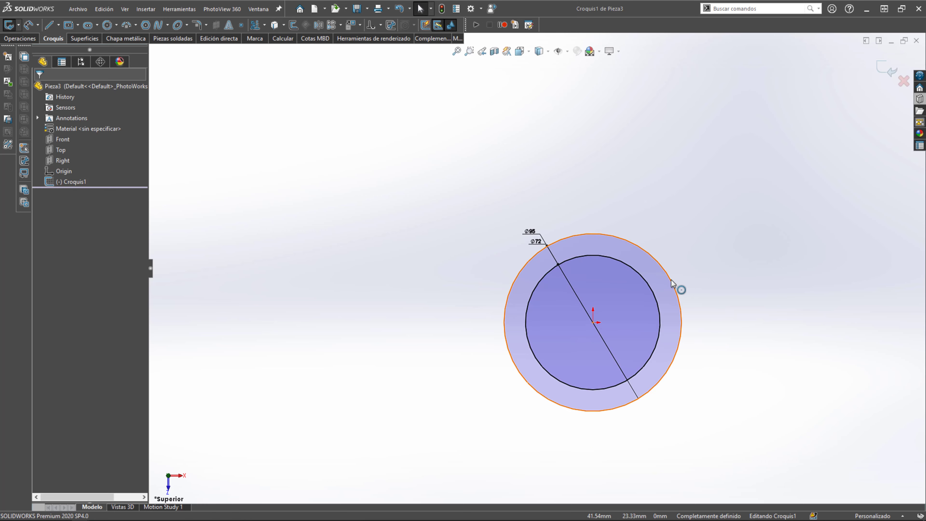
pyautogui.scroll(-1, 669, 280)
pyautogui.scroll(-3, 667, 281)
pyautogui.scroll(1, 601, 299)
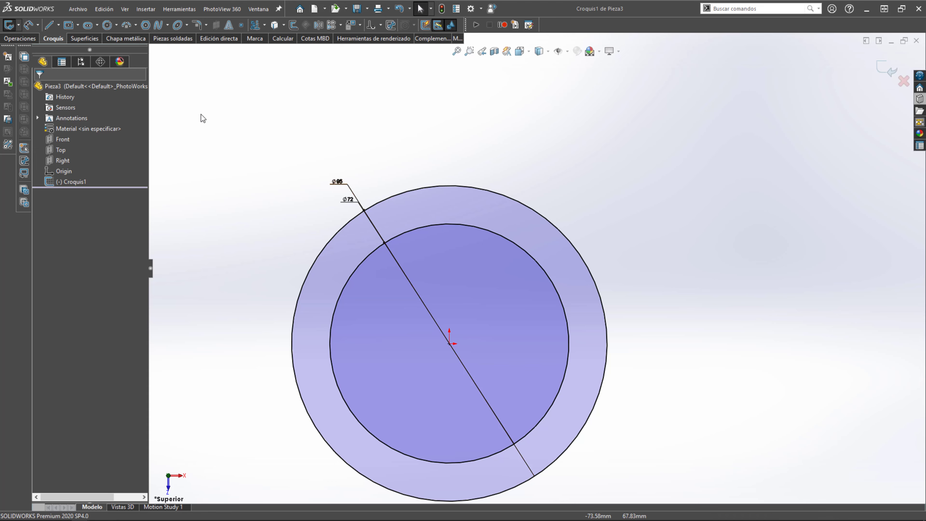
# - Draw a vertical construction line from the inner circle to the outer circle
pyautogui.click(58, 25)
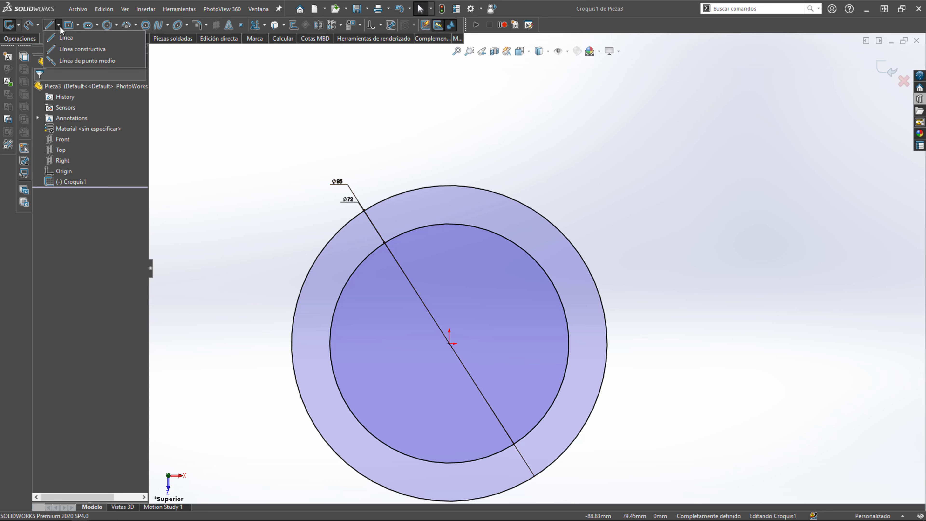
pyautogui.click(65, 49)
pyautogui.click(449, 224)
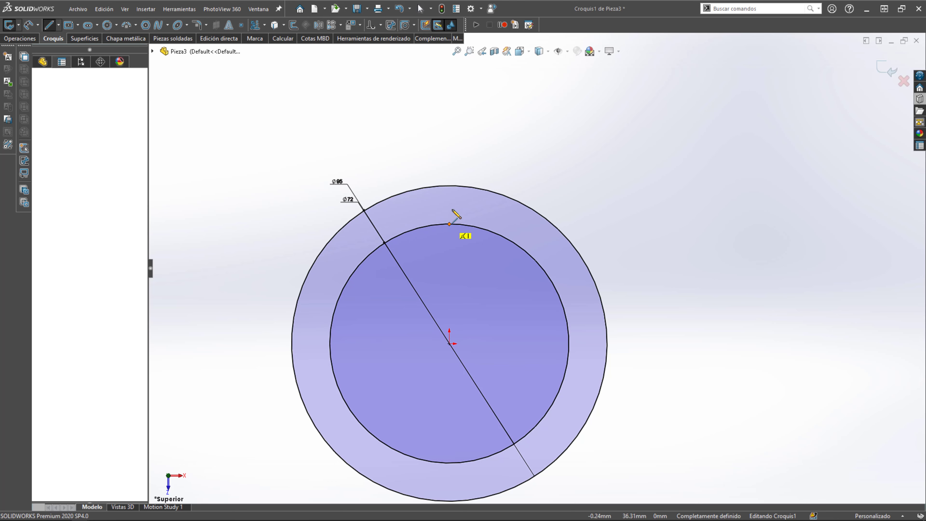
pyautogui.click(449, 186)
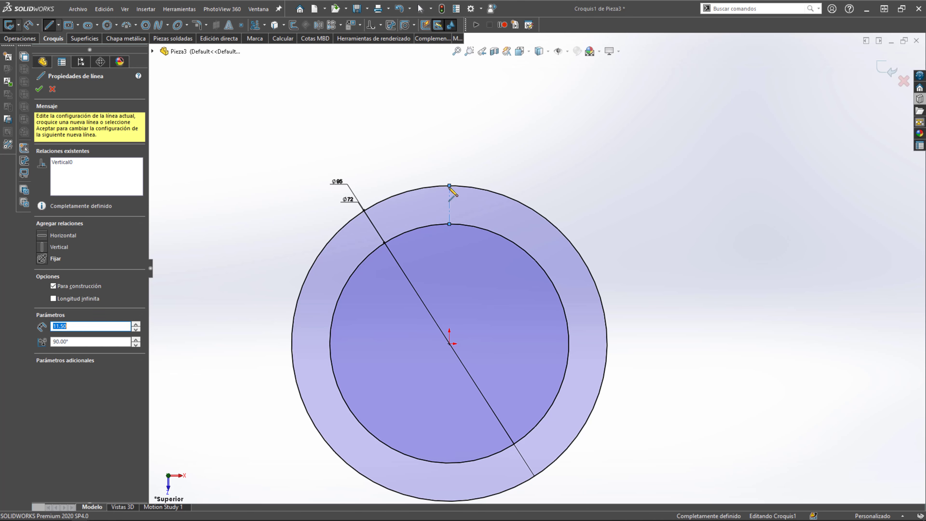
pyautogui.press('Escape')
pyautogui.scroll(-4, 434, 195)
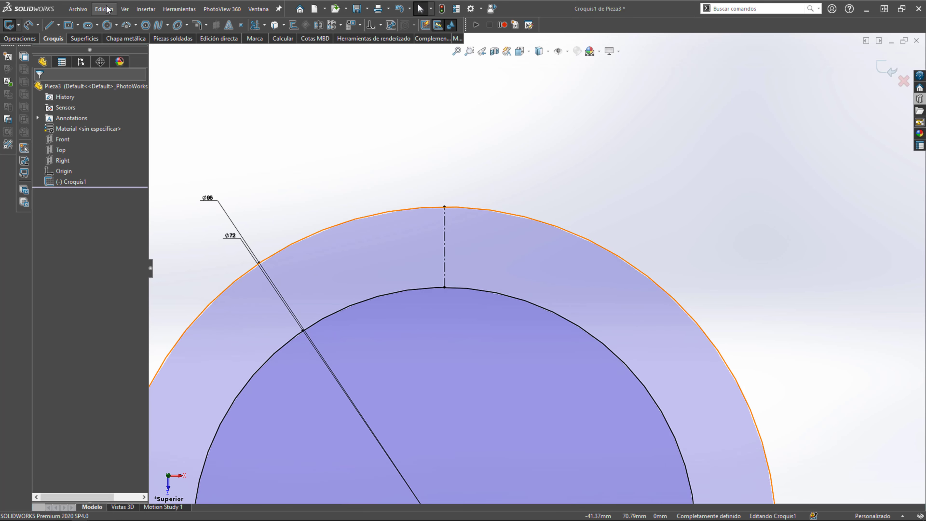
# - Draw a small Ø8 circle centred on the construction line between the rings
pyautogui.click(110, 25)
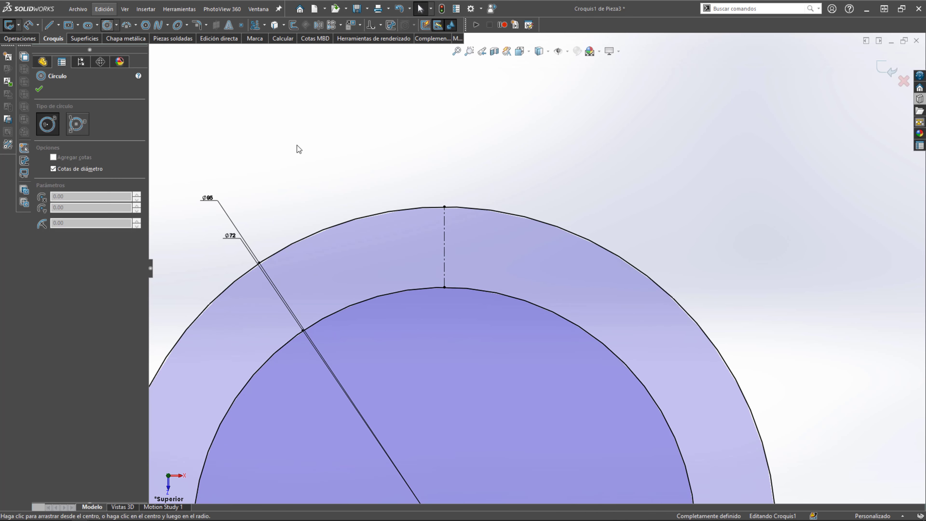
pyautogui.click(444, 247)
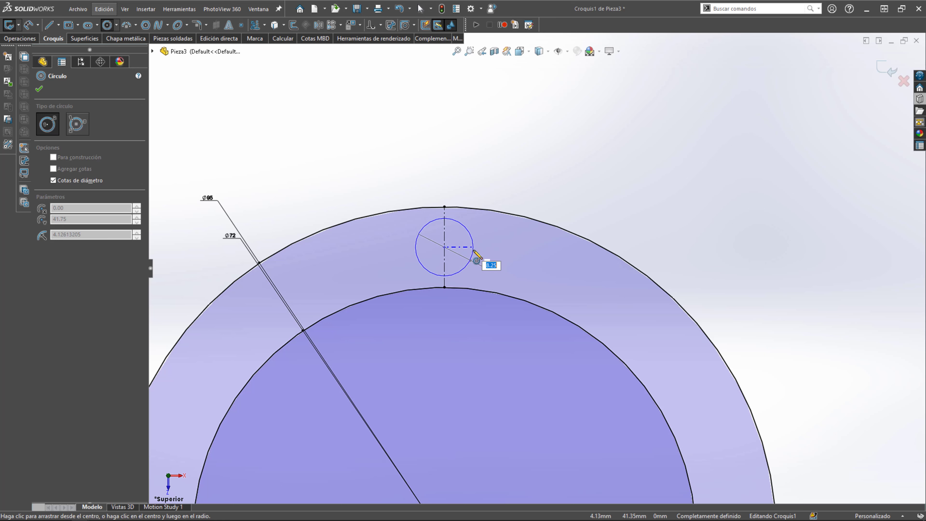
pyautogui.write('5')
pyautogui.press('Return')
pyautogui.press('Escape')
pyautogui.scroll(6, 503, 261)
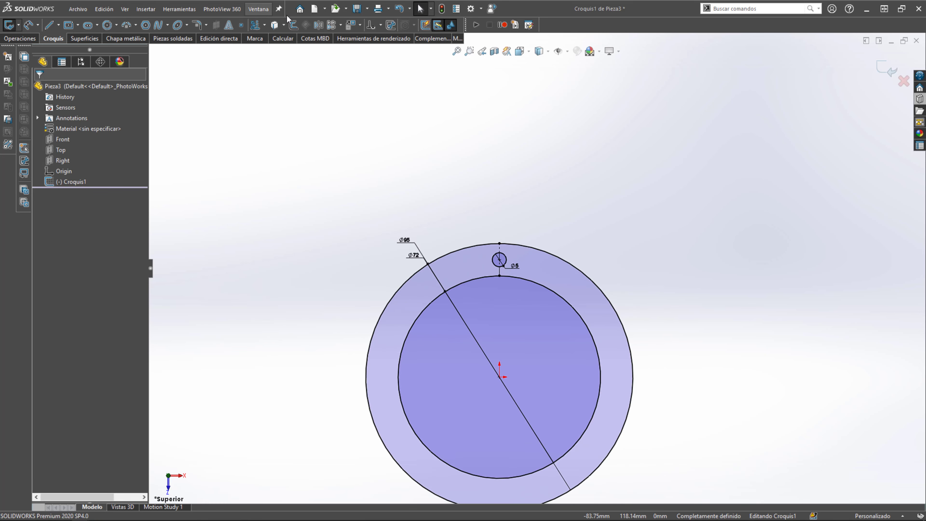
pyautogui.click(341, 26)
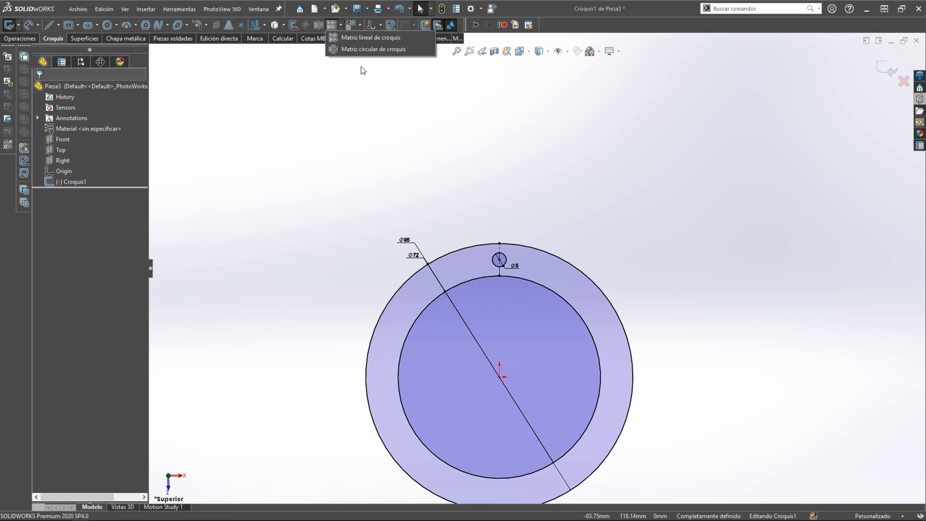
# - Circular-pattern the small hole around the origin, 4 instances over 360°
pyautogui.click(361, 48)
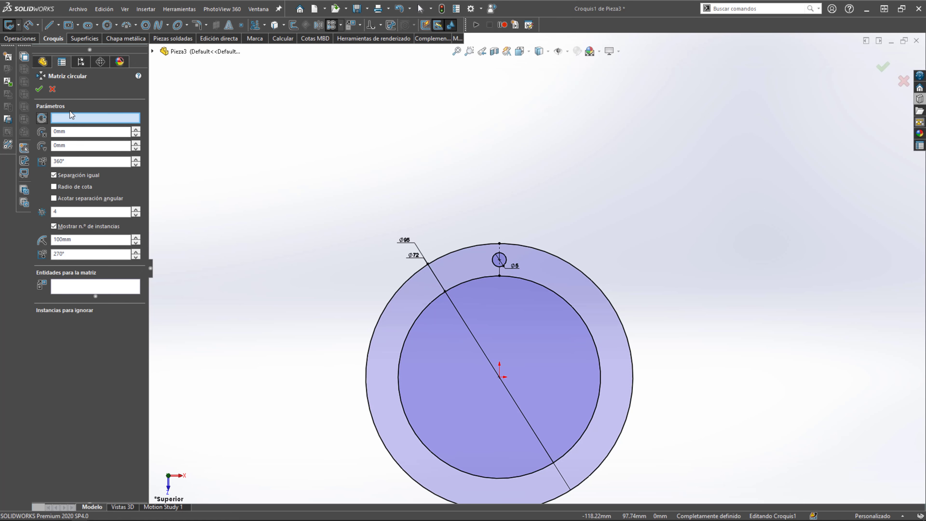
pyautogui.click(499, 377)
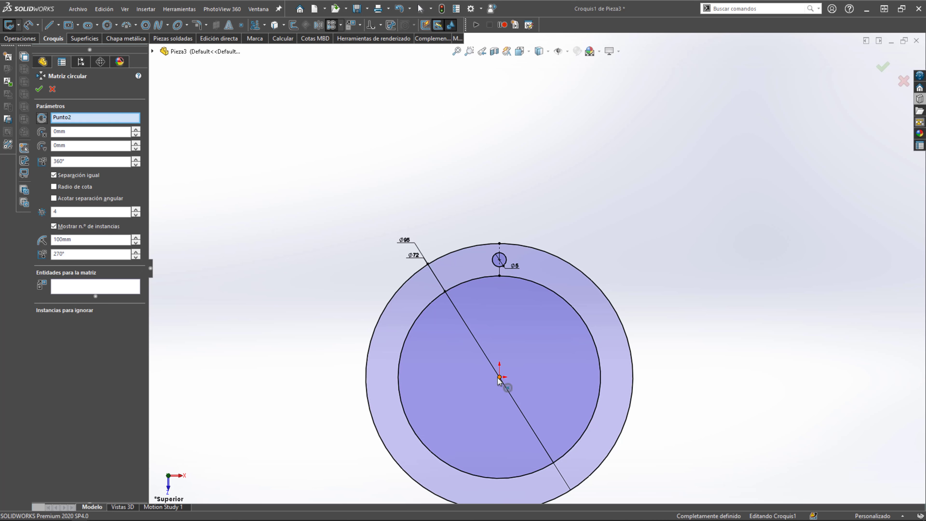
pyautogui.click(57, 287)
pyautogui.click(494, 259)
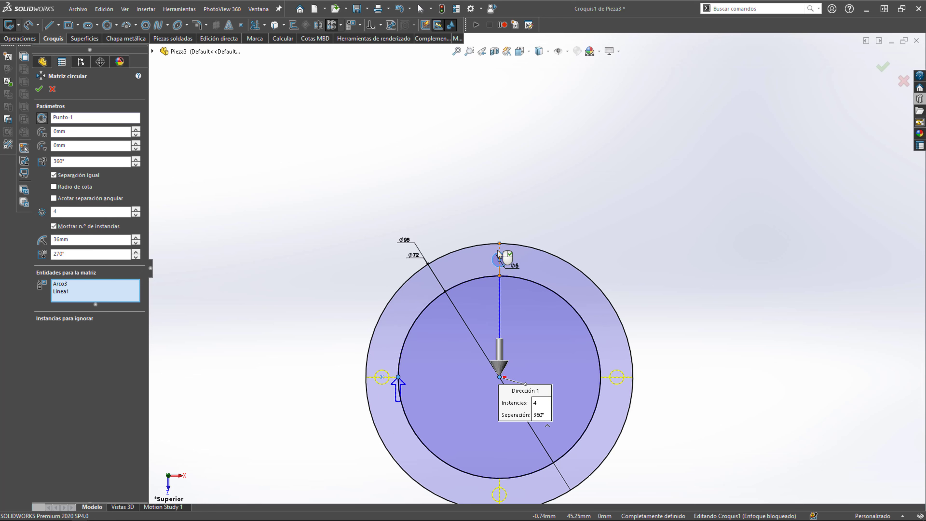
pyautogui.rightClick(497, 252)
# - Make the stray point coincident with the inner circle, then check the sketch in isometric and top views
pyautogui.scroll(3, 522, 399)
pyautogui.scroll(-5, 524, 345)
pyautogui.scroll(-2, 520, 359)
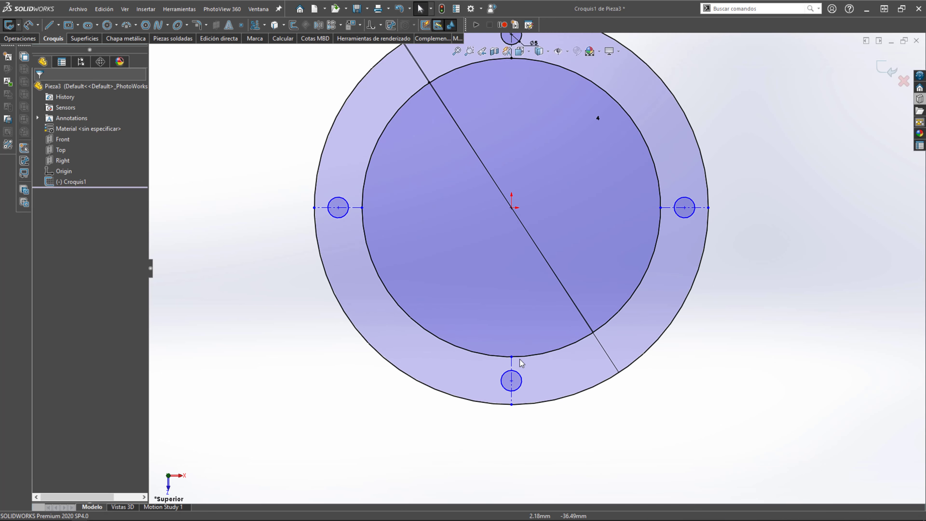
pyautogui.click(512, 356)
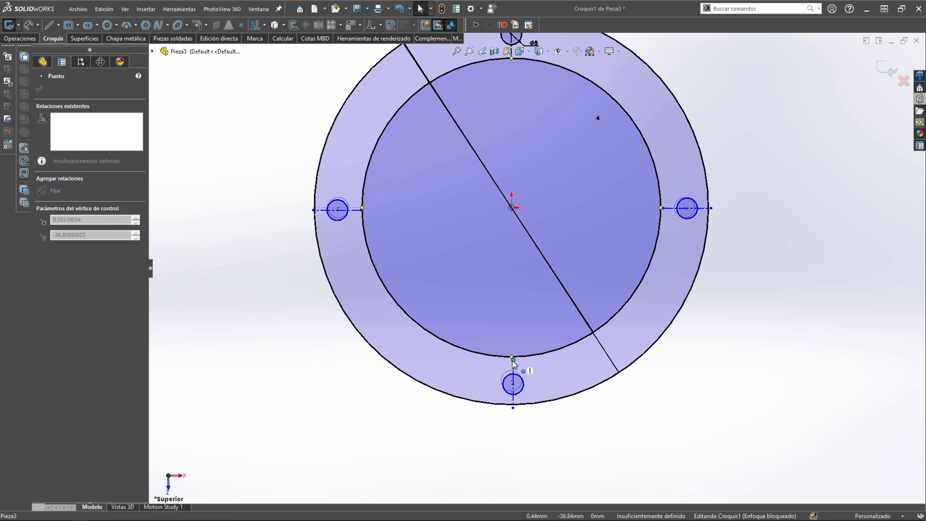
pyautogui.moveTo(512, 360); pyautogui.dragTo(512, 361)
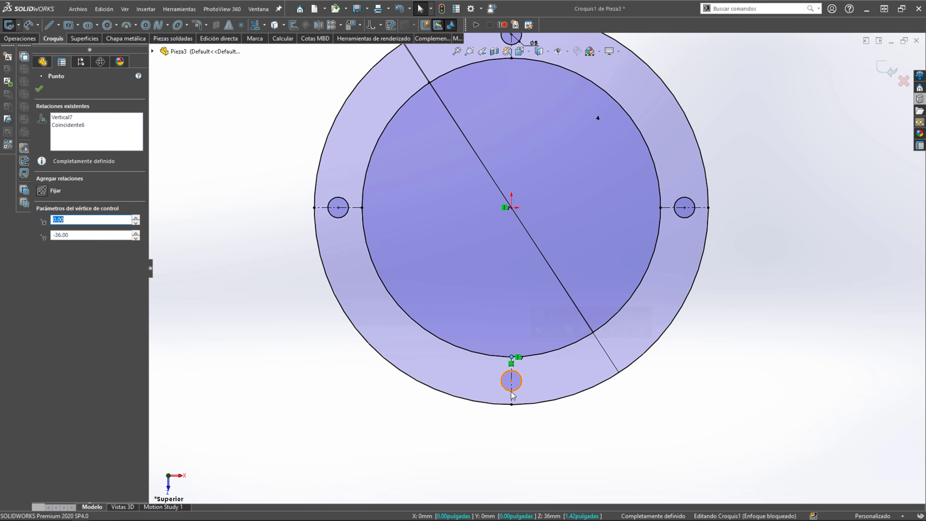
pyautogui.click(452, 423)
pyautogui.scroll(3, 585, 227)
pyautogui.scroll(1, 669, 190)
pyautogui.moveTo(667, 196); pyautogui.dragTo(603, 157, button='middle')
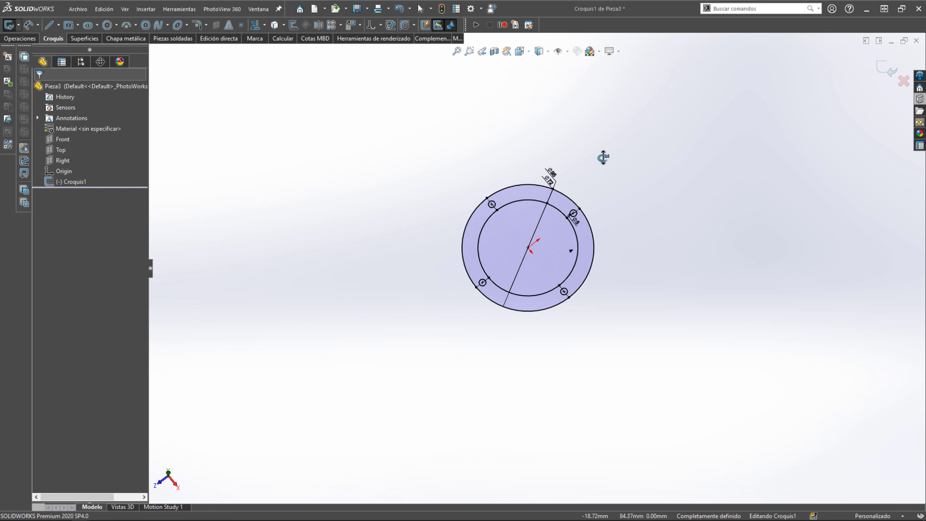
pyautogui.hotkey('ctrl', '7')
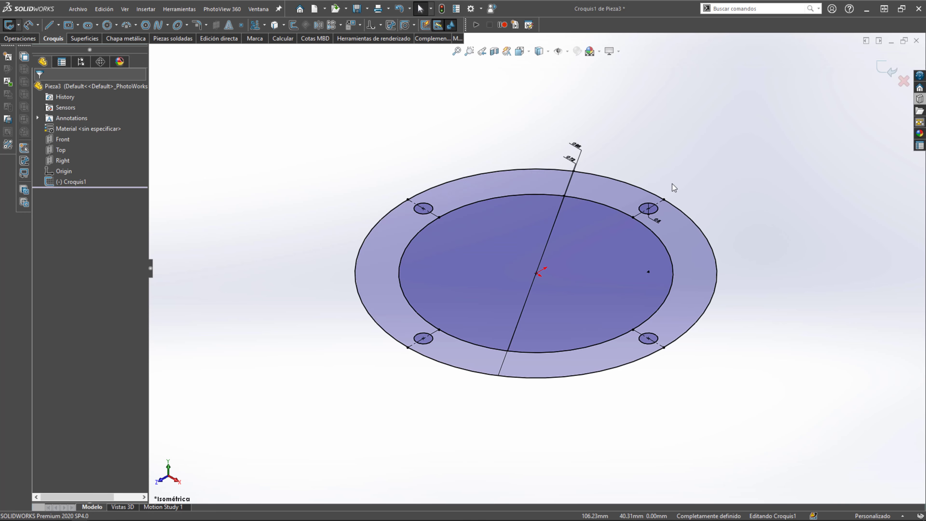
pyautogui.hotkey('ctrl', '5')
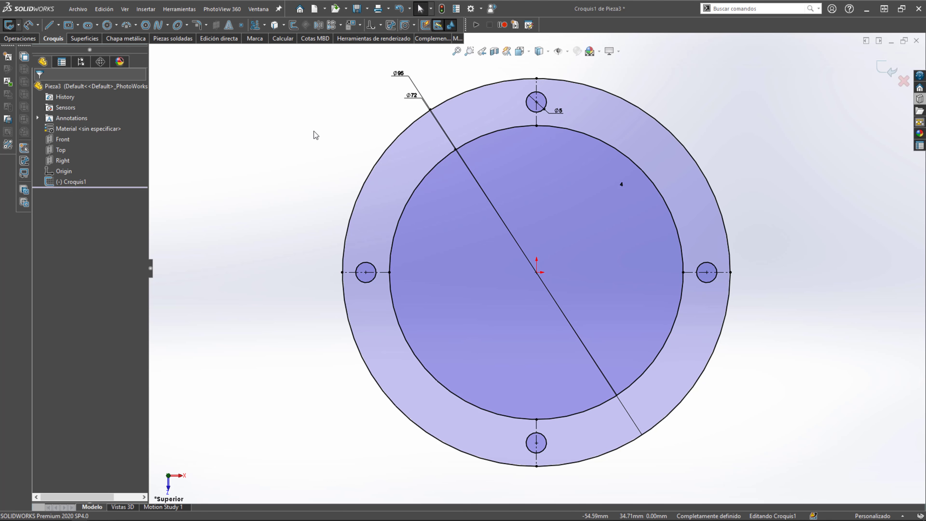
# - Group every circle and line of the flange sketch into block Bloque1-1 via Herramientas > Bloques > Crear
pyautogui.click(173, 15)
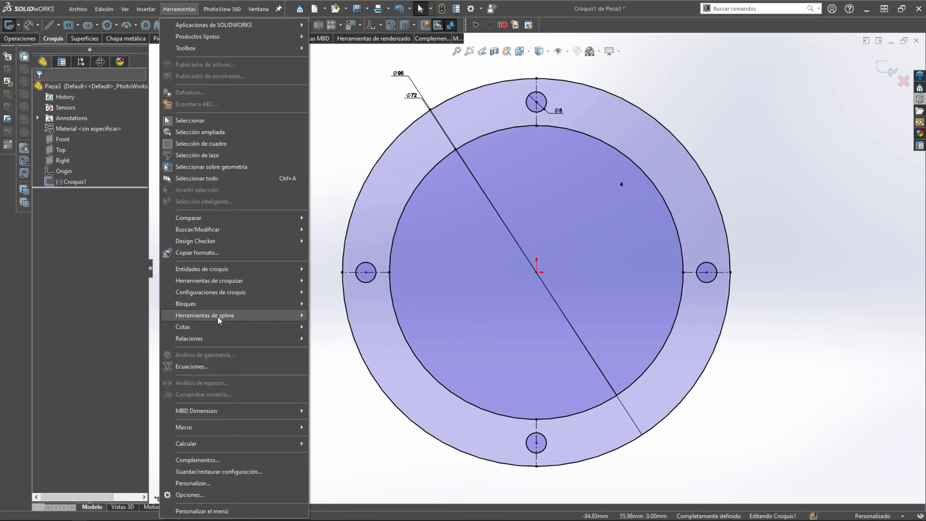
pyautogui.moveTo(217, 304)
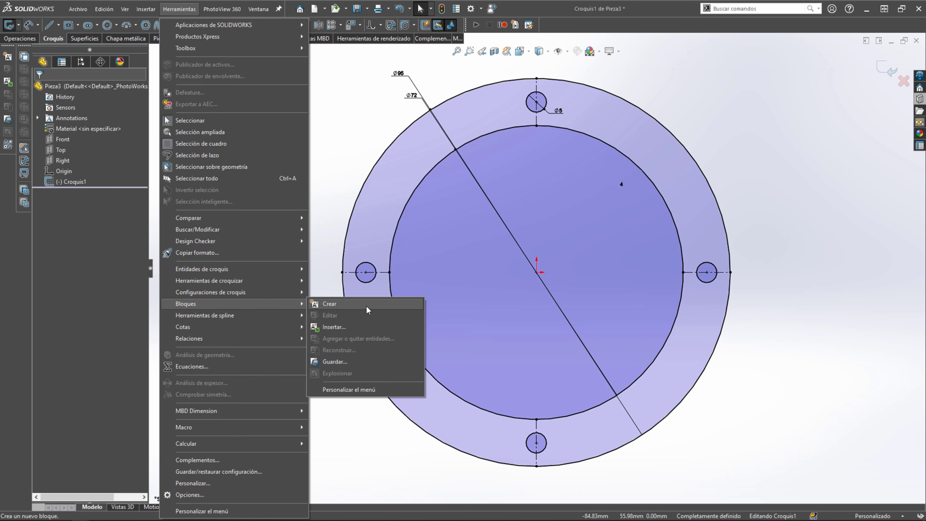
pyautogui.click(366, 305)
pyautogui.scroll(-5, 544, 277)
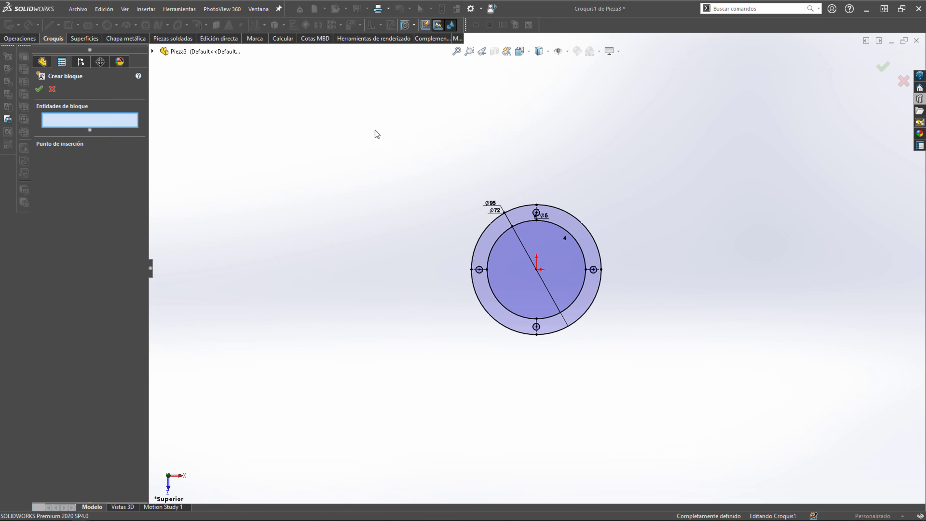
pyautogui.moveTo(407, 118)
pyautogui.mouseDown()
pyautogui.moveTo(688, 306)
pyautogui.moveTo(697, 382)
pyautogui.mouseUp()
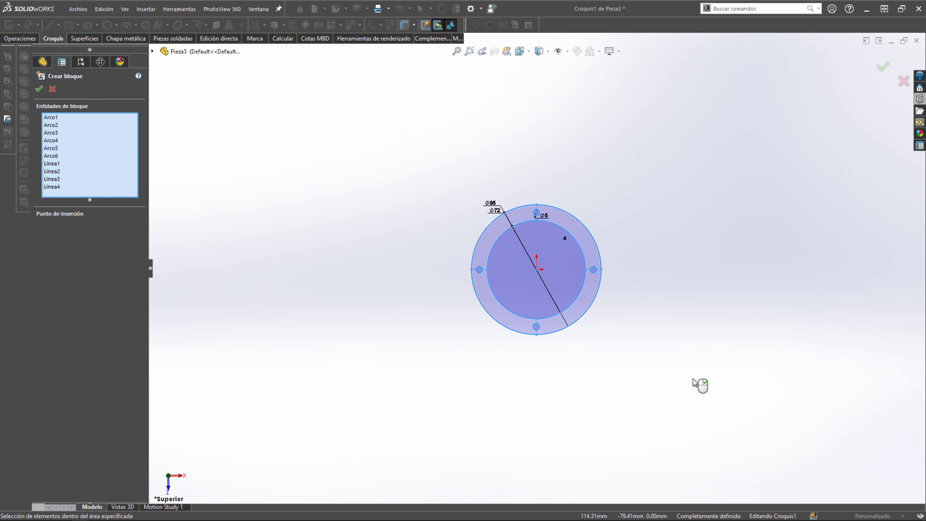
pyautogui.click(39, 89)
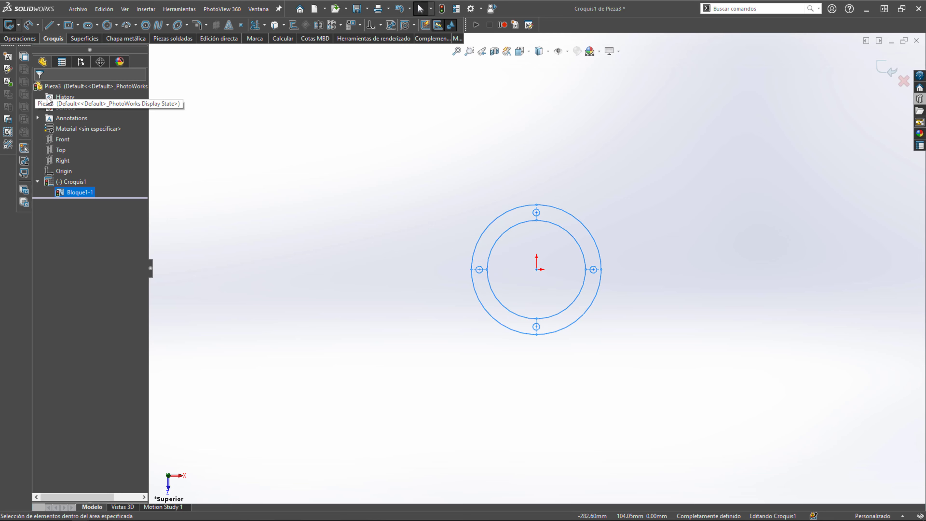
pyautogui.click(452, 271)
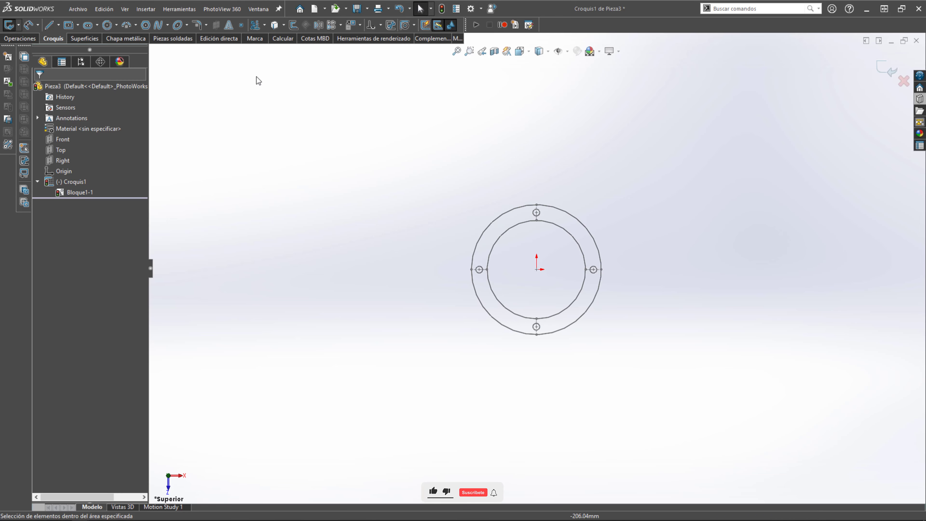
pyautogui.click(192, 12)
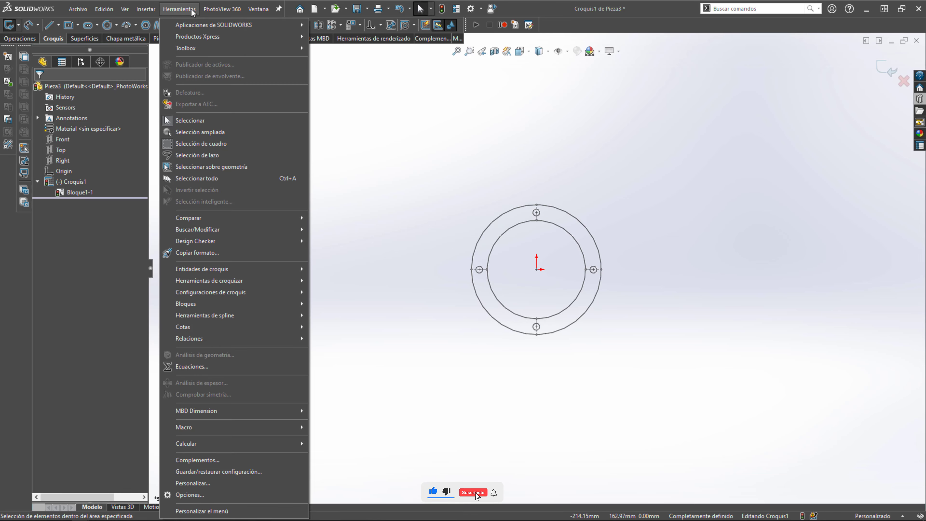
pyautogui.moveTo(186, 304)
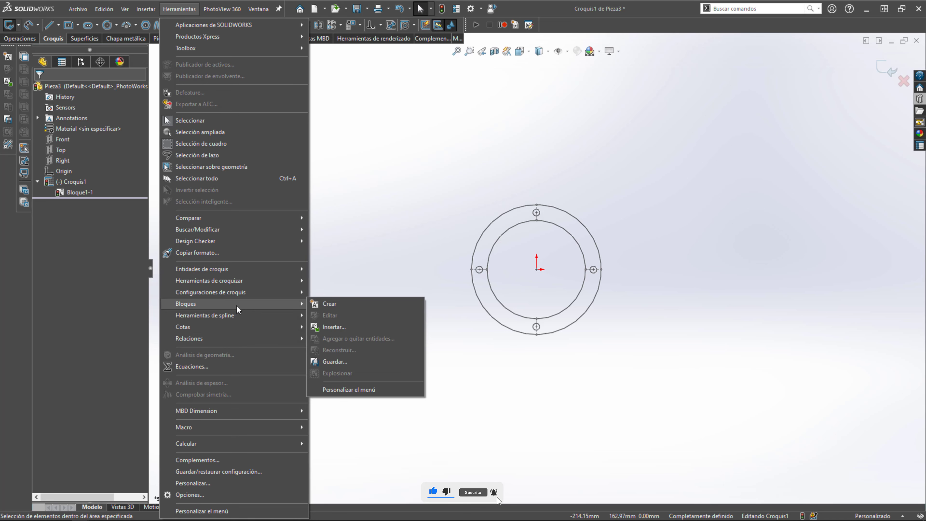
# - Save the block as BRIDA SOLDADA.SLDBLK, overwriting the existing file
pyautogui.click(351, 360)
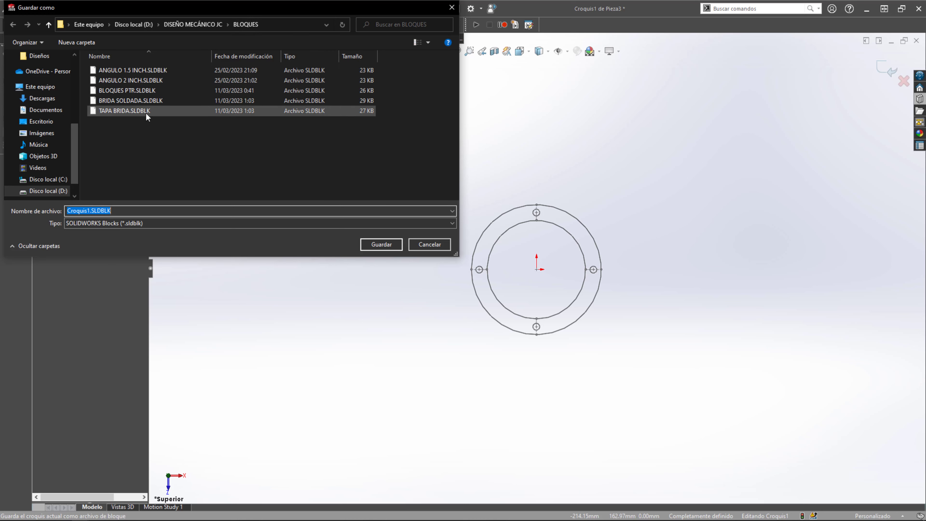
pyautogui.click(152, 101)
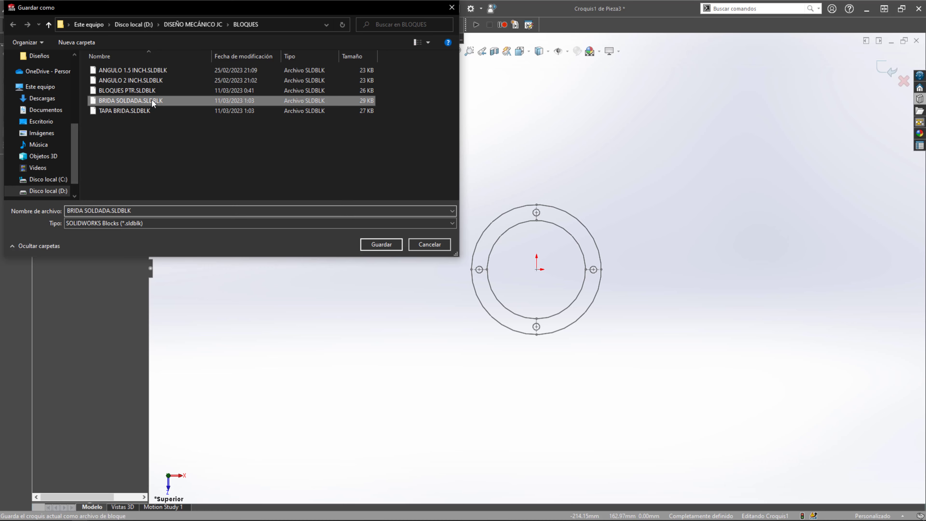
pyautogui.click(377, 245)
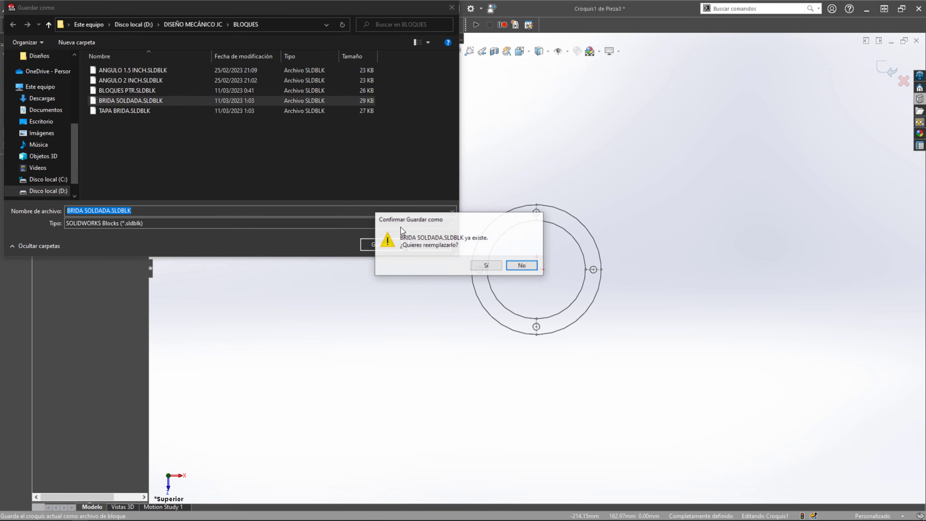
pyautogui.click(485, 266)
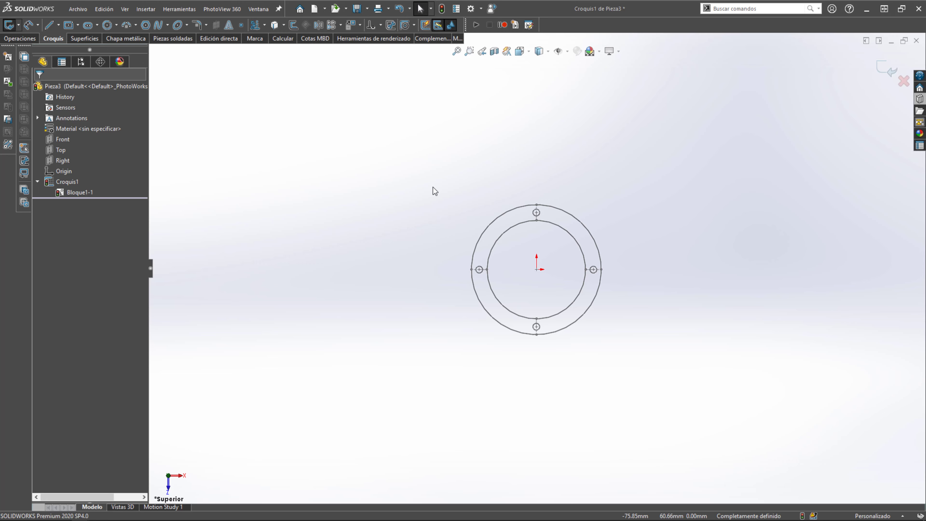
pyautogui.moveTo(522, 227)
pyautogui.mouseDown(button='middle')
pyautogui.moveTo(433, 141)
pyautogui.moveTo(521, 146)
pyautogui.mouseUp(button='middle')
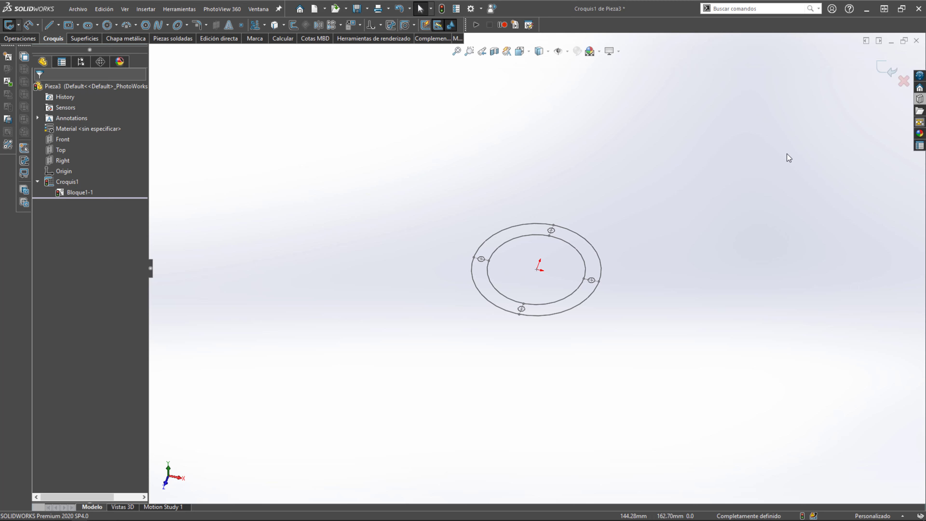
# - Close Pieza3 without saving and orbit Ensamblaje2 to show the green tube's open end
pyautogui.click(916, 41)
pyautogui.click(460, 286)
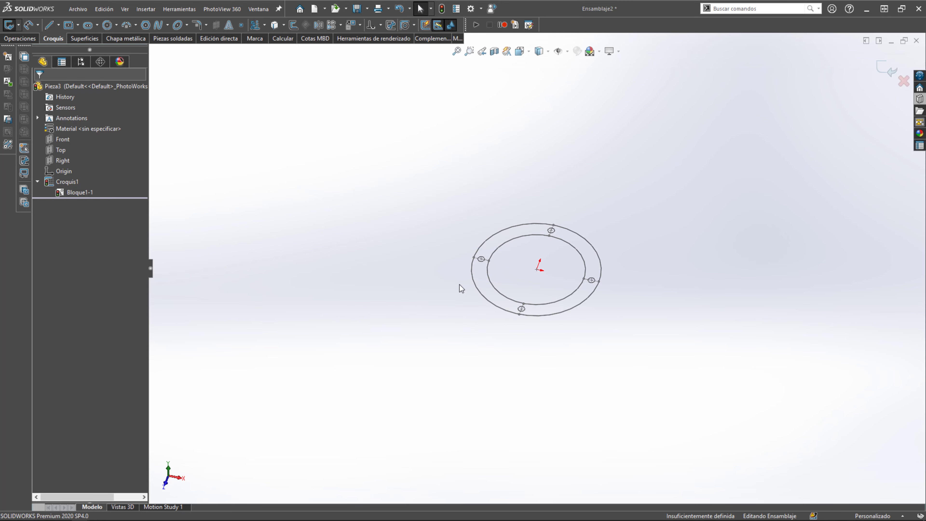
pyautogui.scroll(2, 731, 259)
pyautogui.scroll(2, 693, 241)
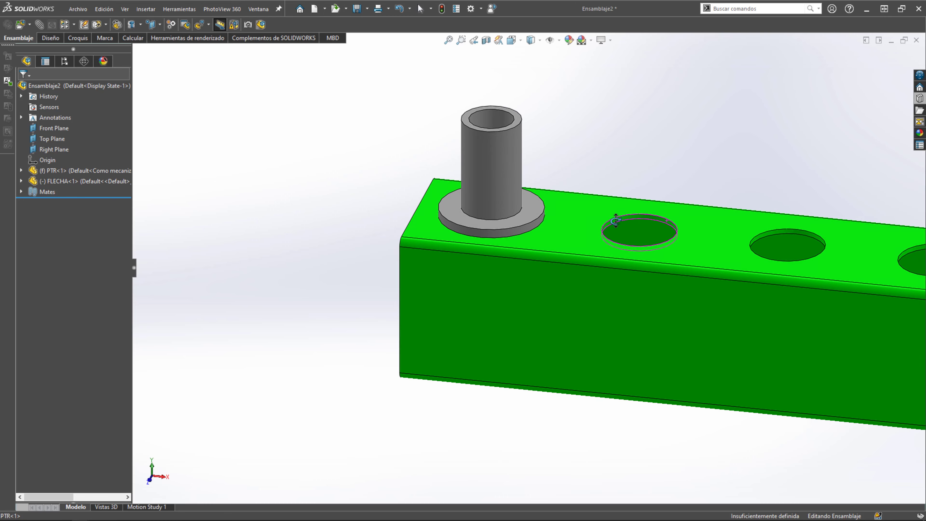
pyautogui.moveTo(615, 220); pyautogui.dragTo(664, 222, button='middle')
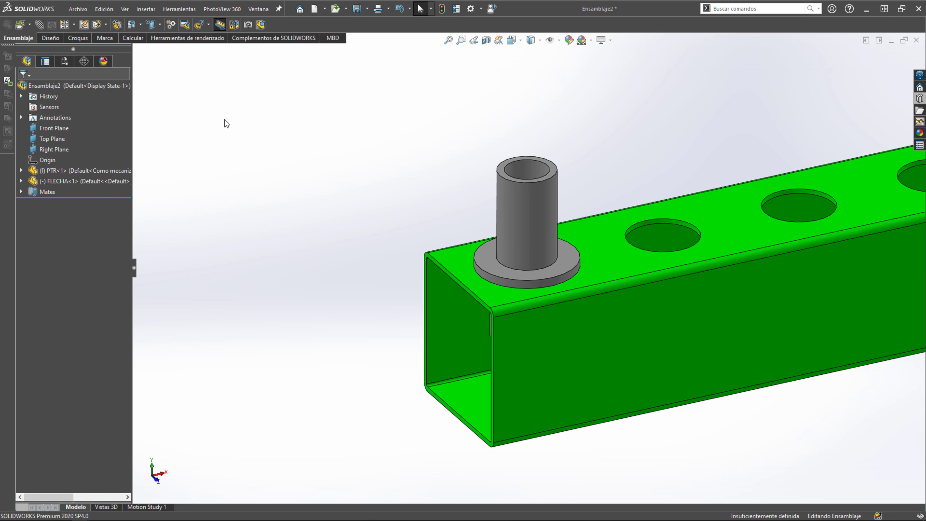
pyautogui.click(55, 39)
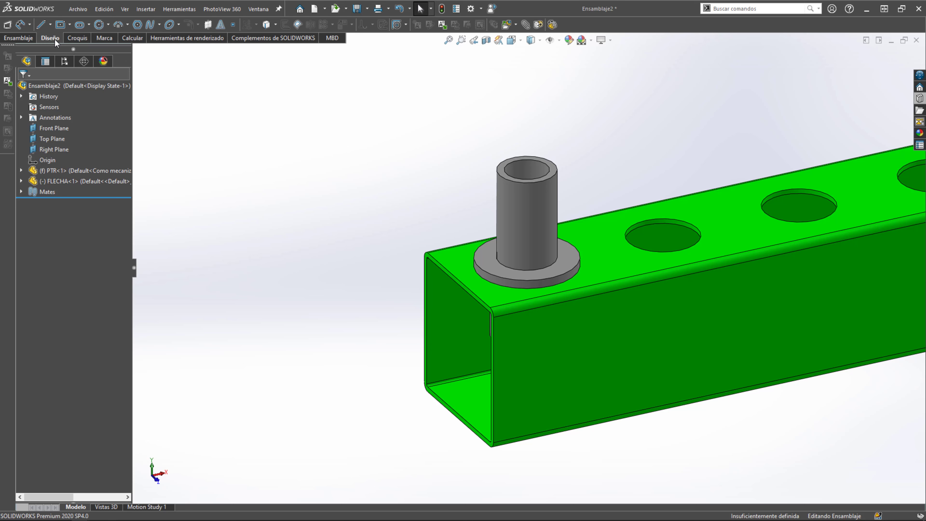
pyautogui.click(7, 26)
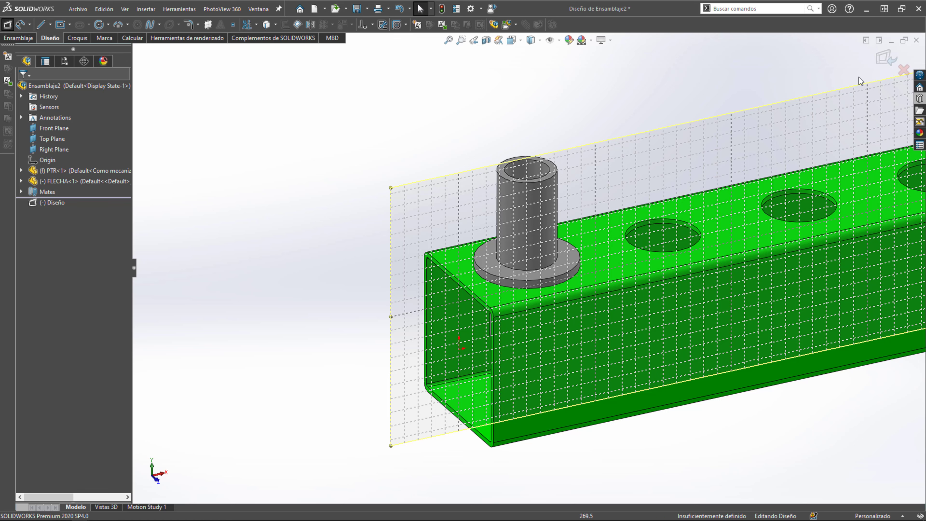
pyautogui.click(904, 70)
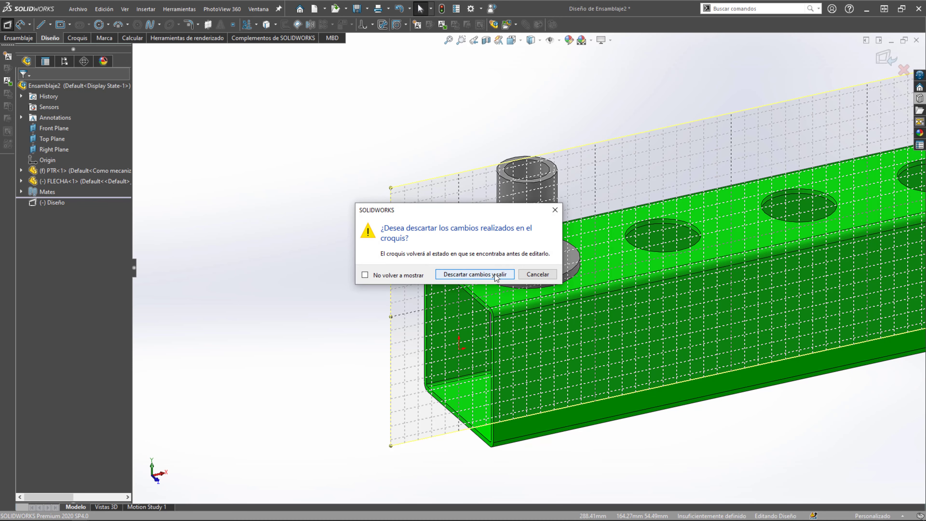
pyautogui.click(499, 276)
pyautogui.click(79, 86)
pyautogui.rightClick(79, 86)
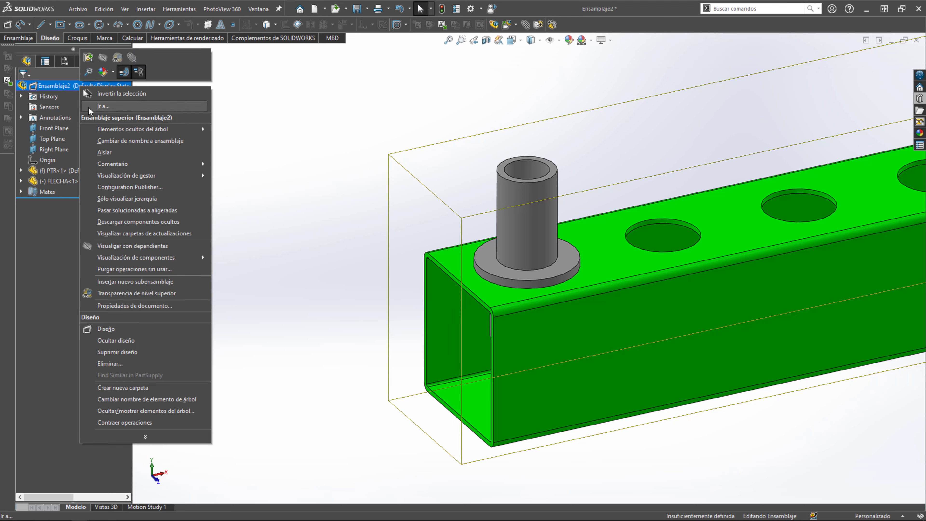
pyautogui.click(215, 351)
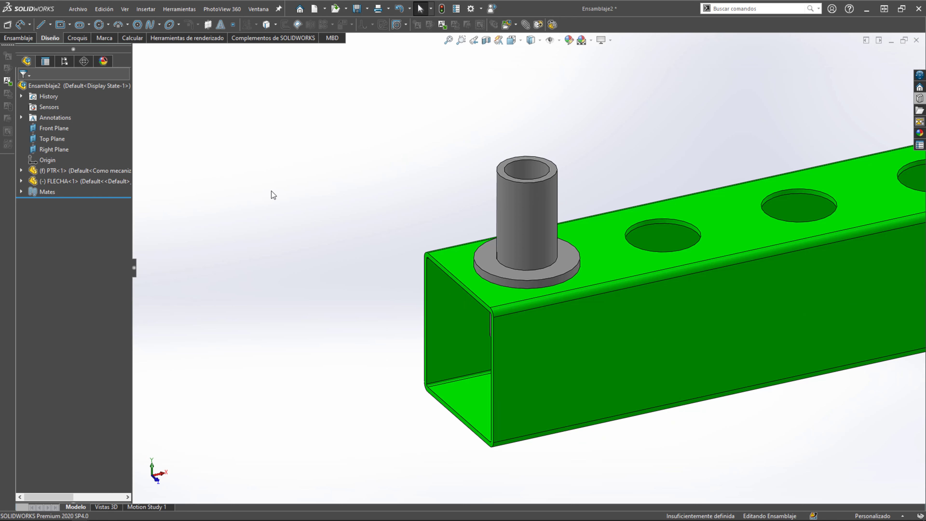
pyautogui.scroll(-4, 468, 293)
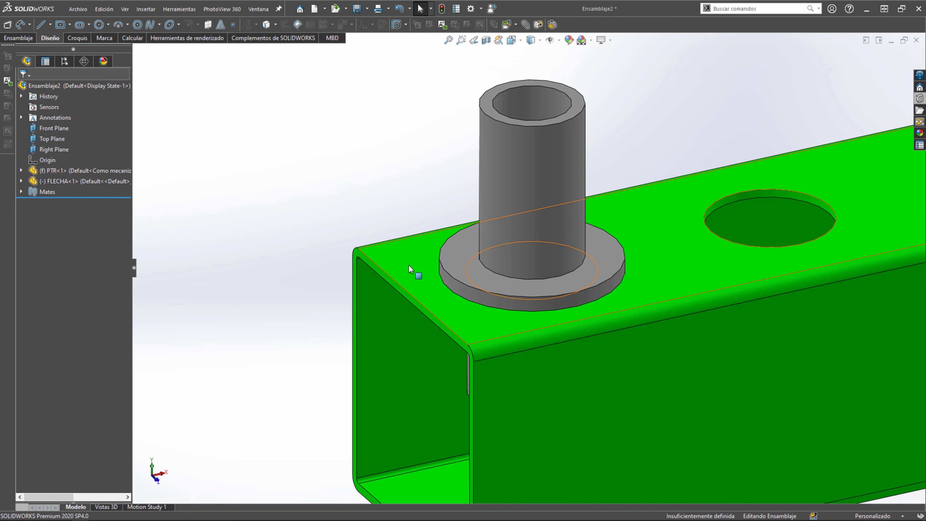
pyautogui.scroll(-3, 472, 278)
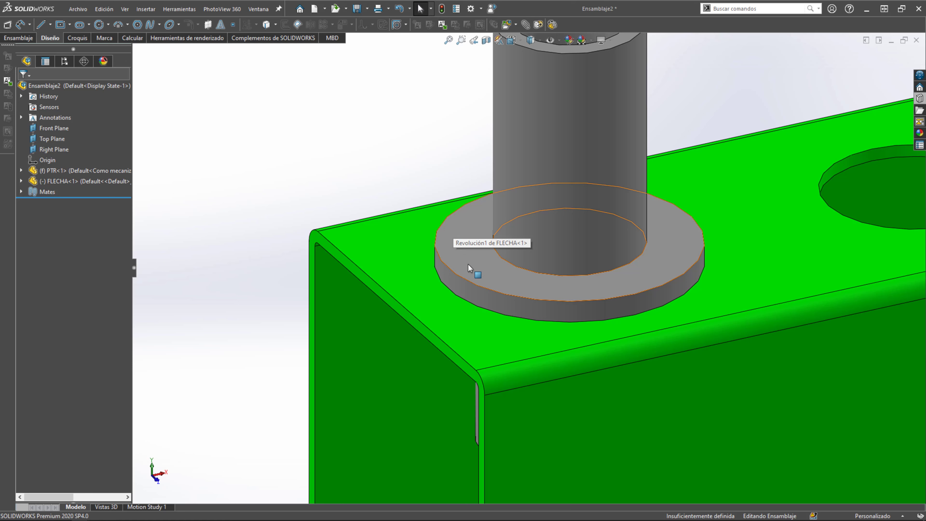
# - Start a layout sketch on the flange ring's top face, then zoom out to see the beam
pyautogui.click(476, 240)
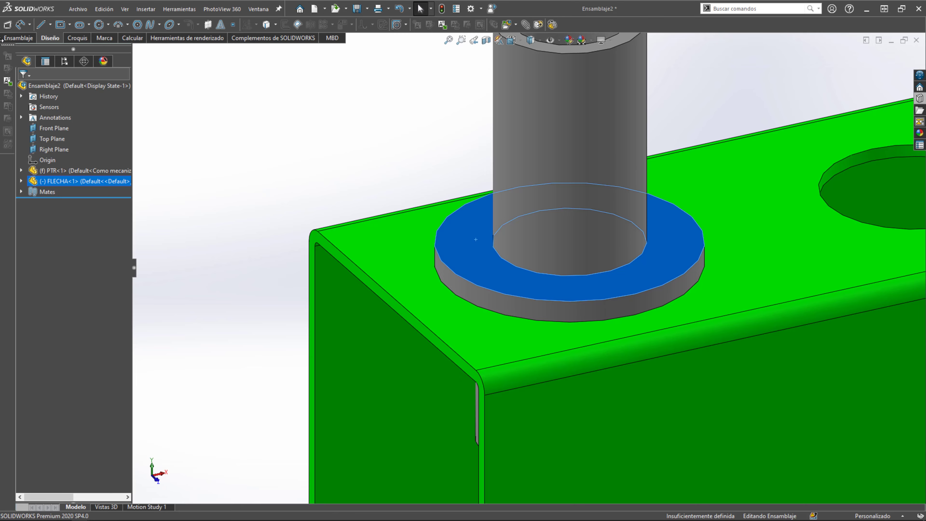
pyautogui.click(7, 25)
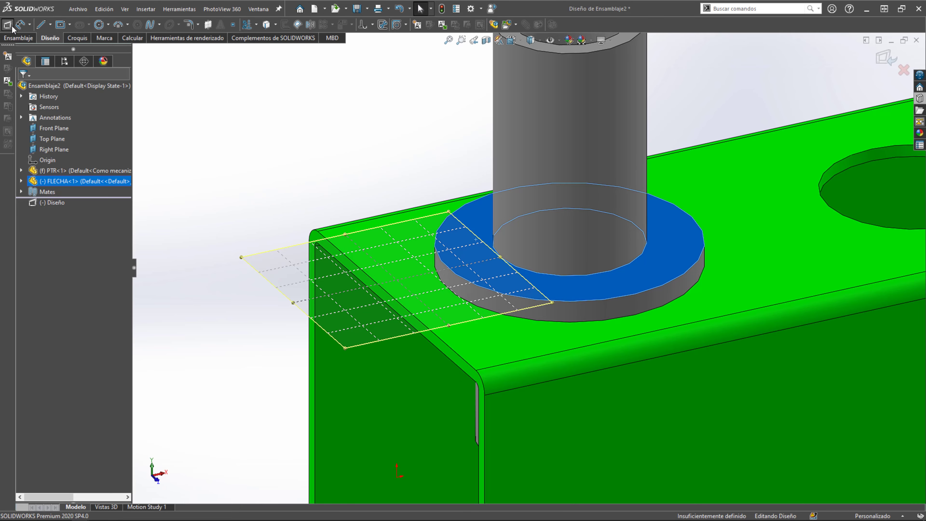
pyautogui.scroll(3, 346, 219)
pyautogui.moveTo(401, 255); pyautogui.dragTo(451, 276, button='middle')
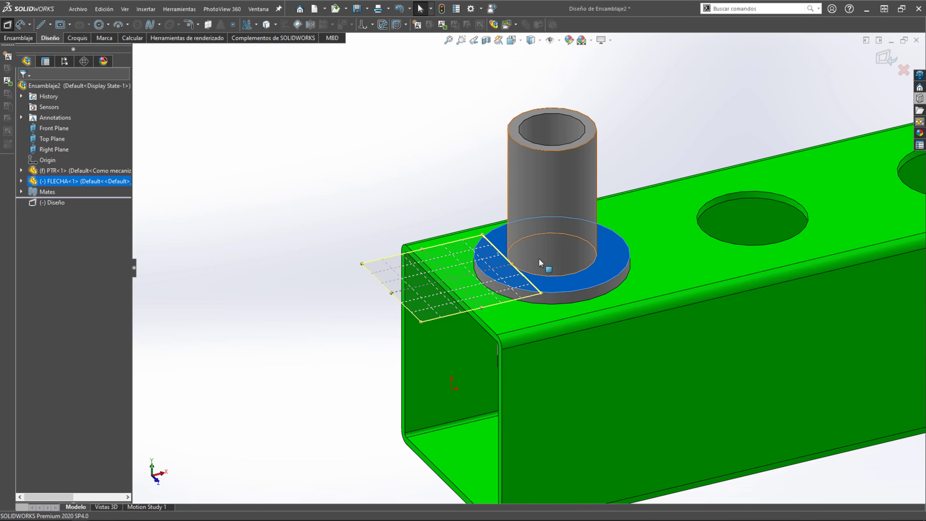
pyautogui.moveTo(512, 268); pyautogui.dragTo(502, 261, button='middle')
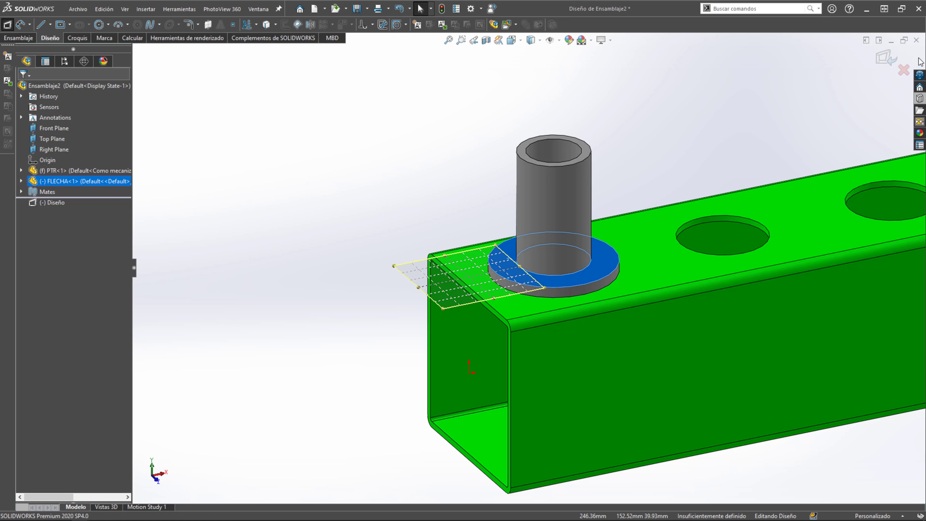
# - Remove the old BLOQUES entry from the Design Library
pyautogui.click(920, 101)
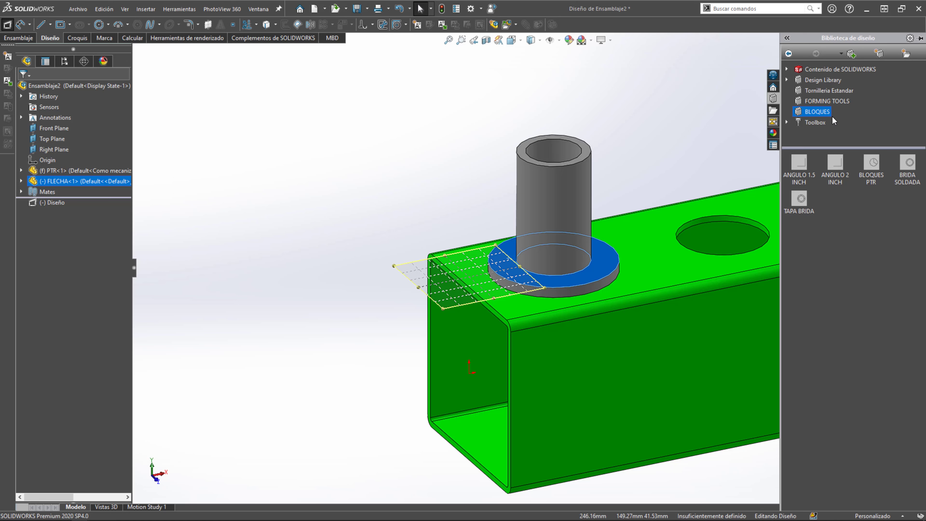
pyautogui.rightClick(823, 116)
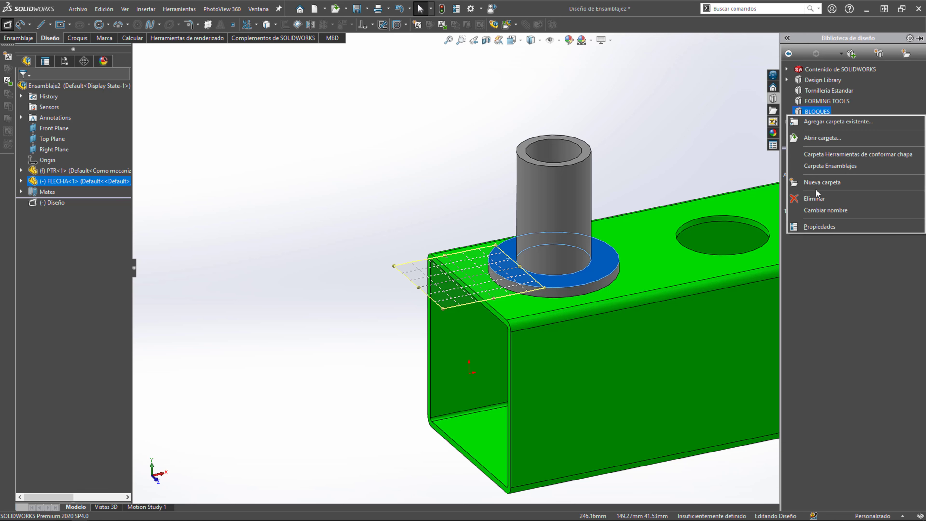
pyautogui.click(813, 198)
pyautogui.click(486, 283)
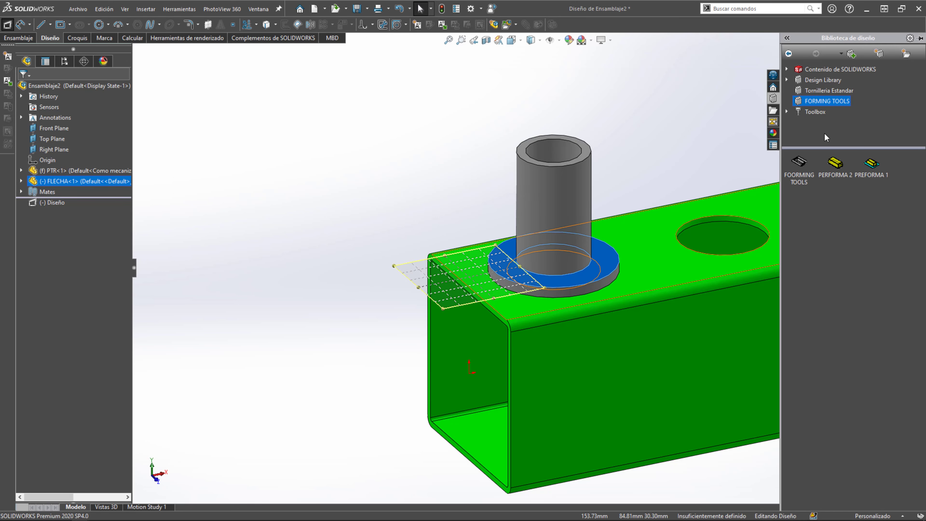
# - Add D:\DISEÑO MECÁNICO JC\BLOQUES as a Design Library file location
pyautogui.click(878, 54)
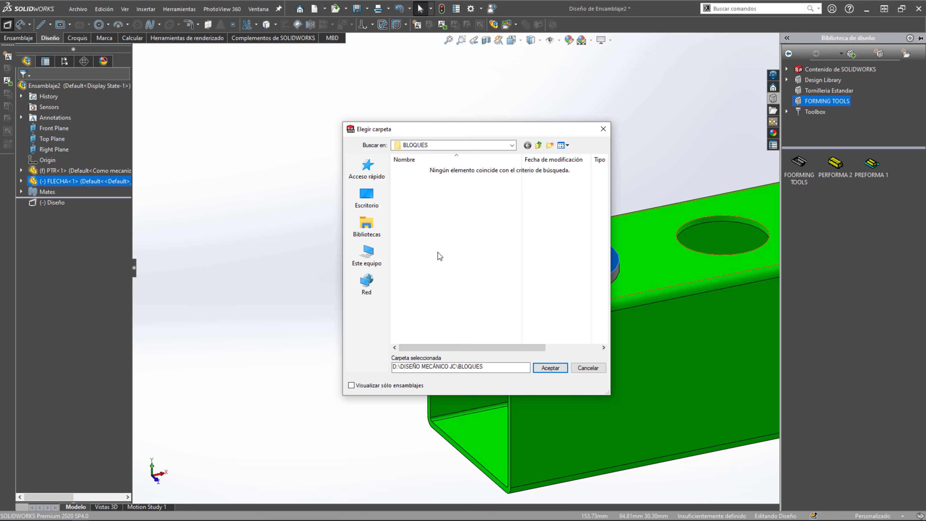
pyautogui.click(368, 256)
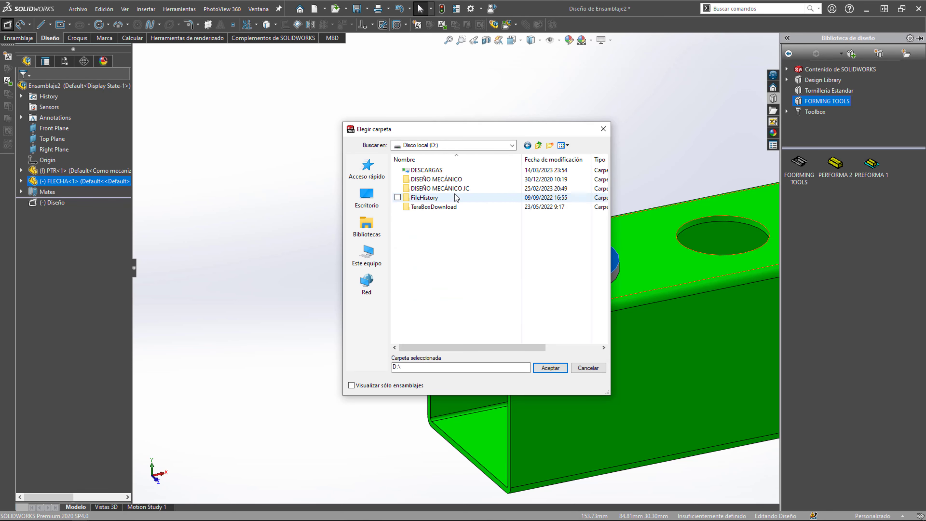
pyautogui.doubleClick(454, 192)
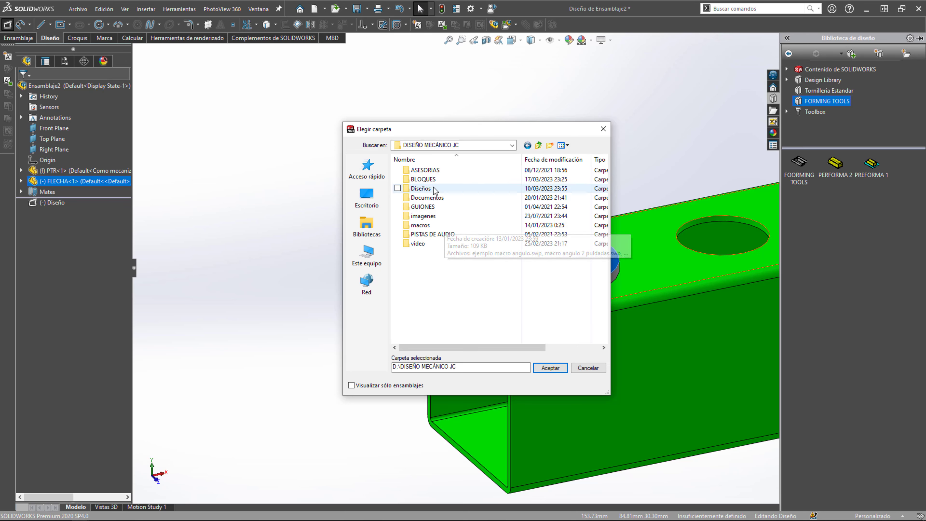
pyautogui.doubleClick(432, 181)
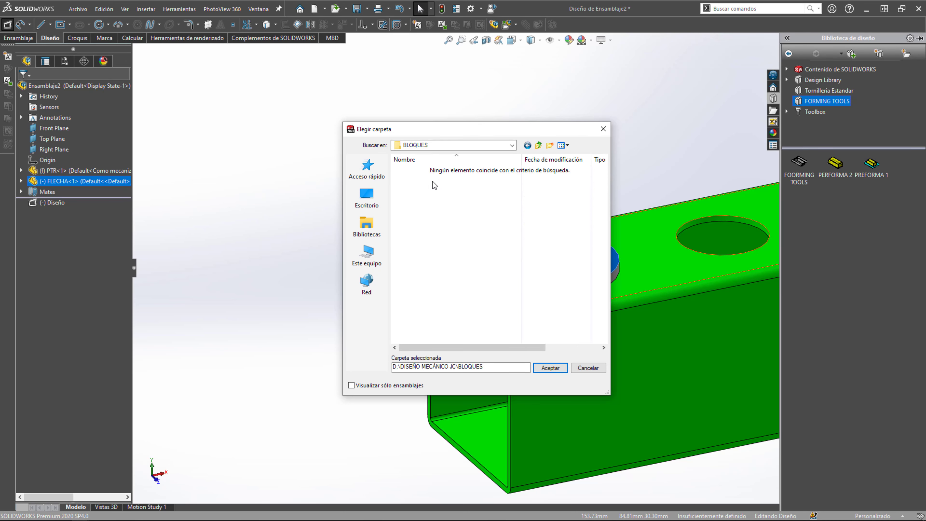
pyautogui.click(552, 366)
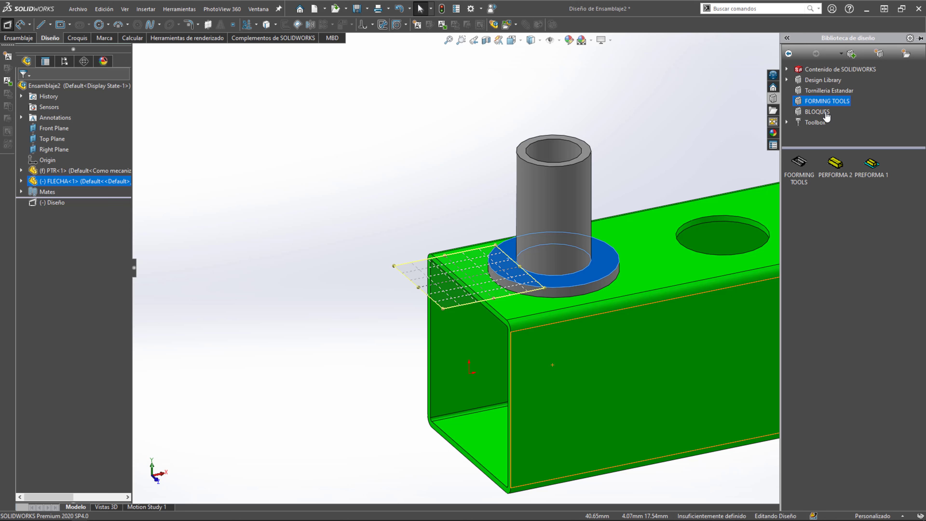
# - Insert the BRIDA SOLDADA block from BLOQUES, centred on the flange circle
pyautogui.click(828, 112)
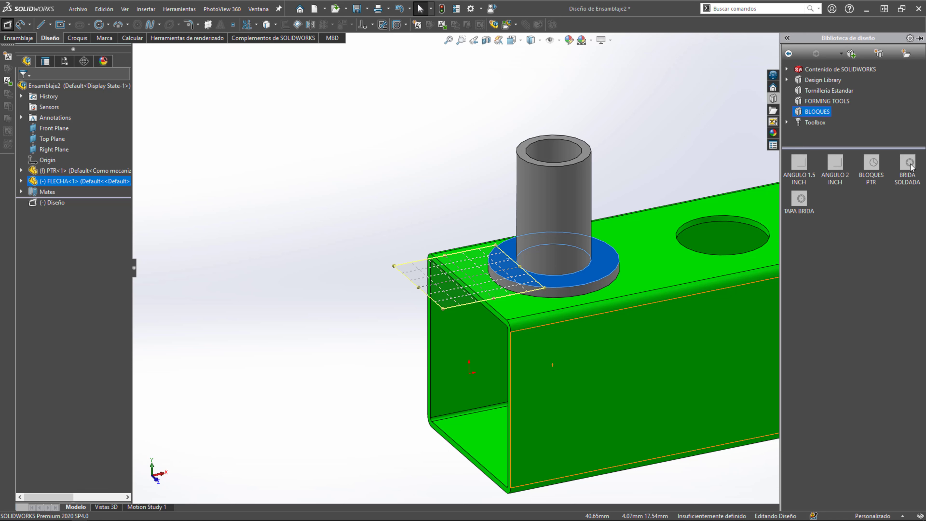
pyautogui.moveTo(909, 164); pyautogui.dragTo(512, 260)
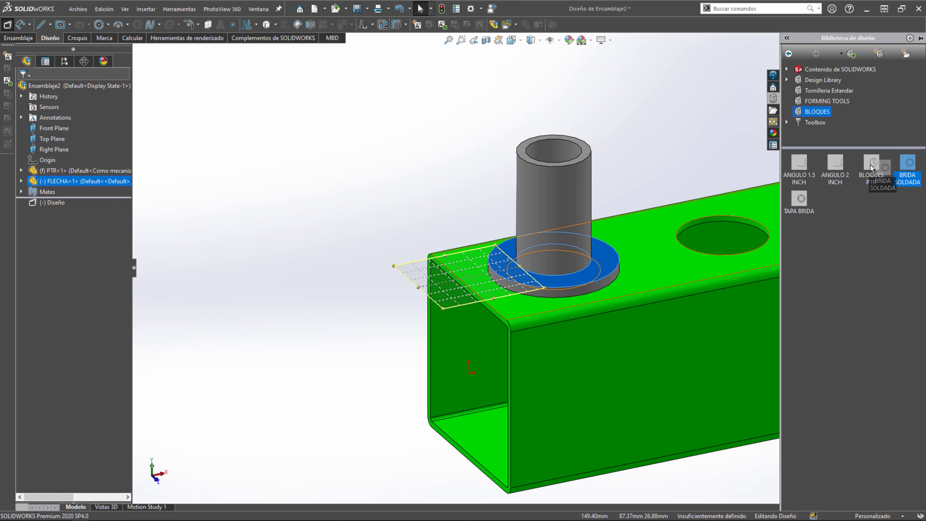
pyautogui.moveTo(912, 164); pyautogui.dragTo(474, 233)
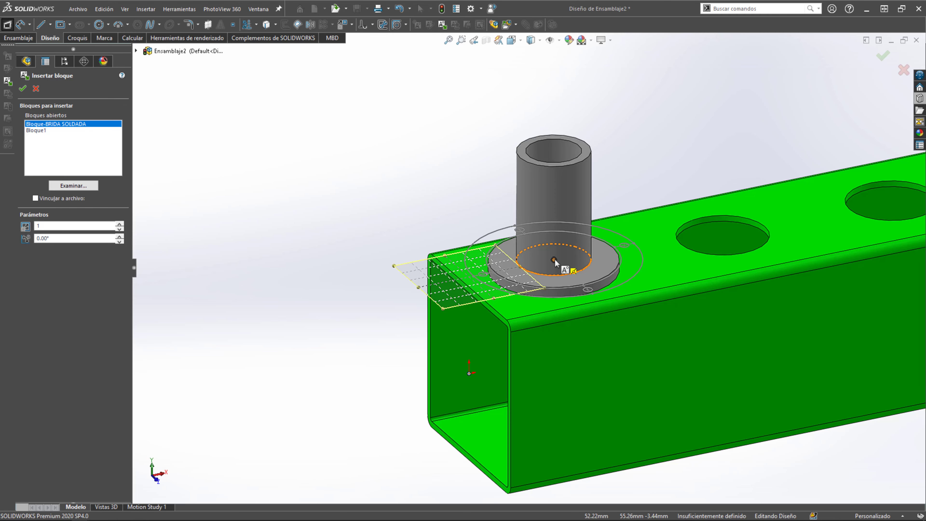
pyautogui.click(554, 260)
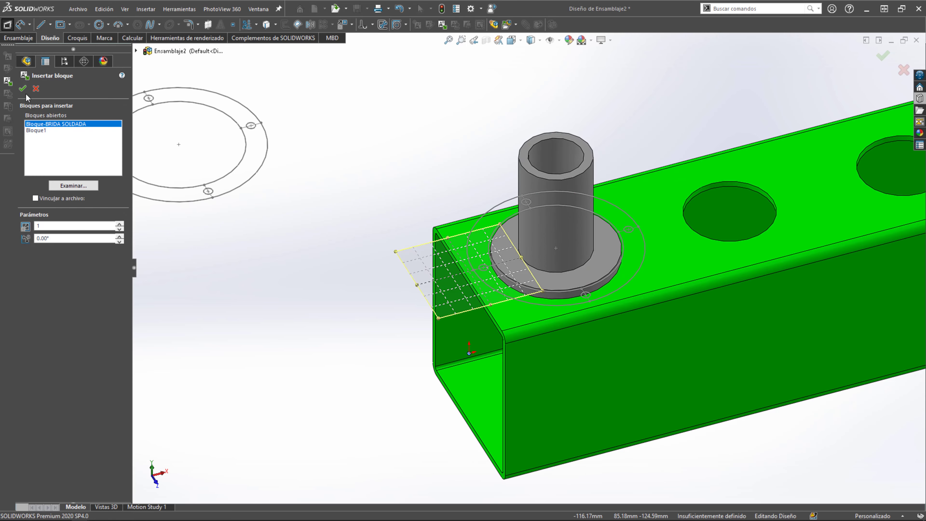
pyautogui.click(23, 89)
pyautogui.moveTo(456, 255)
pyautogui.mouseDown(button='middle')
pyautogui.moveTo(489, 159)
pyautogui.moveTo(552, 223)
pyautogui.moveTo(490, 193)
pyautogui.moveTo(559, 161)
pyautogui.moveTo(600, 123)
pyautogui.moveTo(563, 166)
pyautogui.moveTo(590, 206)
pyautogui.moveTo(545, 269)
pyautogui.moveTo(590, 265)
pyautogui.mouseUp(button='middle')
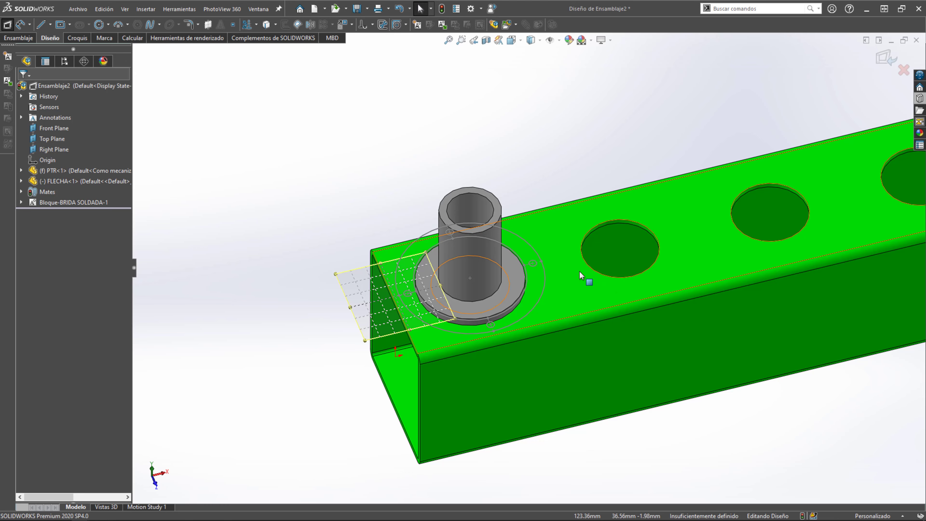
# - Inspect the BRIDA SOLDADA block around the boss from top-down and isometric views
pyautogui.moveTo(579, 272)
pyautogui.mouseDown(button='middle')
pyautogui.moveTo(541, 248)
pyautogui.moveTo(551, 221)
pyautogui.mouseUp(button='middle')
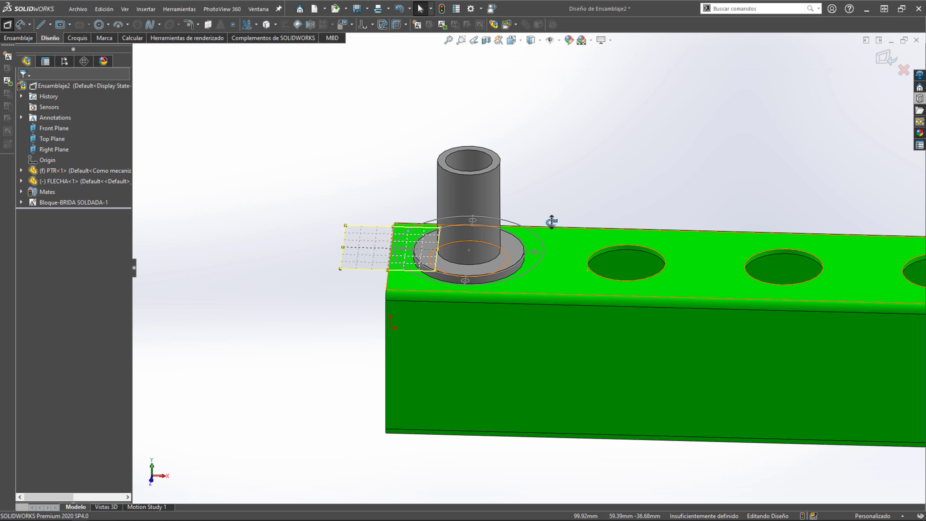
pyautogui.hotkey('ctrl', '8')
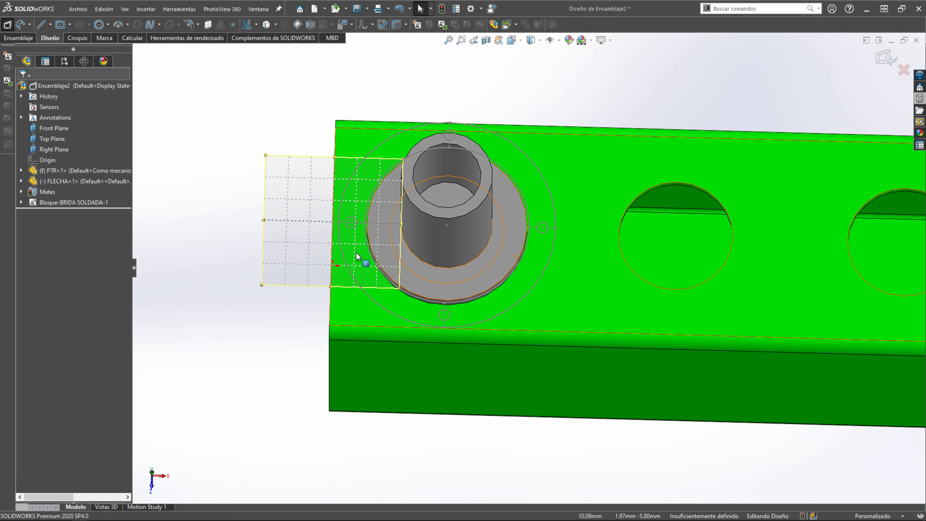
pyautogui.scroll(-3, 465, 169)
pyautogui.scroll(-2, 456, 177)
pyautogui.moveTo(447, 185)
pyautogui.mouseDown(button='middle')
pyautogui.moveTo(423, 166)
pyautogui.moveTo(518, 202)
pyautogui.moveTo(494, 174)
pyautogui.moveTo(494, 230)
pyautogui.mouseUp(button='middle')
pyautogui.scroll(-3, 560, 171)
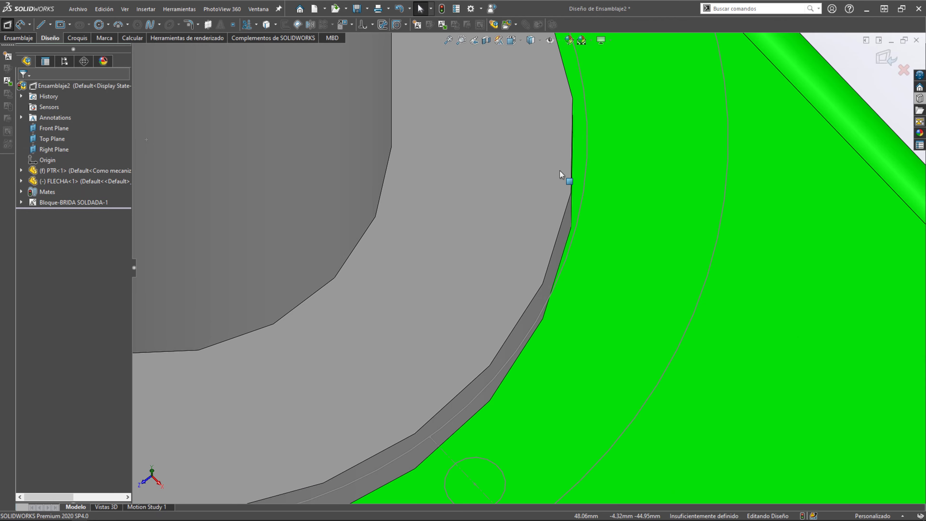
pyautogui.scroll(2, 590, 151)
pyautogui.scroll(1, 584, 158)
pyautogui.scroll(3, 571, 235)
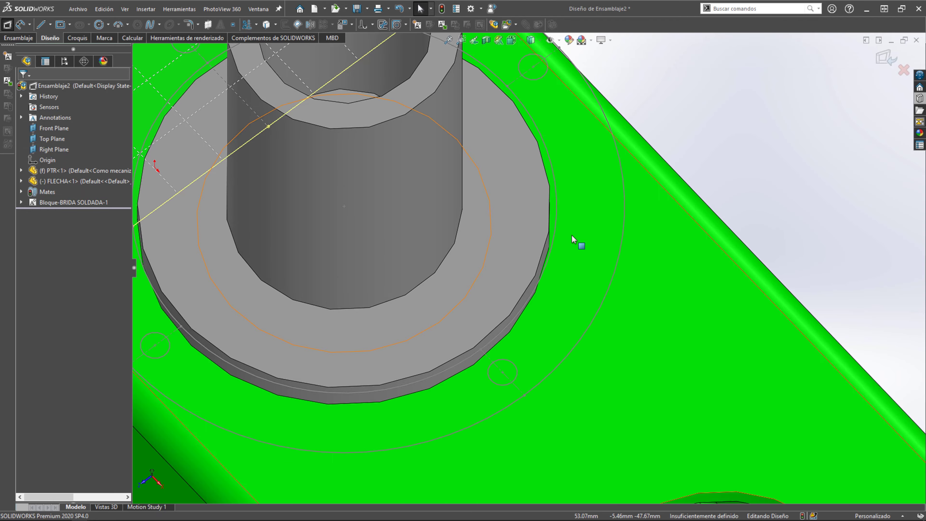
pyautogui.hotkey('ctrl', '7')
pyautogui.scroll(-1, 476, 299)
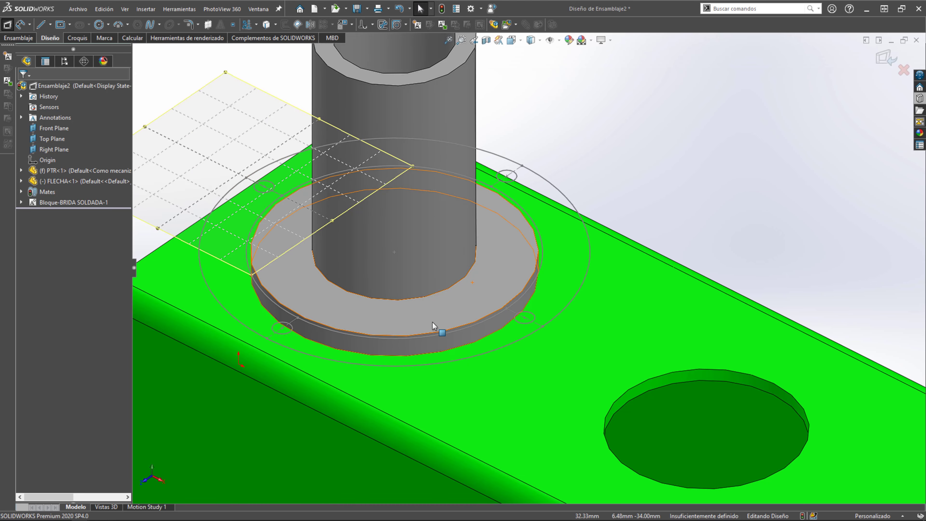
pyautogui.scroll(2, 456, 307)
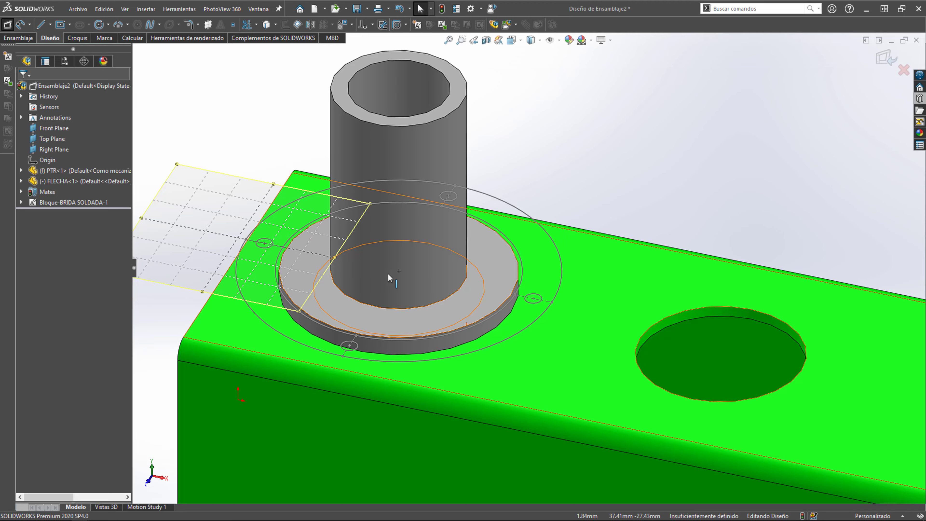
# - Select the flange ring's outer edge and exit the layout sketch
pyautogui.moveTo(411, 284)
pyautogui.mouseDown(button='middle')
pyautogui.moveTo(448, 299)
pyautogui.moveTo(413, 275)
pyautogui.mouseUp(button='middle')
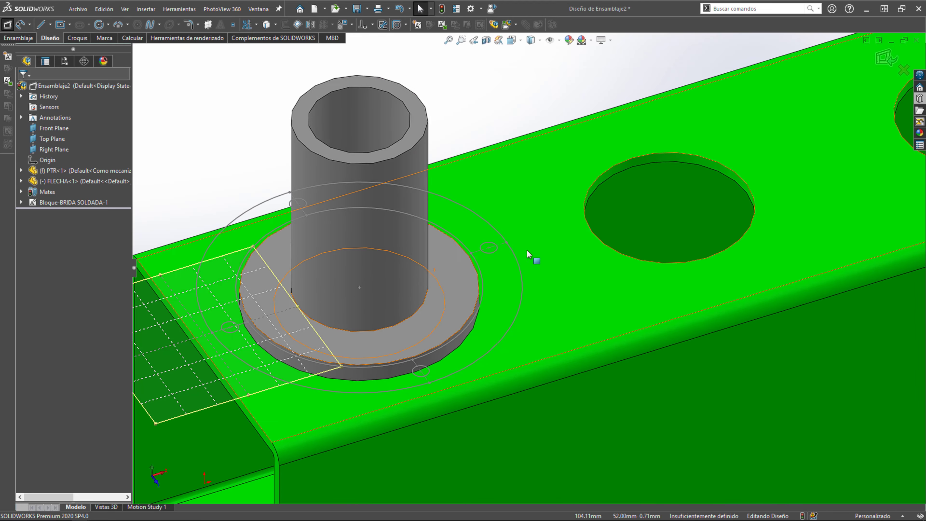
pyautogui.moveTo(529, 256)
pyautogui.mouseDown(button='middle')
pyautogui.moveTo(401, 209)
pyautogui.moveTo(502, 223)
pyautogui.mouseUp(button='middle')
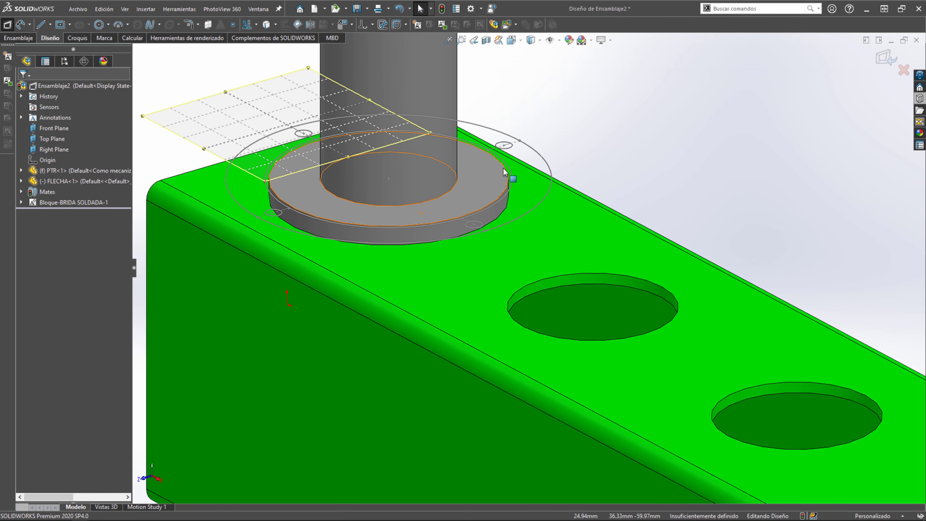
pyautogui.scroll(3, 502, 224)
pyautogui.scroll(-3, 502, 224)
pyautogui.click(503, 223)
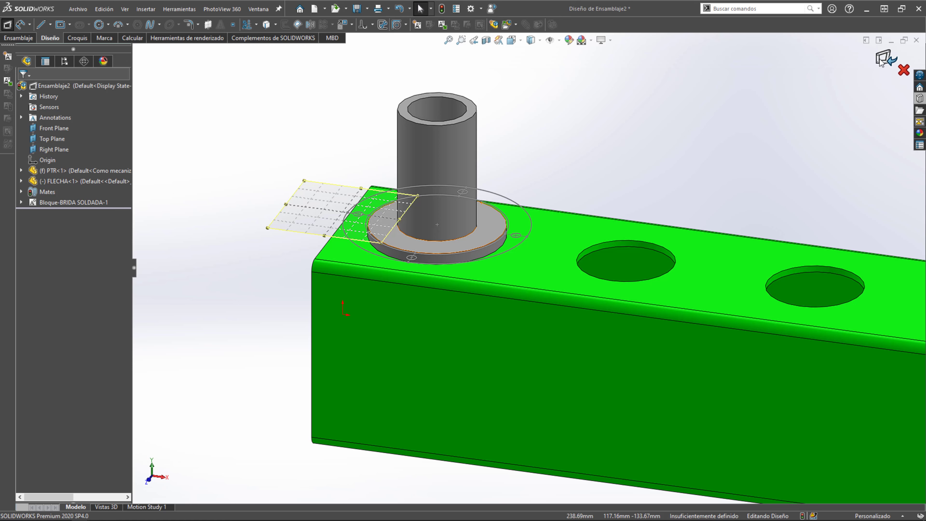
pyautogui.click(883, 57)
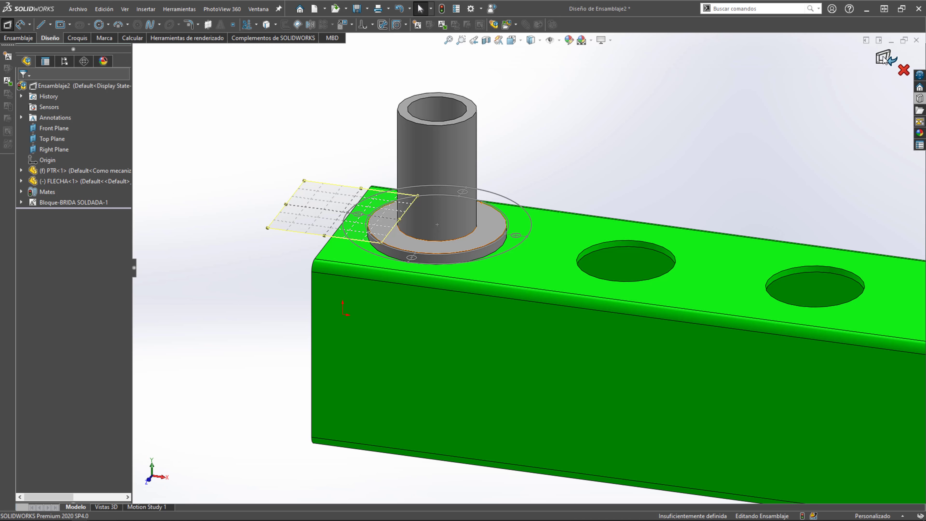
# - Create a new part from Bloque-BRIDA SOLDADA-1 with the block projected onto it
pyautogui.click(305, 101)
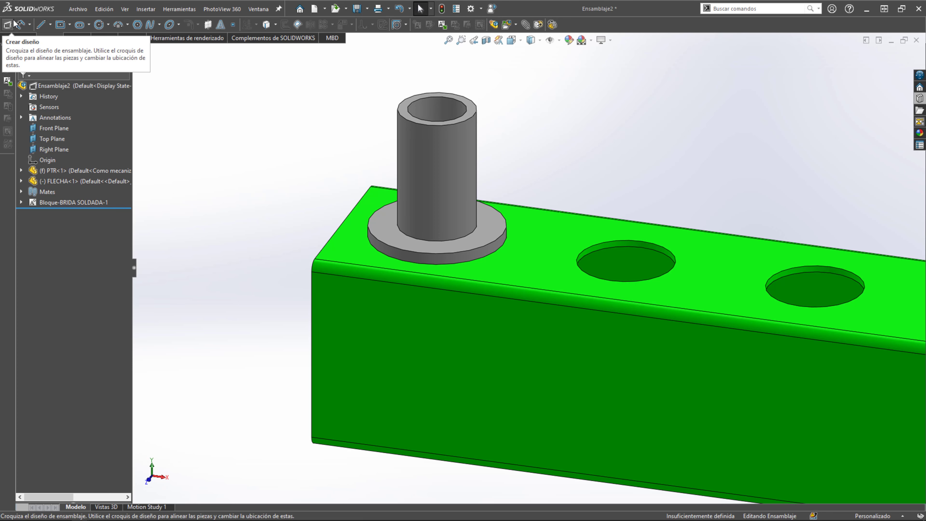
pyautogui.scroll(-3, 381, 197)
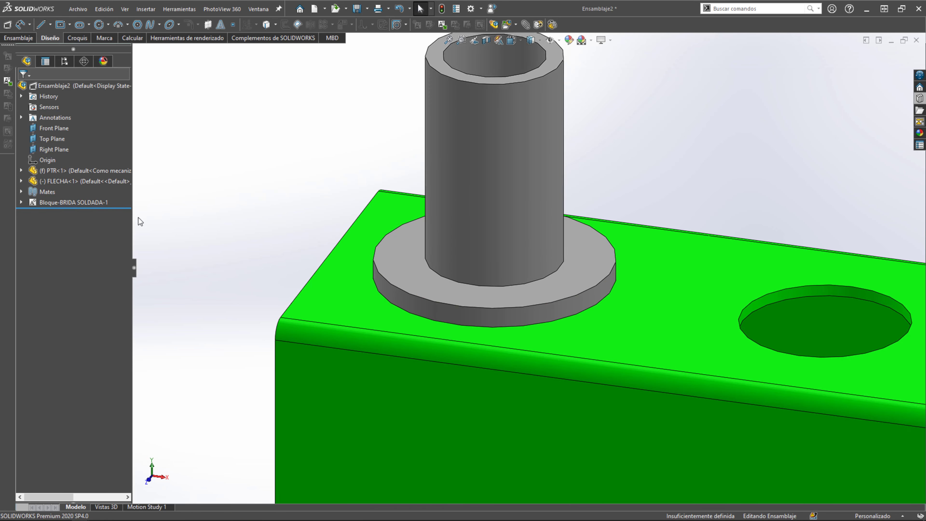
pyautogui.rightClick(64, 203)
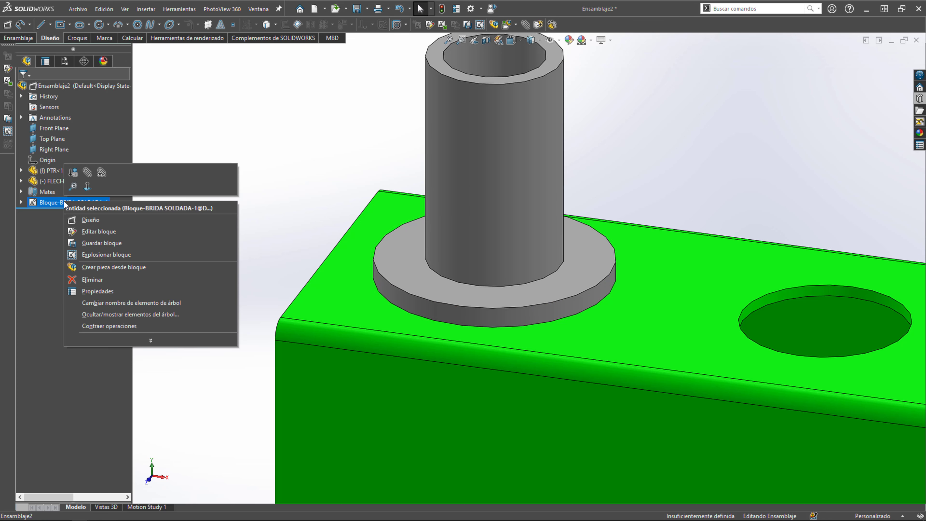
pyautogui.click(120, 269)
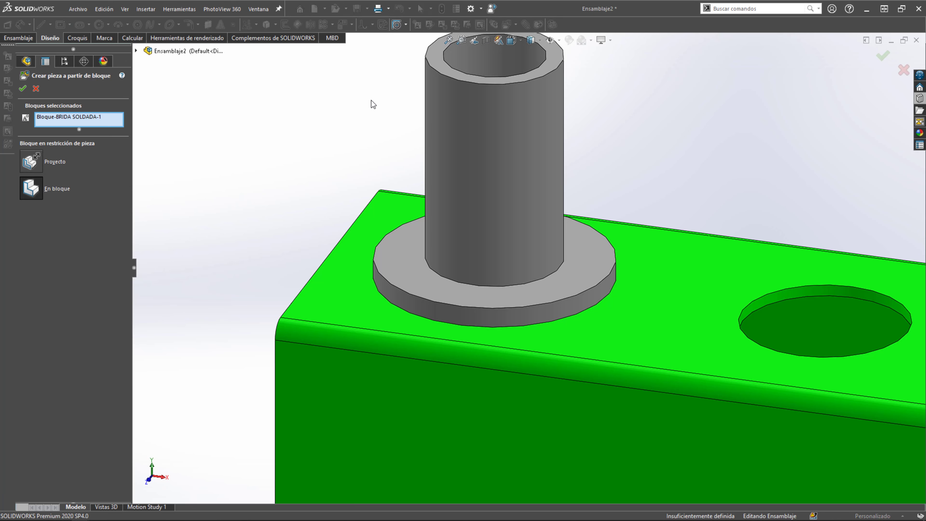
pyautogui.moveTo(392, 279); pyautogui.dragTo(423, 269, button='middle')
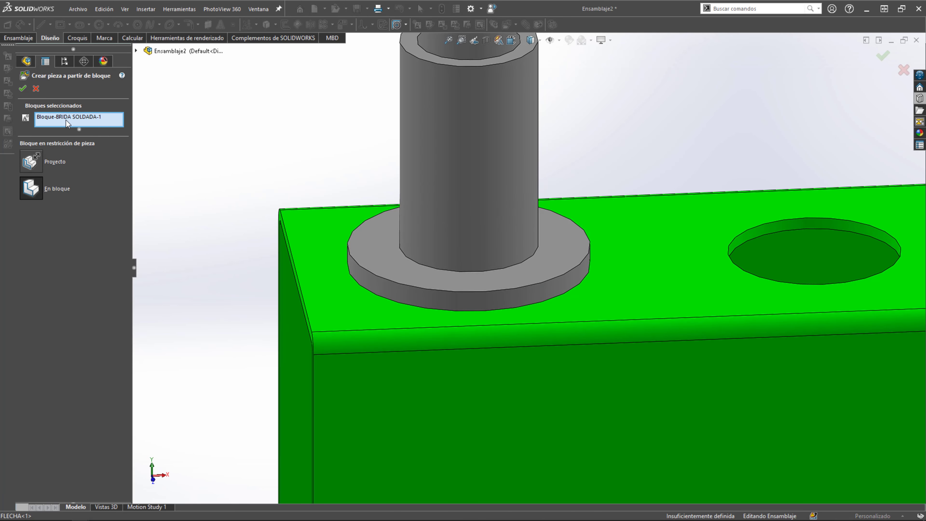
pyautogui.click(32, 165)
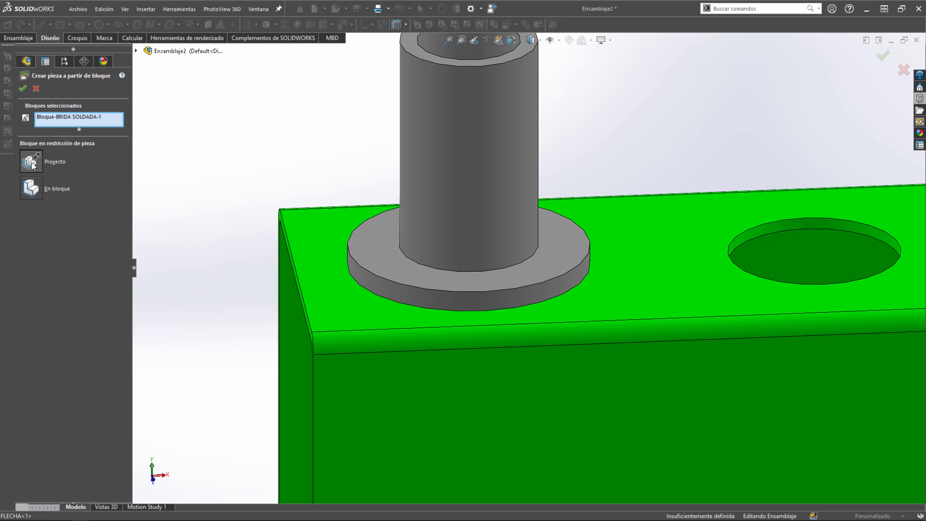
pyautogui.click(24, 88)
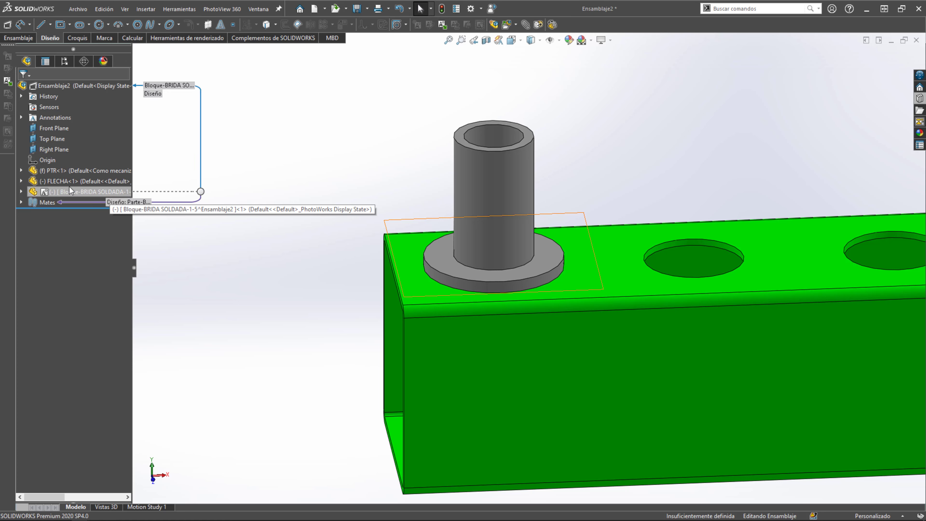
# - Edit the BRIDA SOLDADA part in place and select its Croquis1 sketch
pyautogui.rightClick(45, 192)
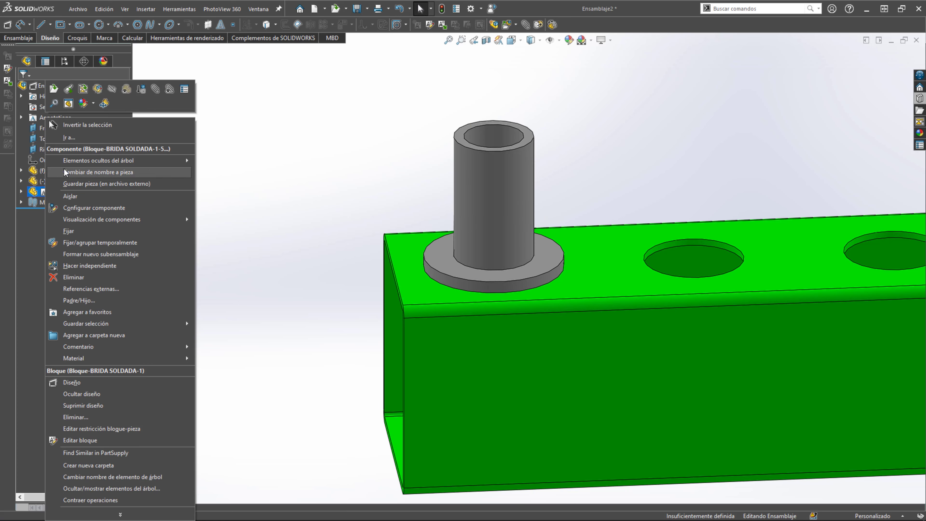
pyautogui.click(98, 89)
pyautogui.scroll(-2, 401, 189)
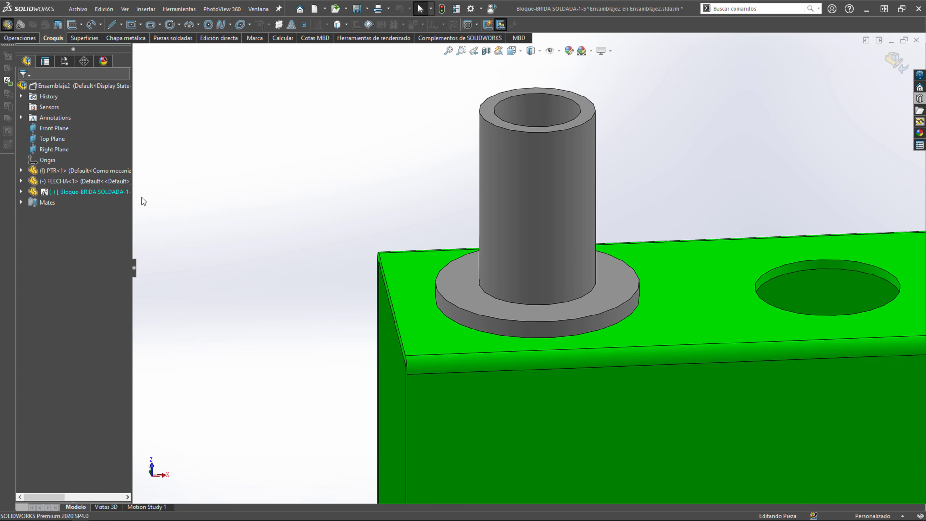
pyautogui.click(23, 190)
pyautogui.click(64, 298)
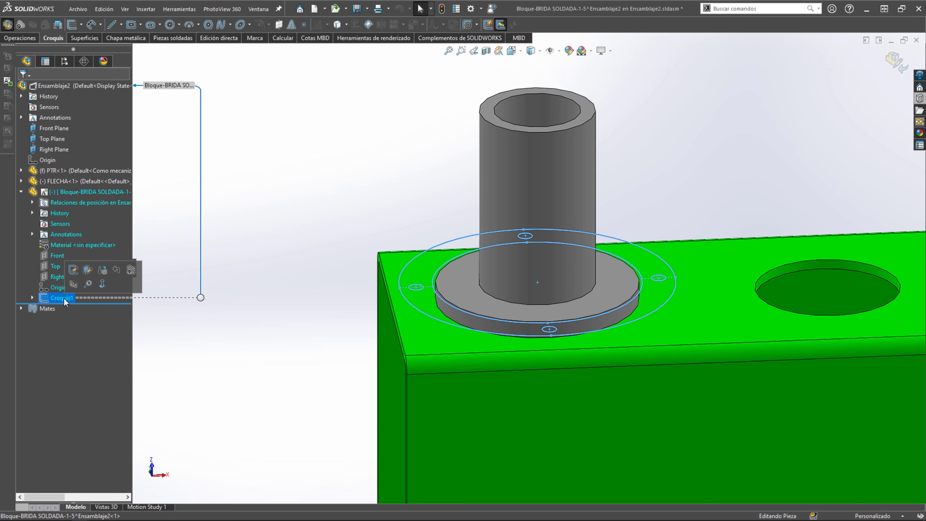
pyautogui.moveTo(382, 278); pyautogui.dragTo(448, 287, button='middle')
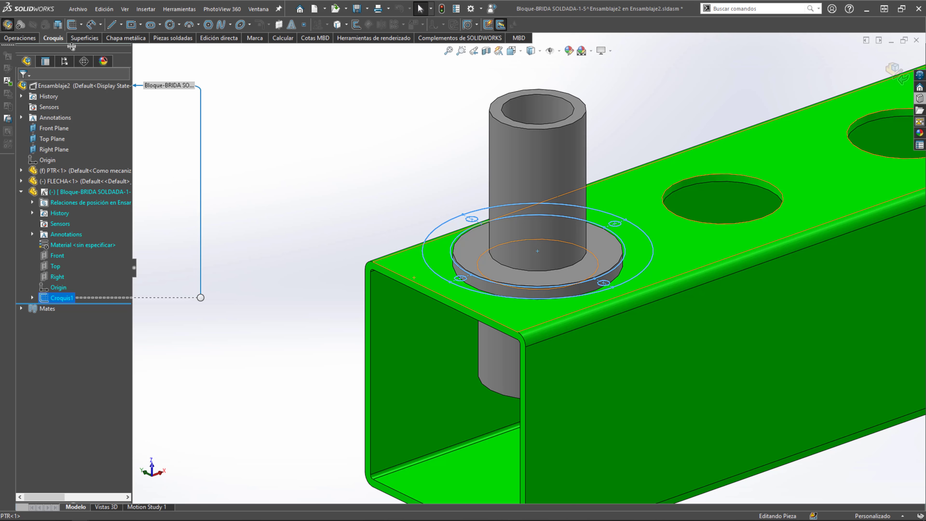
# - Extrude the flange sketch 6 mm downward as a boss
pyautogui.click(20, 38)
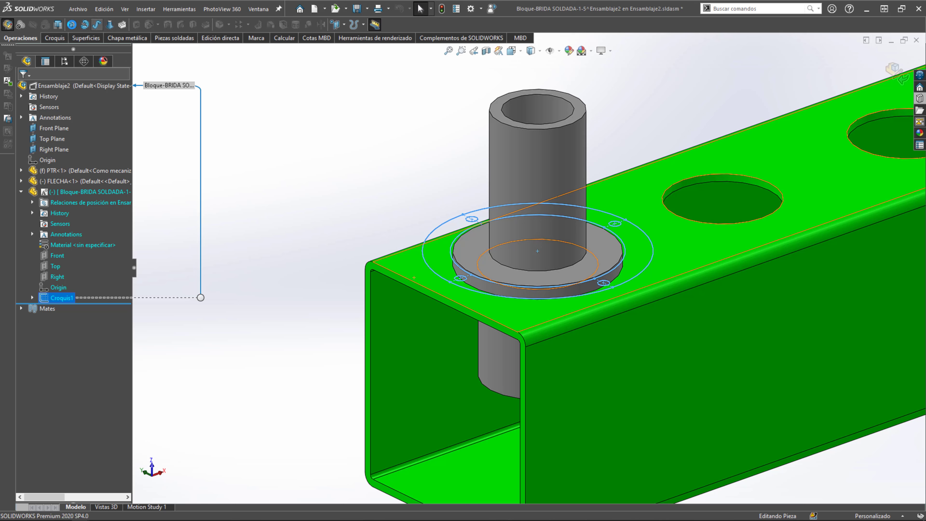
pyautogui.click(72, 24)
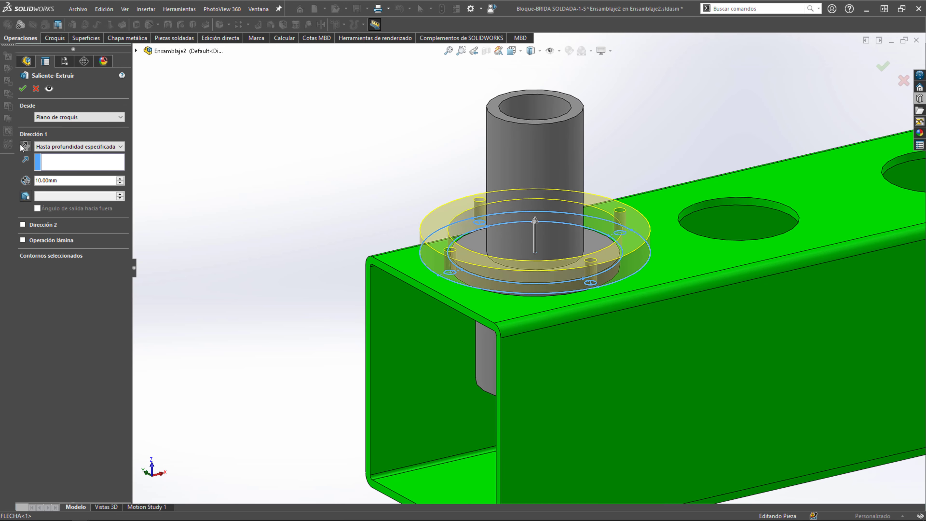
pyautogui.click(26, 146)
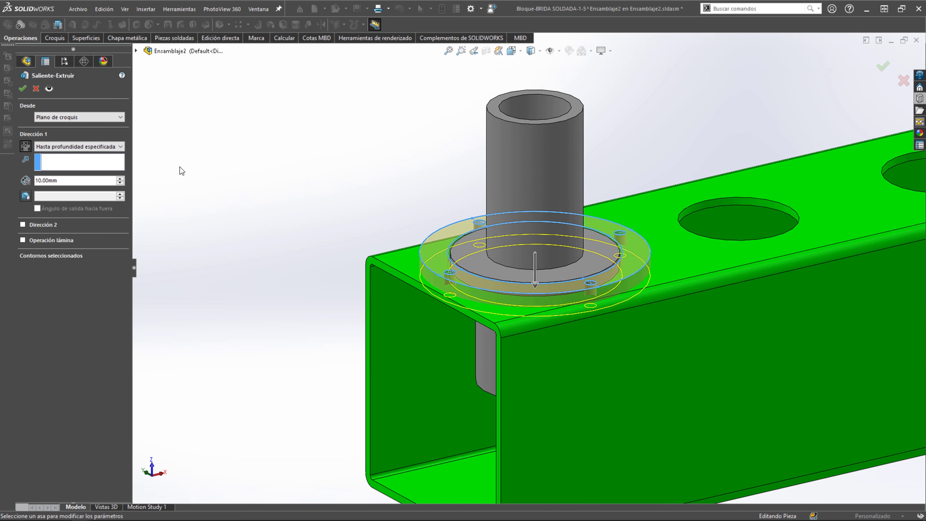
pyautogui.doubleClick(67, 180)
pyautogui.write('6')
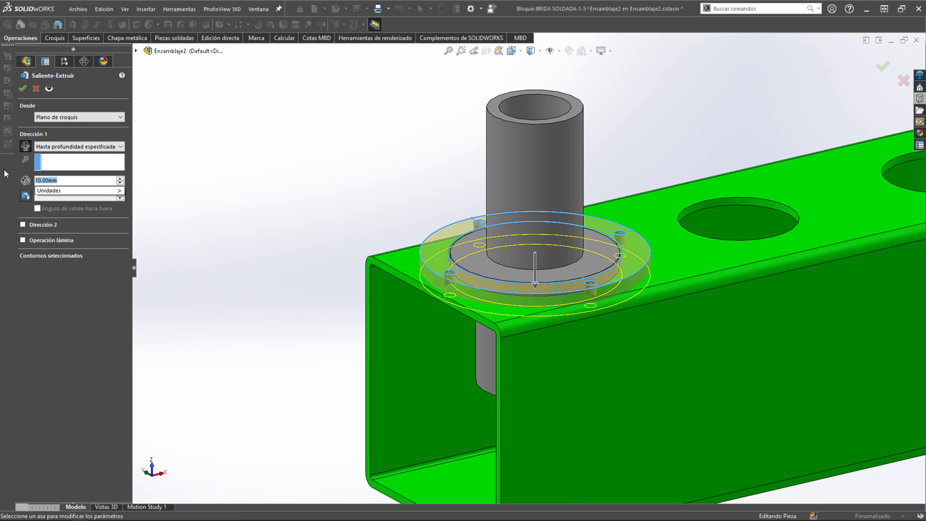
pyautogui.press('Return')
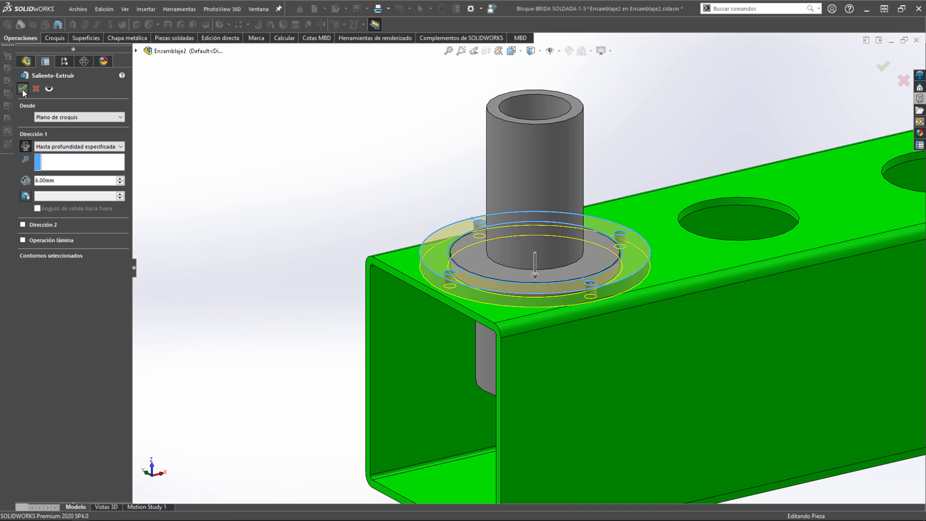
pyautogui.click(23, 88)
# - Inspect the new four-hole flange and exit part editing back to the assembly
pyautogui.moveTo(314, 168); pyautogui.dragTo(385, 223, button='middle')
pyautogui.scroll(-3, 496, 320)
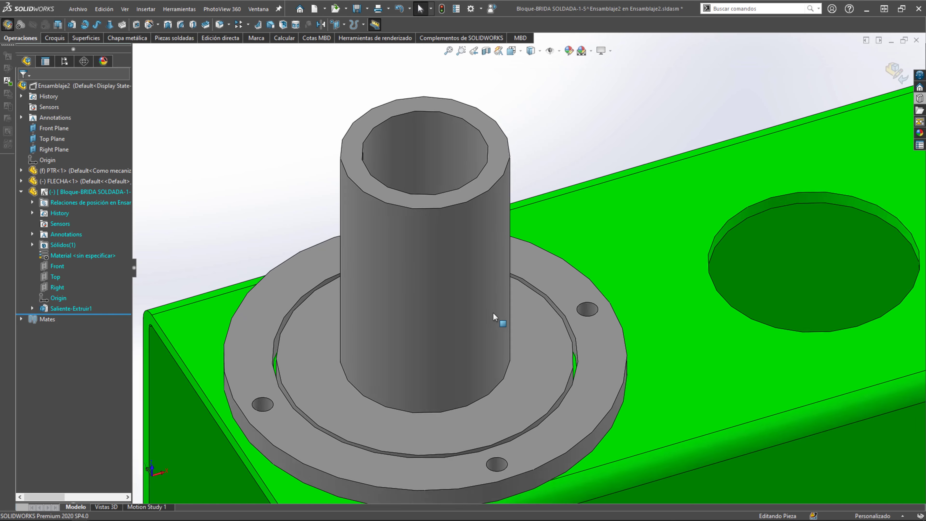
pyautogui.moveTo(442, 290); pyautogui.dragTo(480, 306, button='middle')
pyautogui.scroll(4, 451, 303)
pyautogui.scroll(-3, 450, 303)
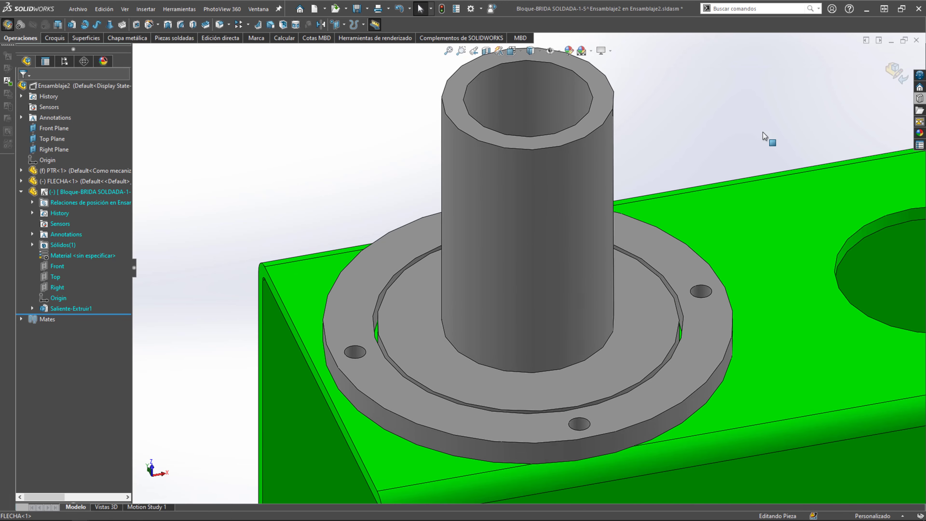
pyautogui.click(895, 72)
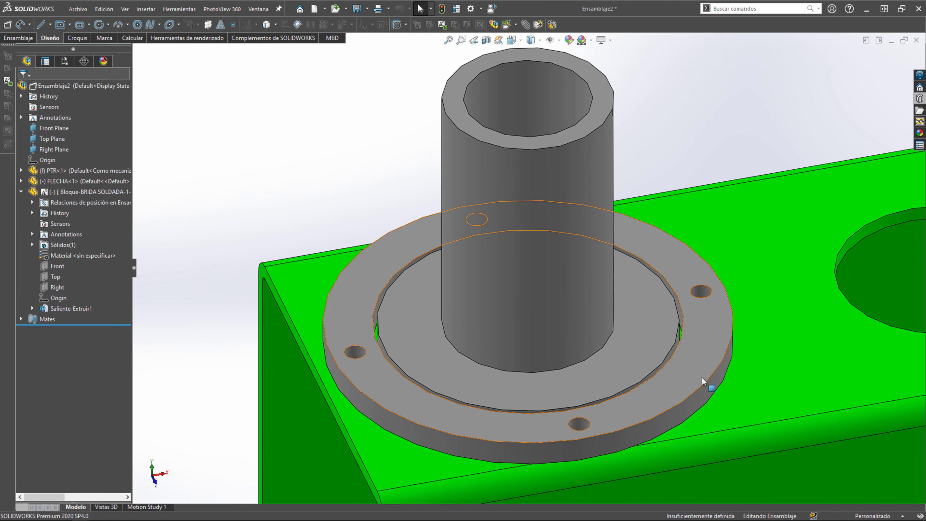
pyautogui.press('z')
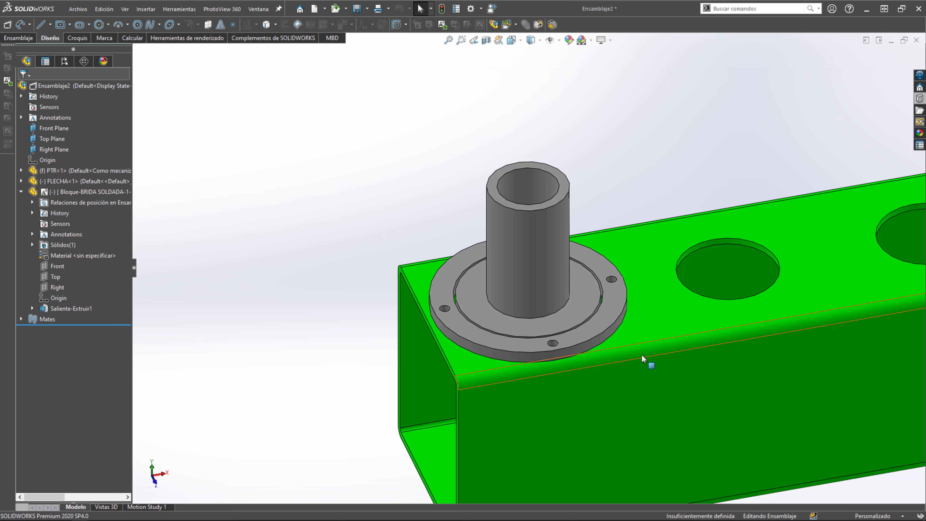
pyautogui.scroll(-3, 518, 292)
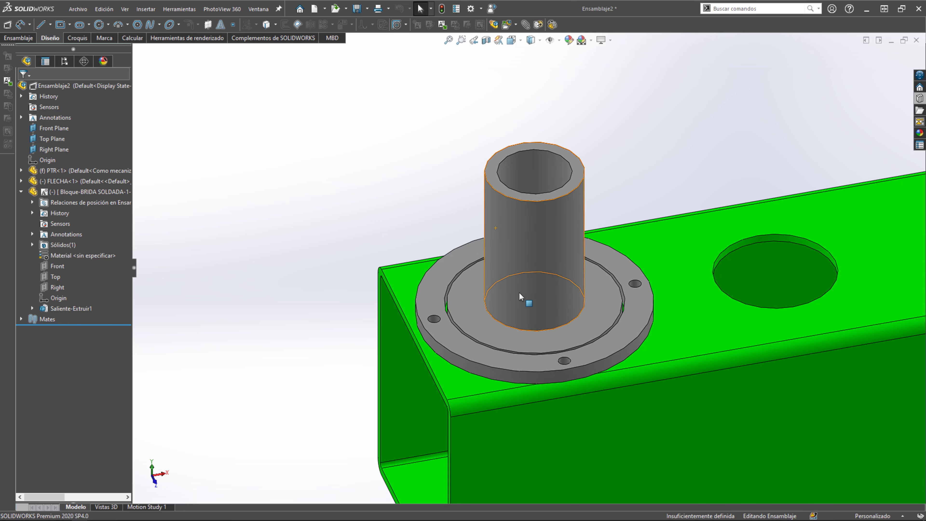
pyautogui.scroll(-3, 519, 292)
pyautogui.press('Escape')
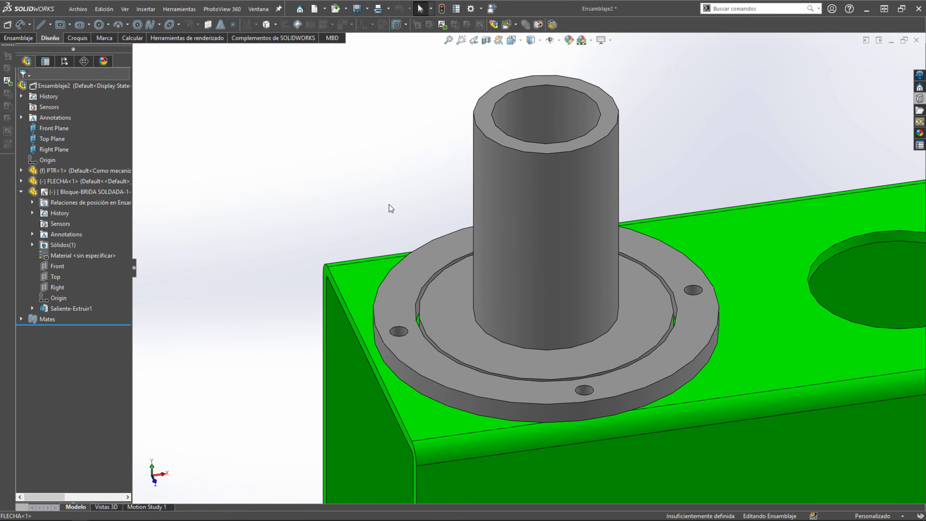
pyautogui.moveTo(527, 232)
pyautogui.mouseDown(button='middle')
pyautogui.moveTo(479, 248)
pyautogui.moveTo(507, 289)
pyautogui.moveTo(454, 268)
pyautogui.moveTo(499, 251)
pyautogui.moveTo(502, 213)
pyautogui.moveTo(554, 232)
pyautogui.moveTo(523, 192)
pyautogui.mouseUp(button='middle')
pyautogui.moveTo(460, 362); pyautogui.dragTo(419, 345, button='middle')
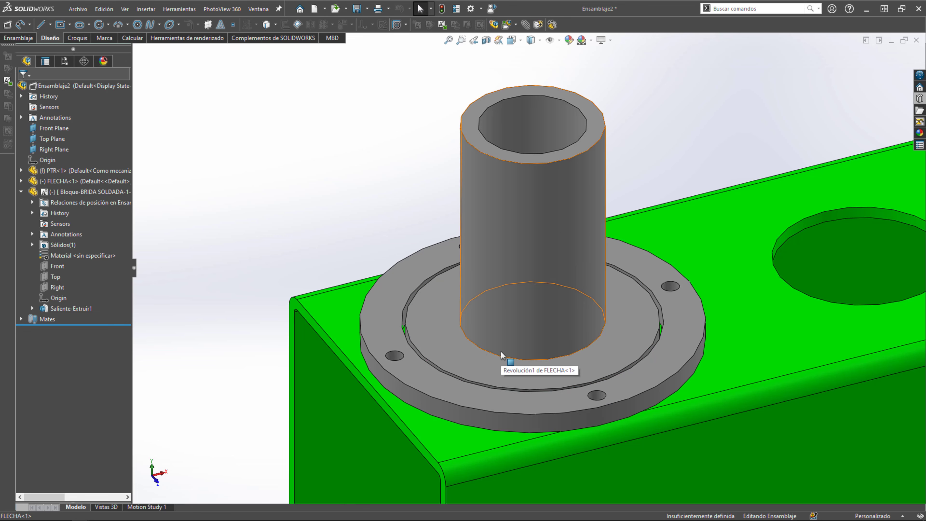
pyautogui.click(493, 348)
pyautogui.moveTo(493, 348)
pyautogui.mouseDown(button='middle')
pyautogui.moveTo(372, 310)
pyautogui.moveTo(416, 313)
pyautogui.moveTo(424, 300)
pyautogui.moveTo(449, 326)
pyautogui.moveTo(502, 310)
pyautogui.moveTo(502, 325)
pyautogui.moveTo(521, 341)
pyautogui.mouseUp(button='middle')
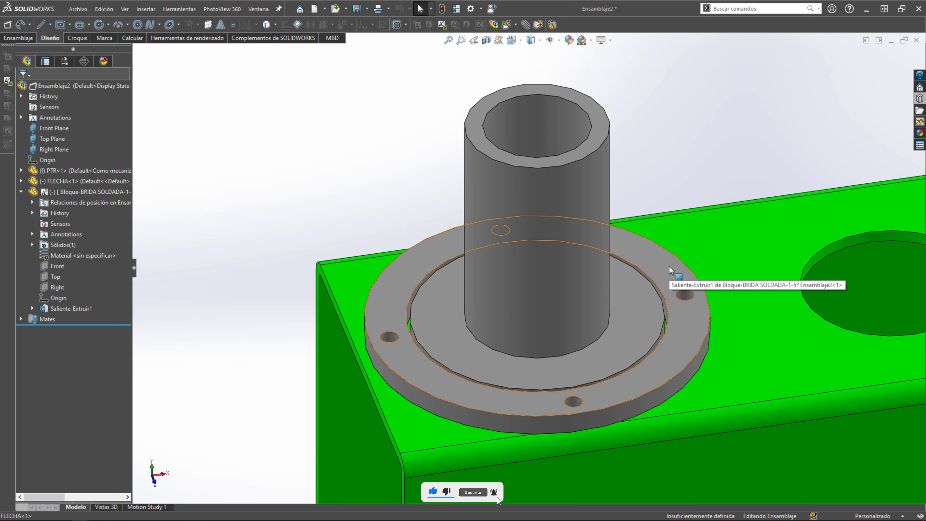
pyautogui.scroll(2, 422, 266)
pyautogui.scroll(-4, 475, 311)
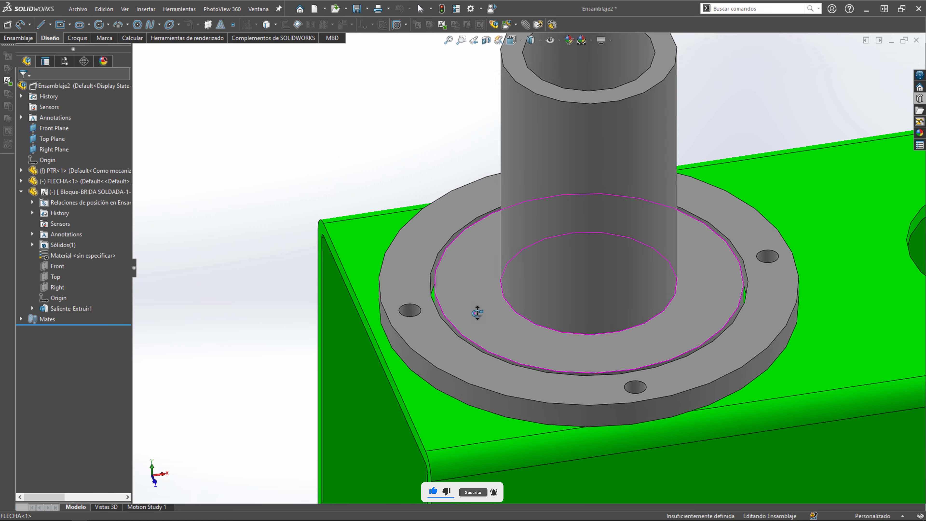
pyautogui.moveTo(475, 310)
pyautogui.mouseDown(button='middle')
pyautogui.moveTo(523, 301)
pyautogui.moveTo(495, 277)
pyautogui.moveTo(482, 284)
pyautogui.mouseUp(button='middle')
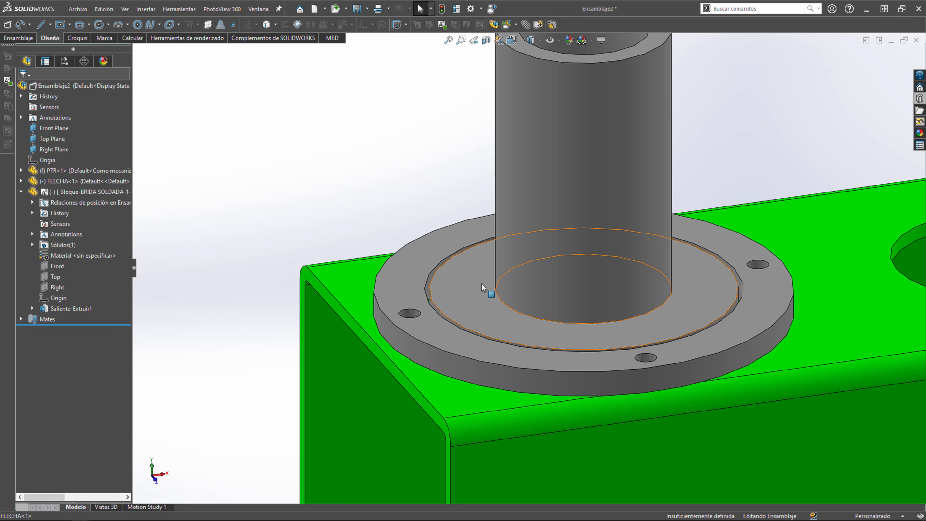
pyautogui.scroll(3, 482, 284)
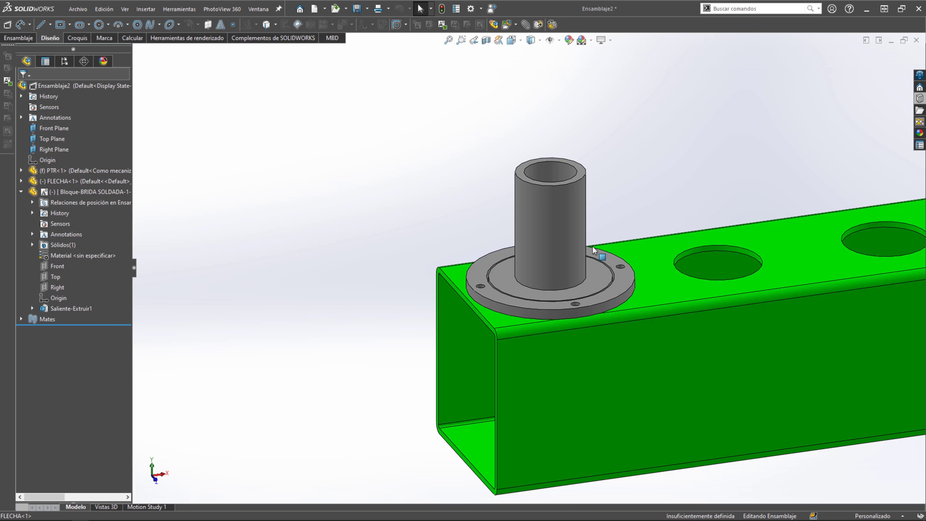
pyautogui.scroll(-2, 497, 242)
pyautogui.scroll(-1, 474, 229)
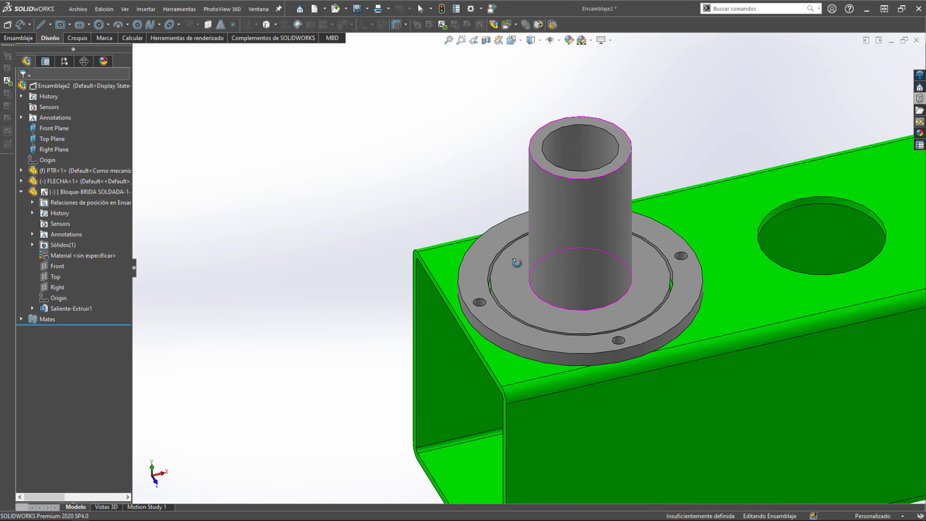
pyautogui.scroll(-1, 465, 224)
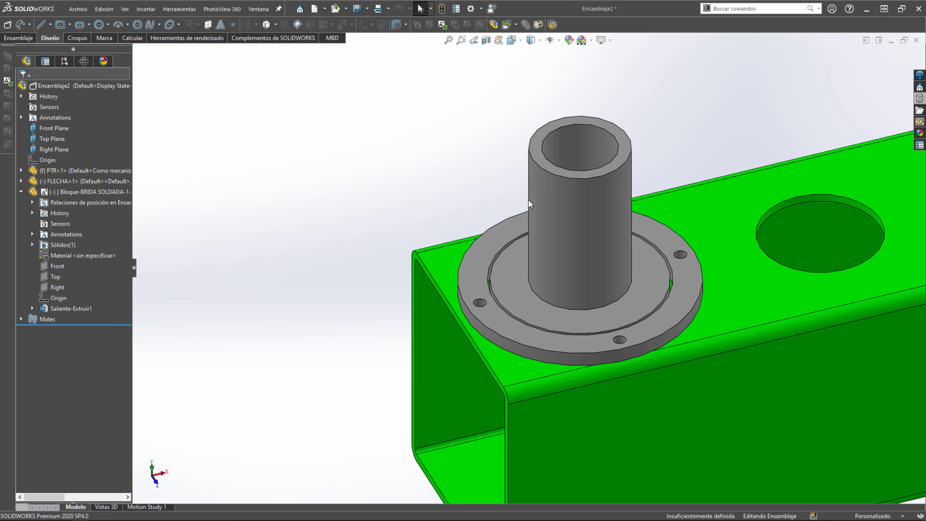
pyautogui.scroll(-2, 543, 233)
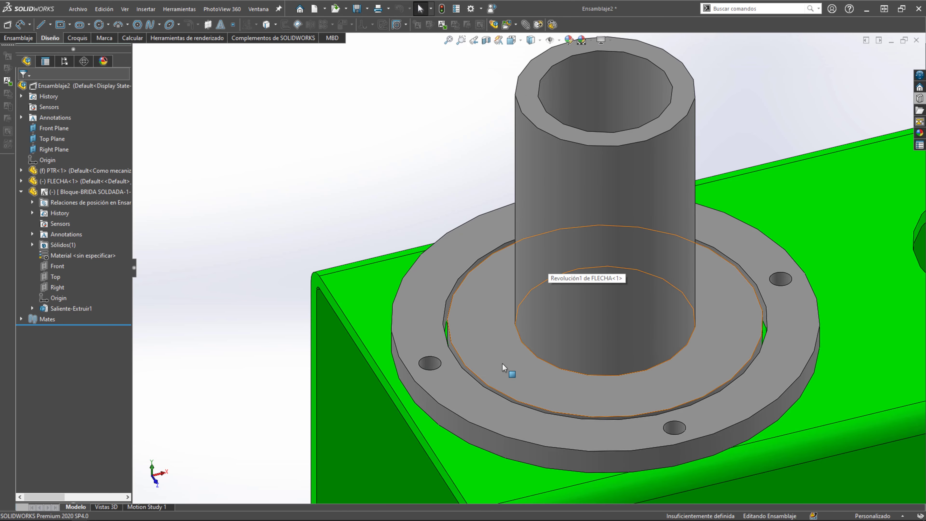
pyautogui.scroll(-2, 503, 361)
pyautogui.moveTo(508, 300)
pyautogui.mouseDown(button='middle')
pyautogui.moveTo(523, 310)
pyautogui.moveTo(473, 307)
pyautogui.mouseUp(button='middle')
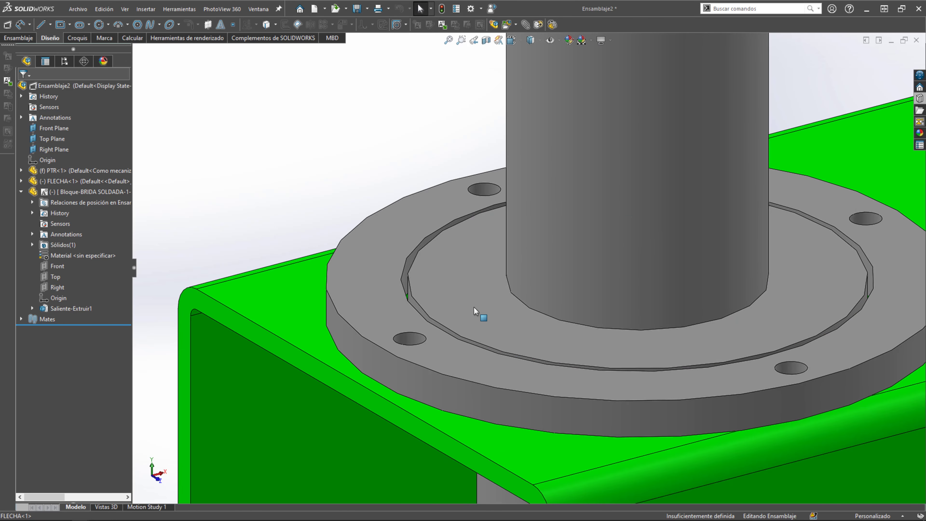
pyautogui.click(419, 309)
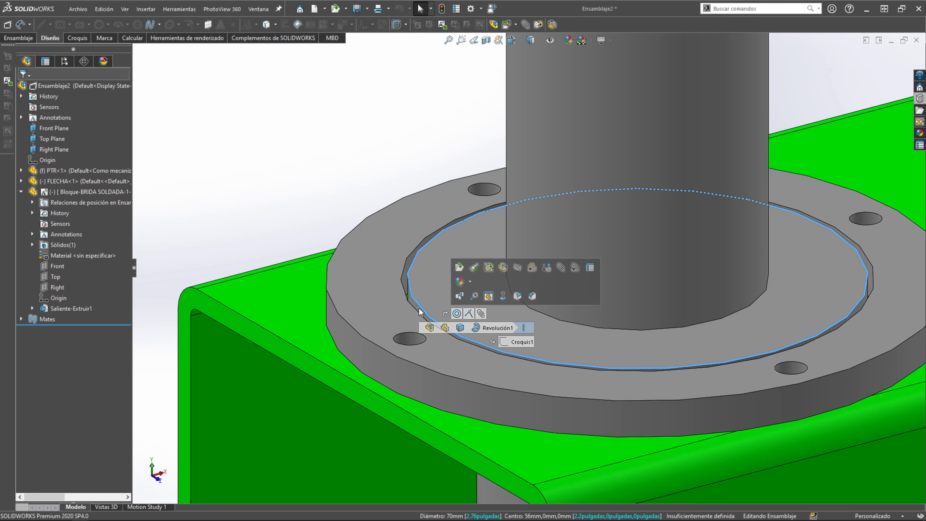
pyautogui.click(419, 308)
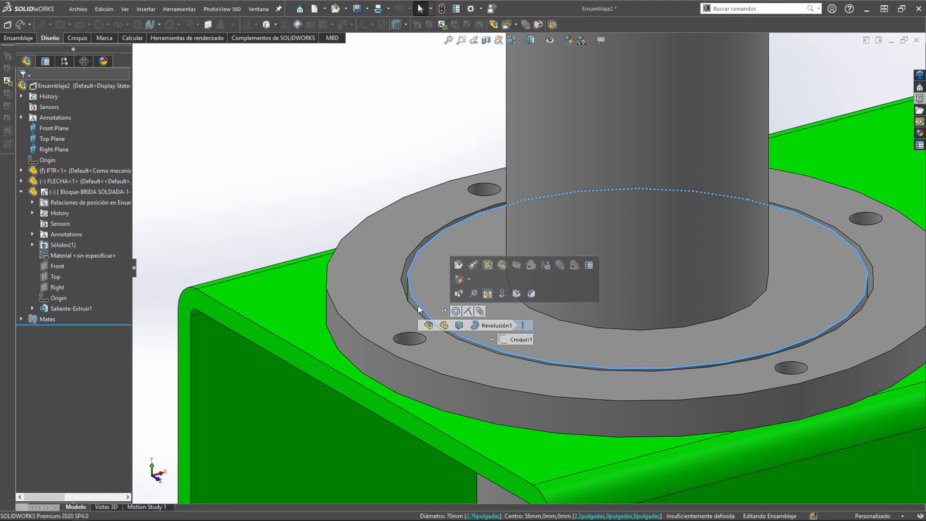
pyautogui.click(341, 176)
pyautogui.click(642, 174)
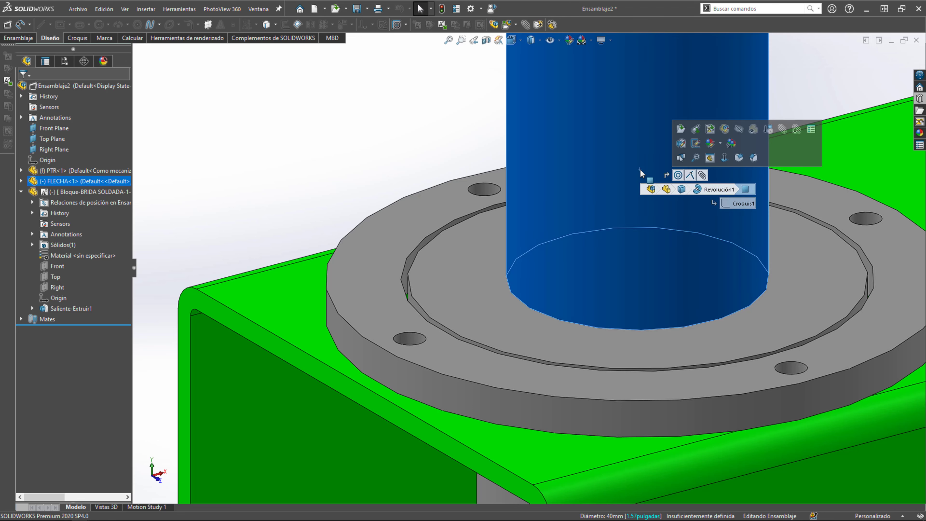
pyautogui.scroll(3, 642, 174)
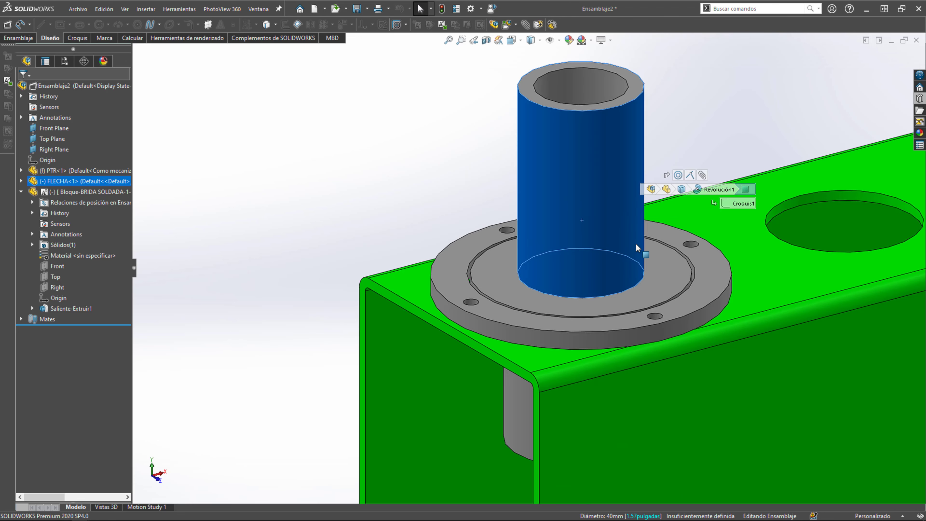
pyautogui.click(442, 311)
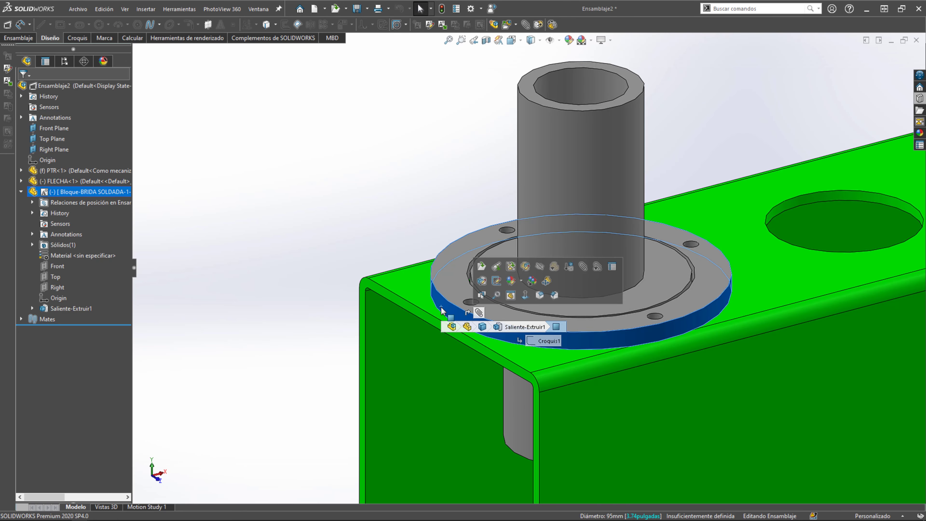
pyautogui.click(378, 186)
pyautogui.scroll(-5, 496, 244)
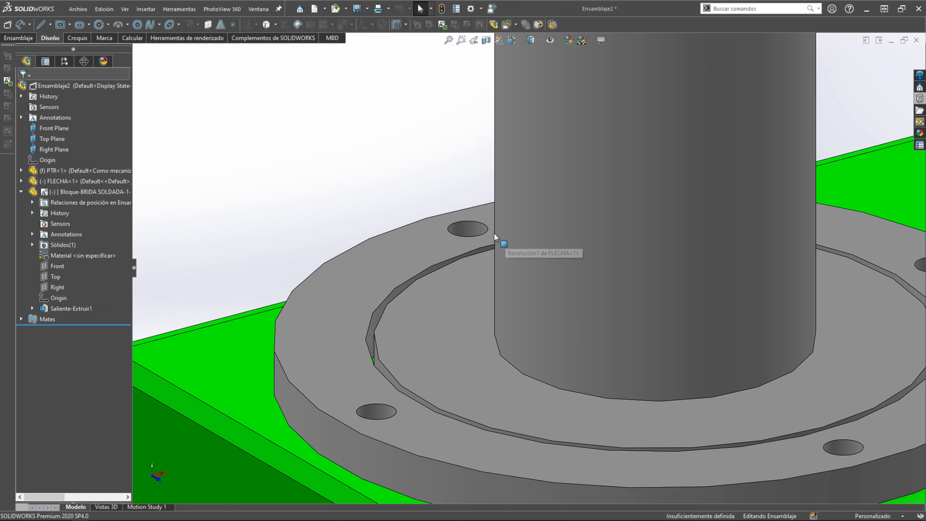
pyautogui.scroll(-3, 478, 236)
pyautogui.click(479, 236)
pyautogui.scroll(5, 478, 236)
pyautogui.scroll(5, 503, 255)
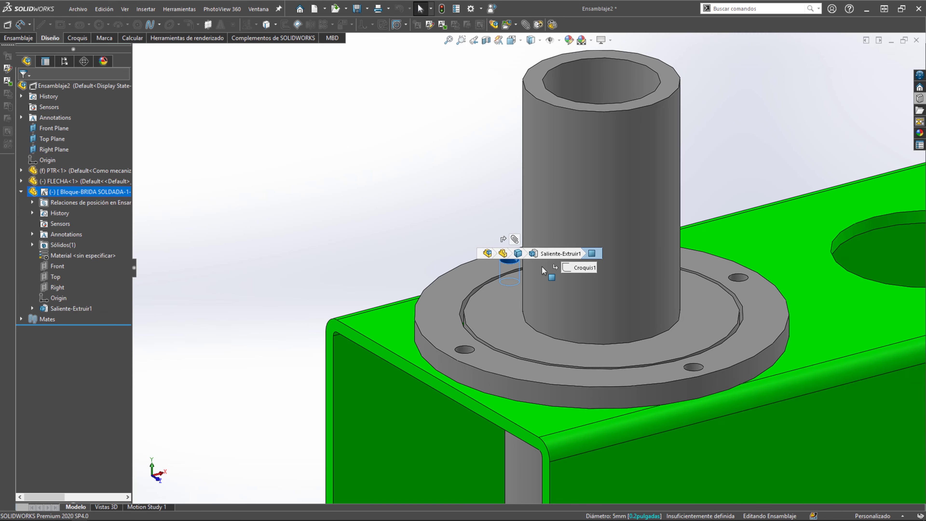
pyautogui.click(695, 371)
pyautogui.scroll(2, 694, 371)
pyautogui.scroll(3, 685, 376)
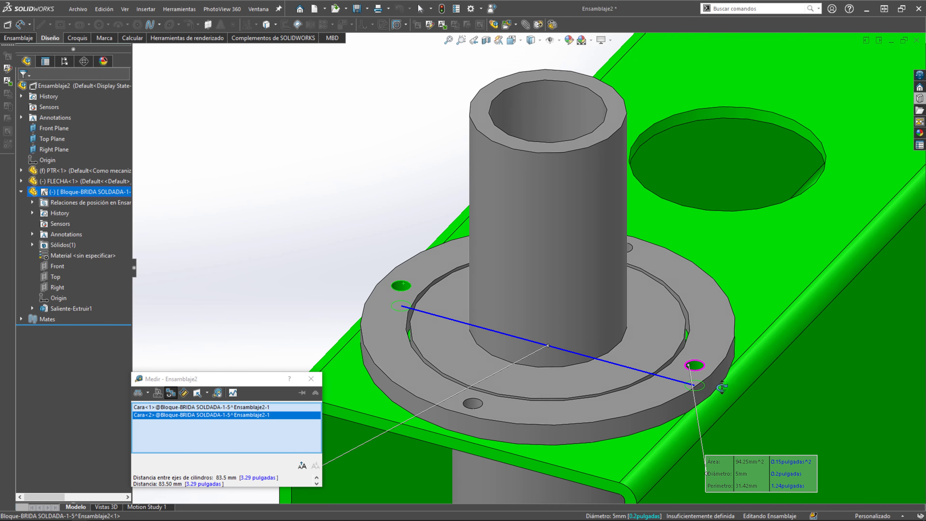
pyautogui.scroll(3, 606, 393)
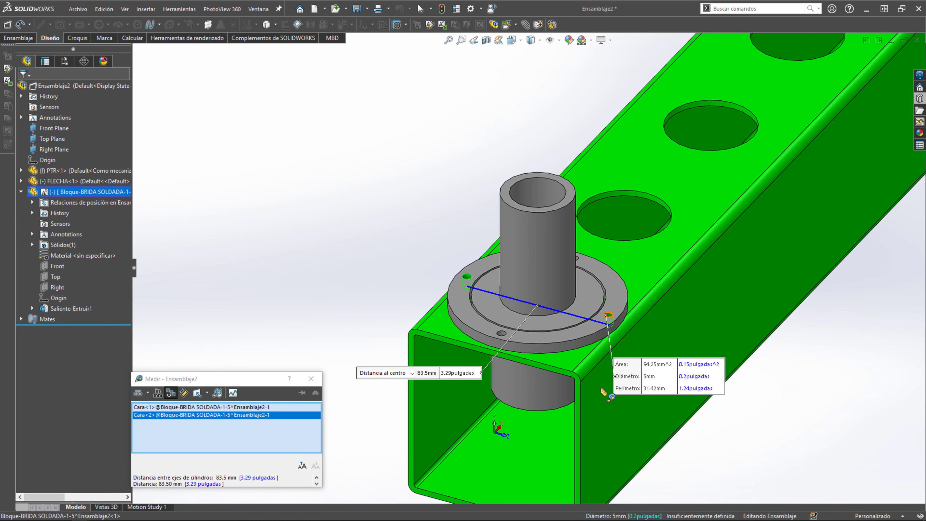
pyautogui.click(383, 246)
pyautogui.moveTo(383, 246); pyautogui.dragTo(438, 296, button='middle')
pyautogui.press('Escape')
pyautogui.scroll(-2, 440, 325)
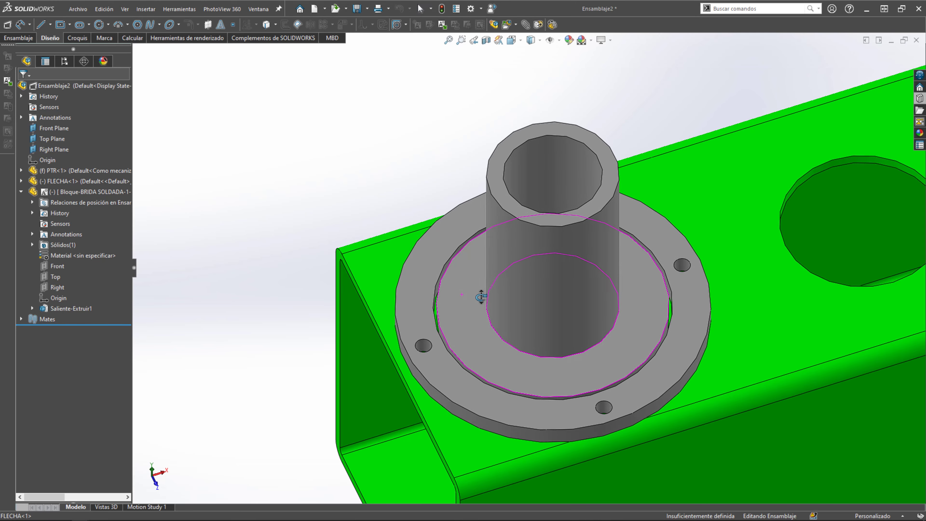
pyautogui.scroll(-3, 479, 296)
pyautogui.scroll(-3, 511, 212)
pyautogui.click(515, 120)
pyautogui.scroll(6, 516, 120)
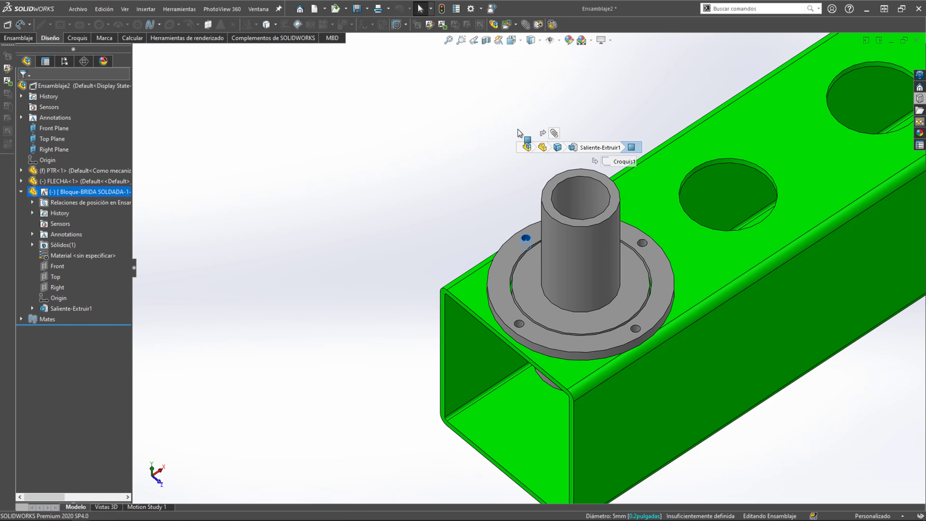
pyautogui.click(345, 125)
pyautogui.moveTo(580, 221)
pyautogui.mouseDown(button='middle')
pyautogui.moveTo(534, 213)
pyautogui.moveTo(552, 220)
pyautogui.mouseUp(button='middle')
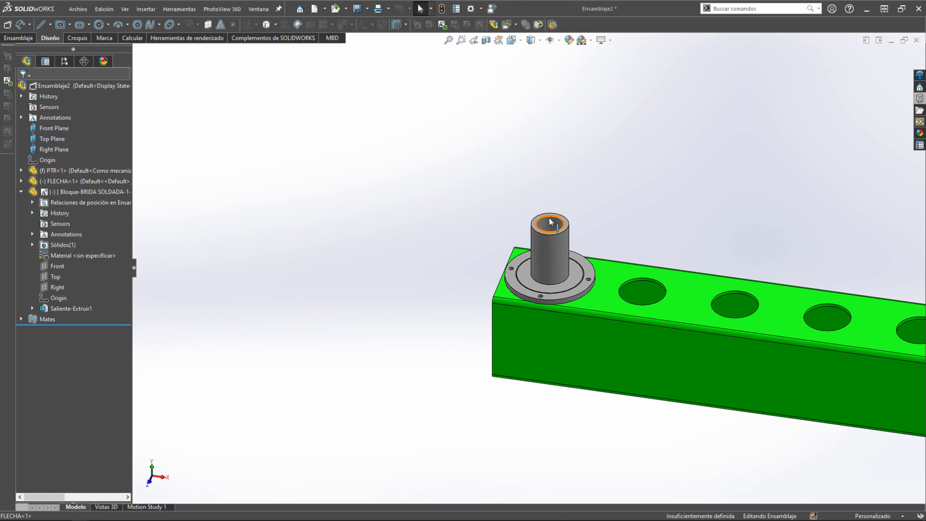
# - Create new part Pieza6, view the assembly isometrically, then return to Pieza6
pyautogui.hotkey('ctrl', 'n')
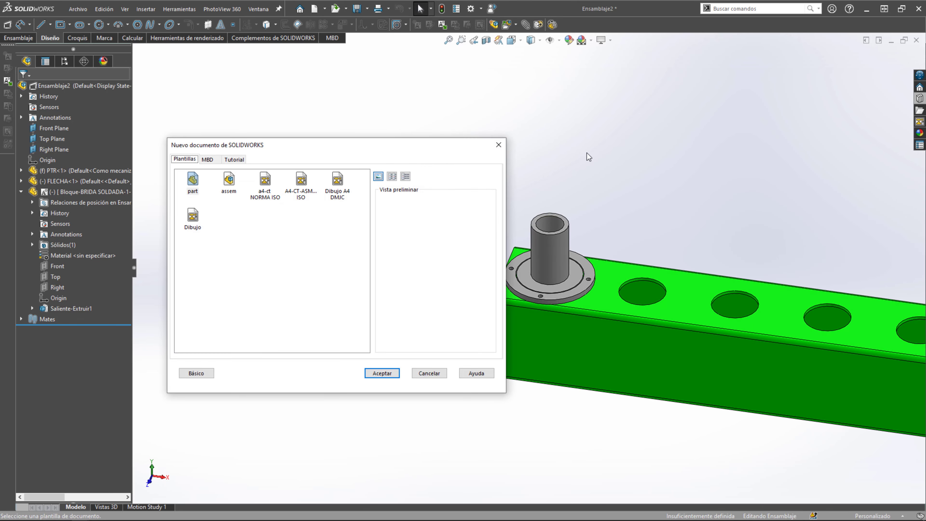
pyautogui.press('Return')
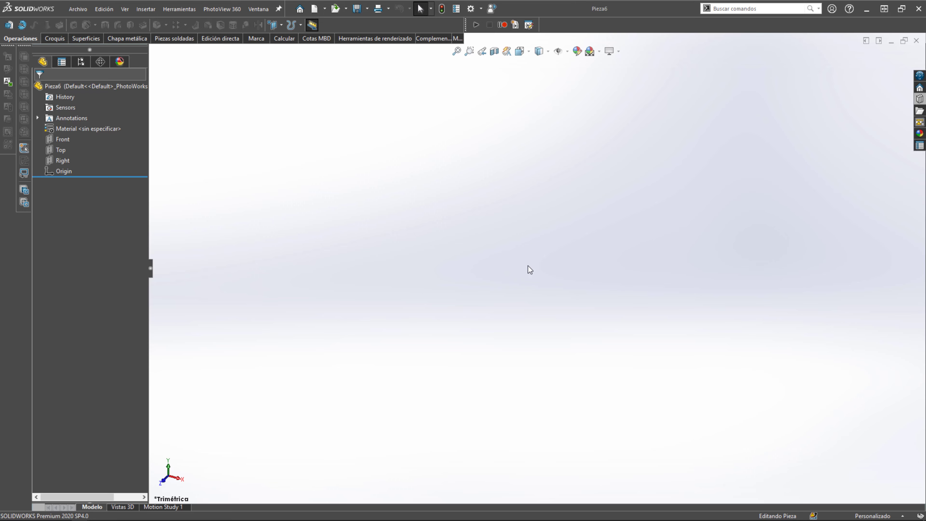
pyautogui.hotkey('ctrl', 'Tab')
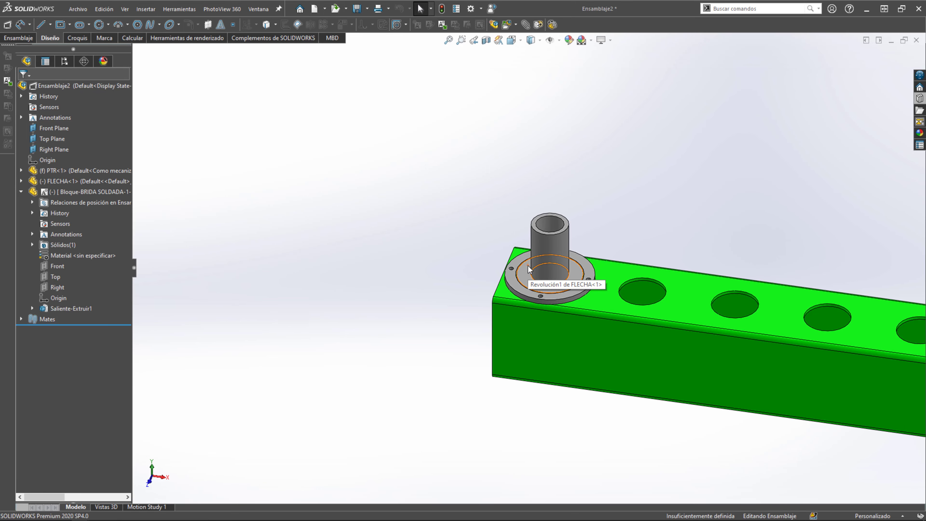
pyautogui.hotkey('ctrl', '7')
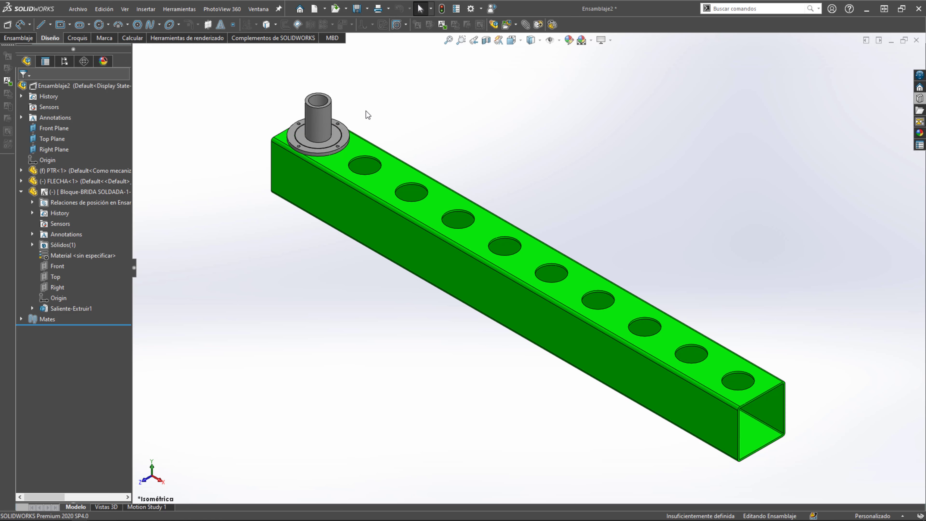
pyautogui.scroll(-5, 350, 132)
pyautogui.scroll(3, 458, 299)
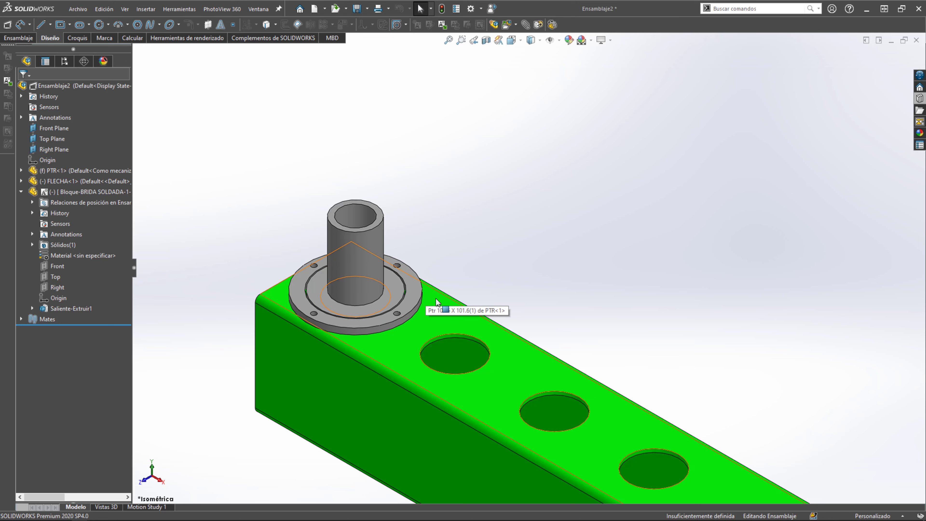
pyautogui.hotkey('ctrl', 'Tab')
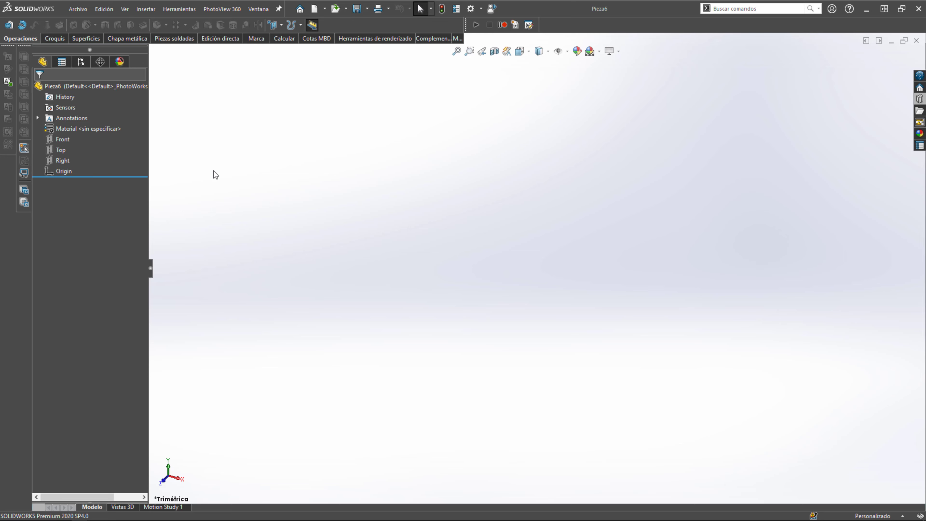
# - Start a sketch on the Top plane of Pieza6
pyautogui.click(61, 150)
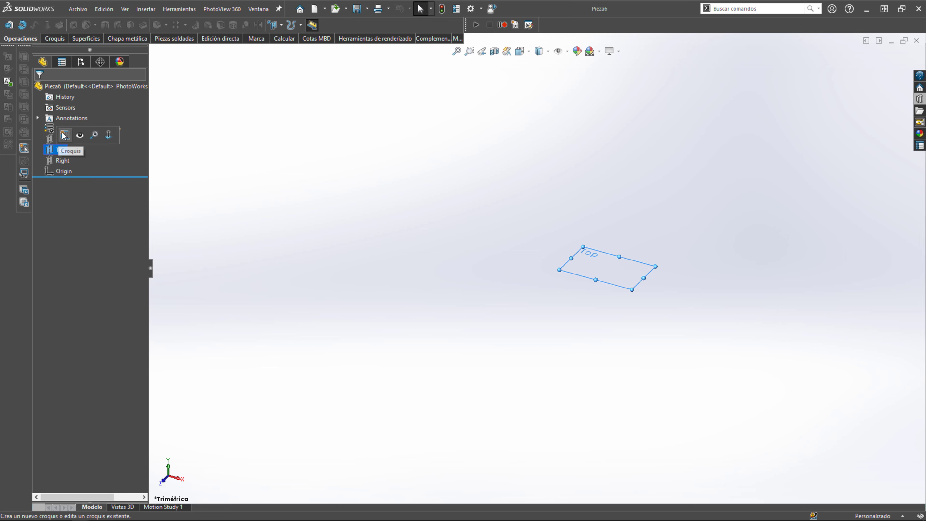
pyautogui.click(65, 133)
pyautogui.scroll(-2, 731, 259)
pyautogui.scroll(-3, 349, 171)
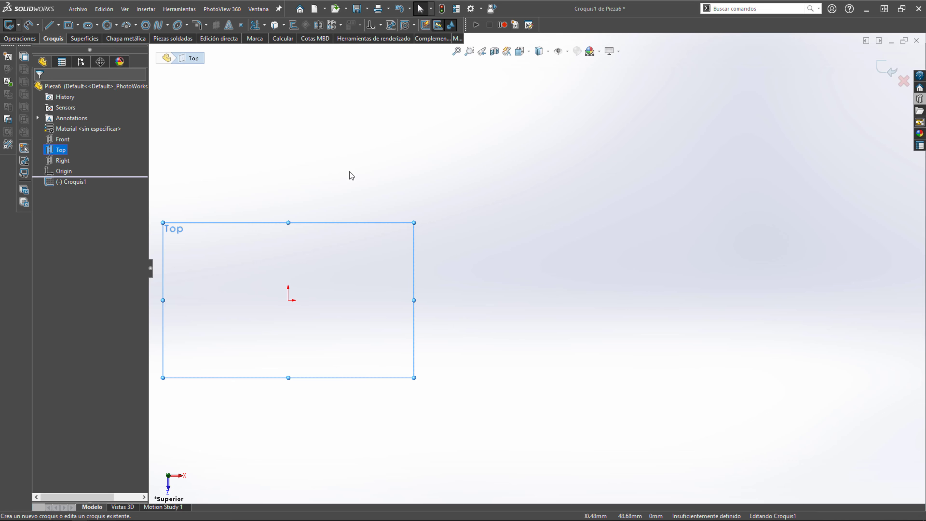
pyautogui.scroll(2, 327, 153)
# - Draw Ø50 and Ø95 circles centred on the origin
pyautogui.click(107, 25)
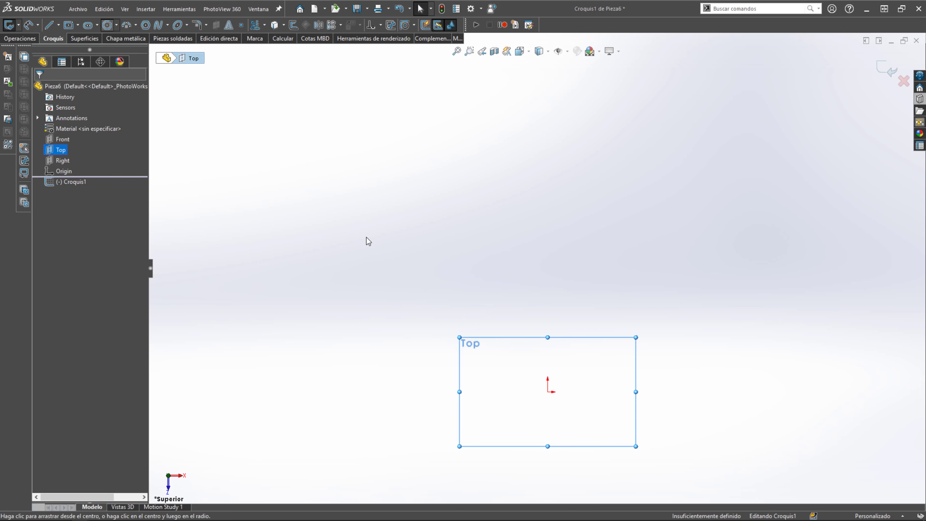
pyautogui.click(547, 391)
pyautogui.write('5')
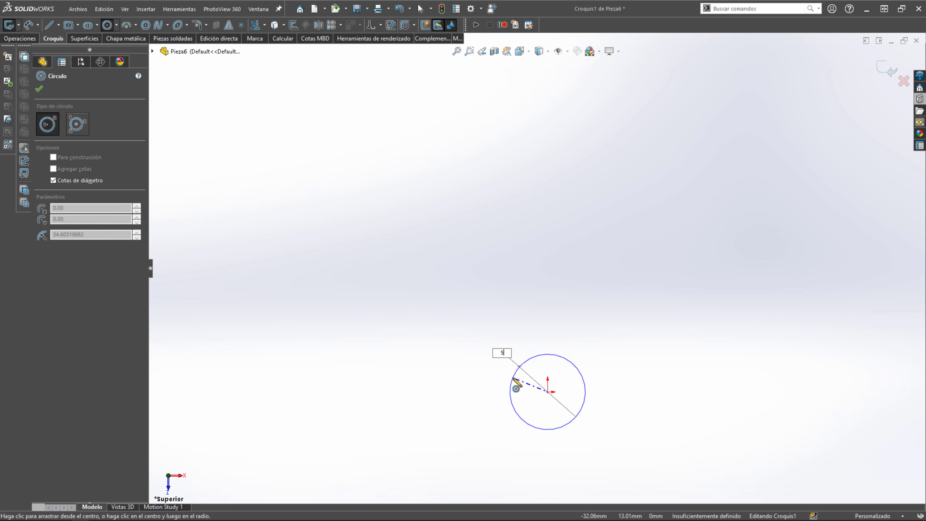
pyautogui.write('0')
pyautogui.press('Return')
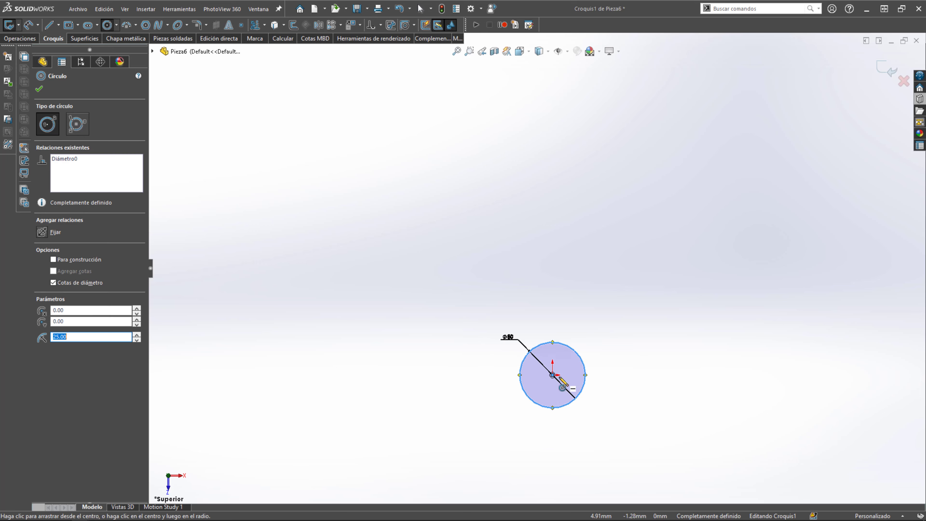
pyautogui.click(552, 374)
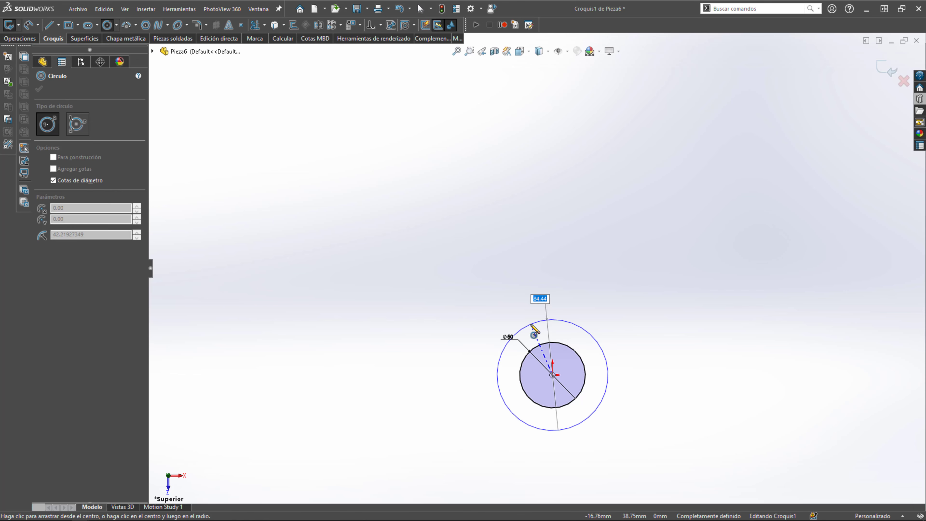
pyautogui.press('Return')
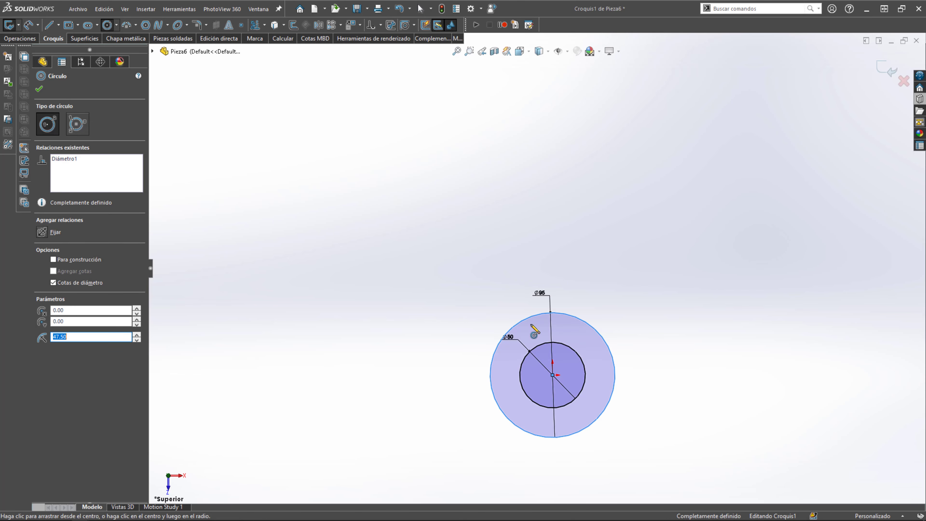
pyautogui.scroll(-3, 534, 327)
pyautogui.scroll(-2, 510, 328)
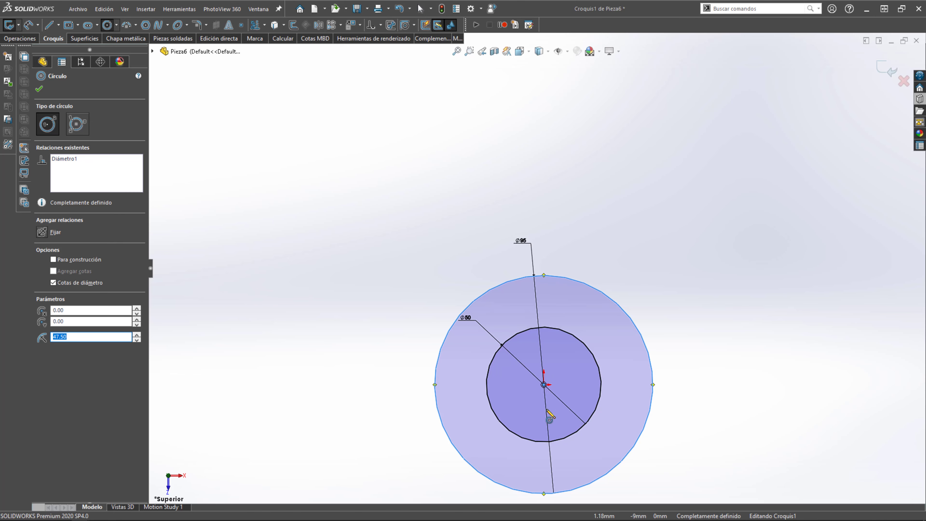
# - Add a Ø83.50 construction bolt circle at the origin
pyautogui.click(543, 384)
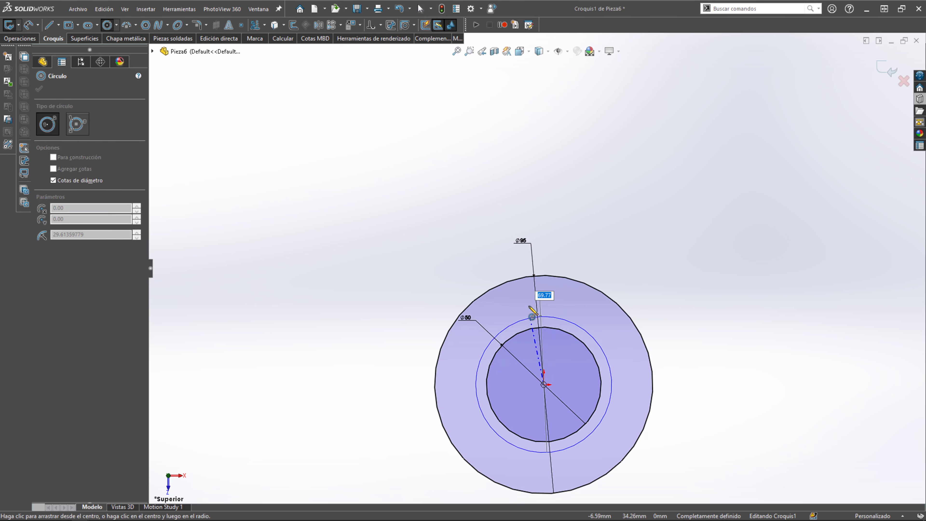
pyautogui.write('5')
pyautogui.press('Return')
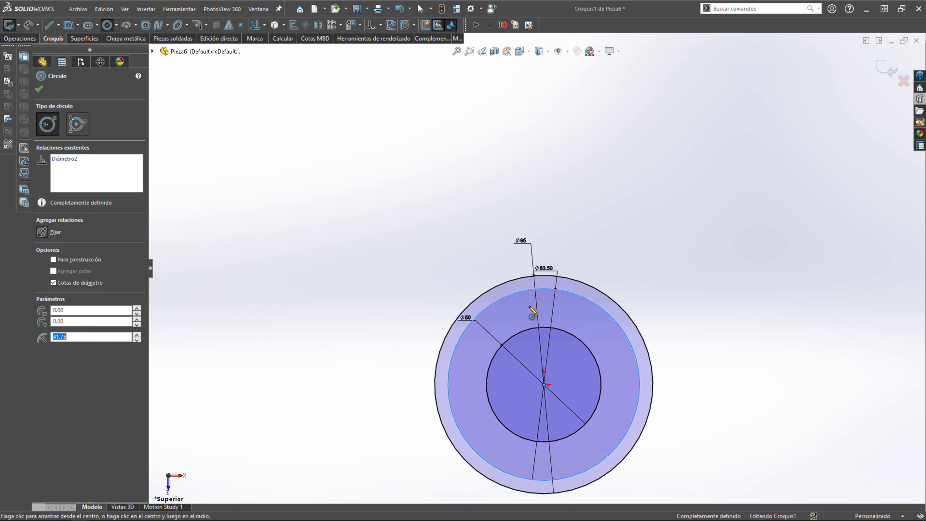
pyautogui.click(90, 261)
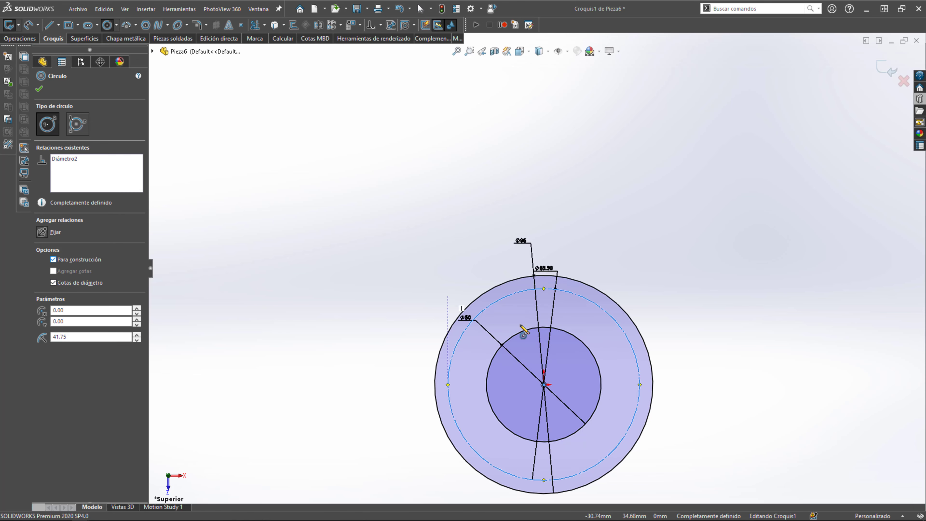
pyautogui.press('Escape')
# - Draw a Ø6.50 bolt hole centred on the construction circle
pyautogui.click(107, 26)
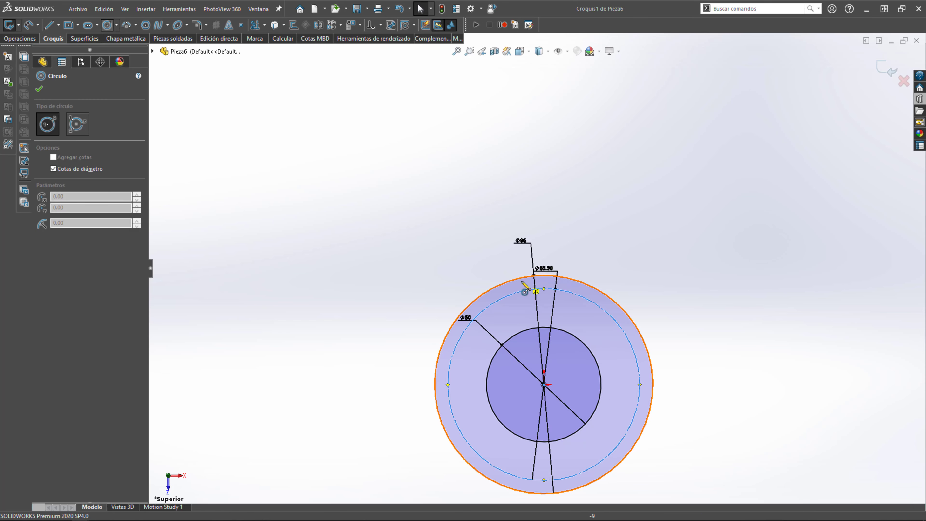
pyautogui.click(543, 289)
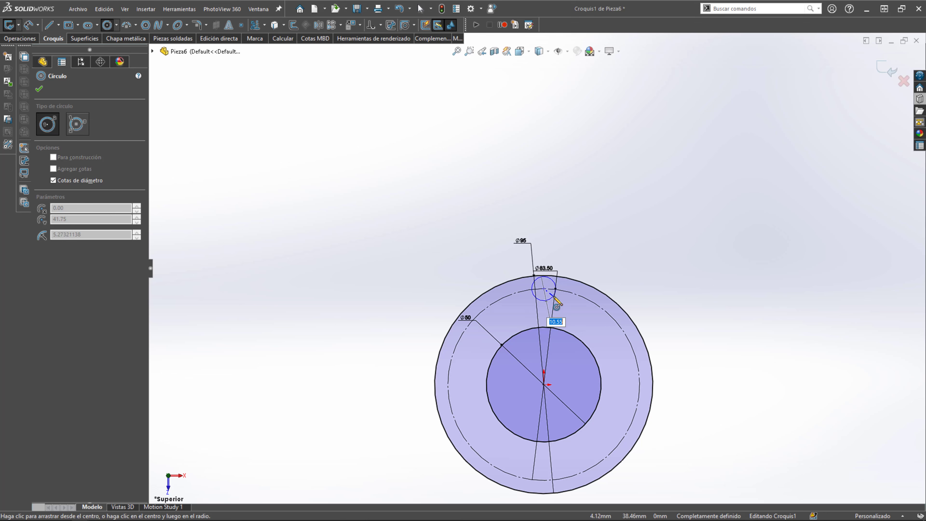
pyautogui.press('Return')
pyautogui.scroll(-3, 554, 300)
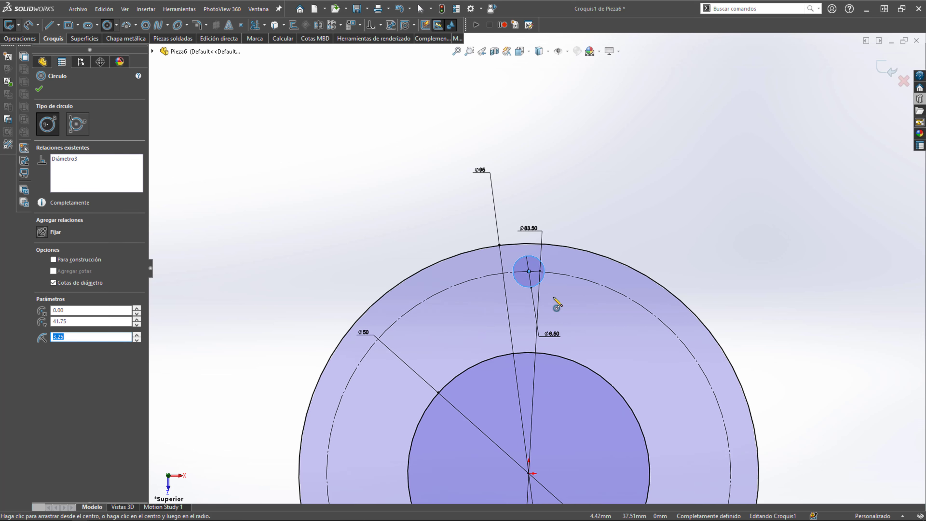
pyautogui.scroll(2, 553, 302)
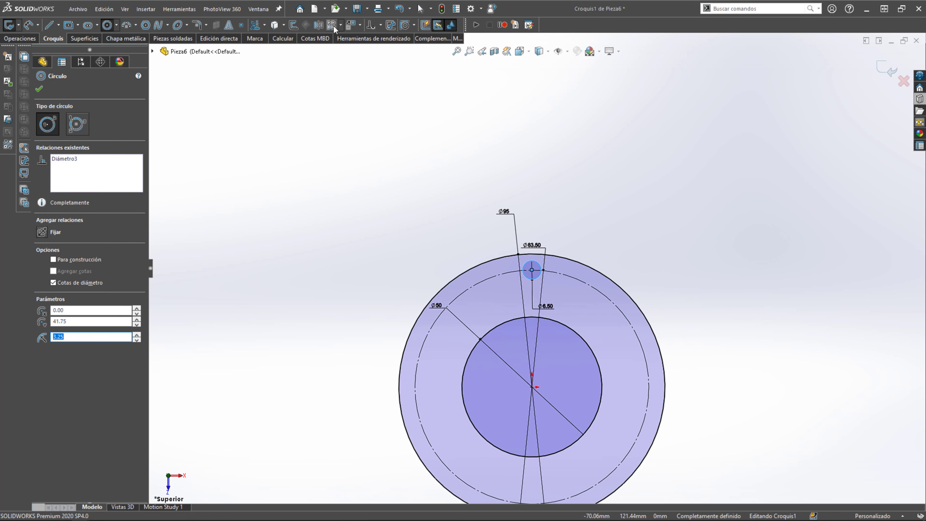
# - Pattern the hole circularly into 4 instances over 360°
pyautogui.click(340, 26)
pyautogui.click(348, 47)
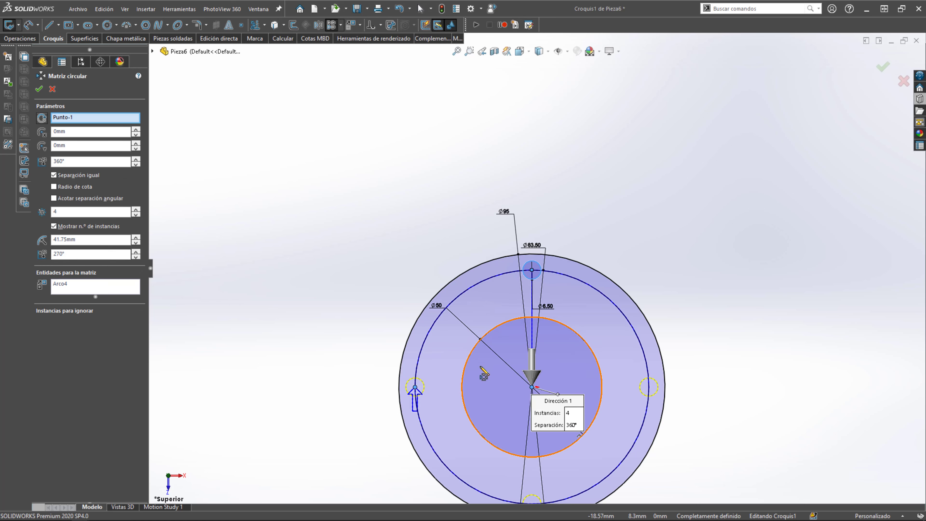
pyautogui.scroll(1, 536, 272)
pyautogui.click(39, 89)
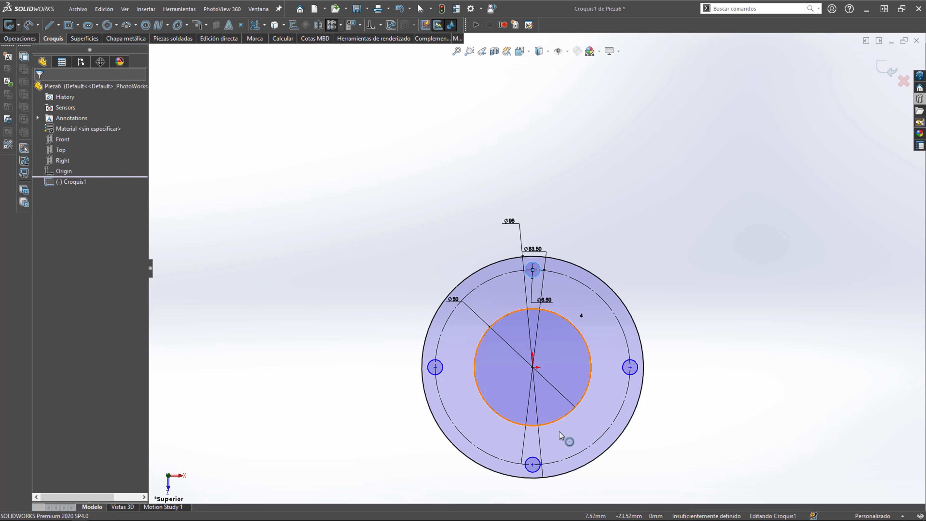
pyautogui.scroll(-2, 547, 471)
# - Fix the pattern point so the sketch is fully defined
pyautogui.click(529, 453)
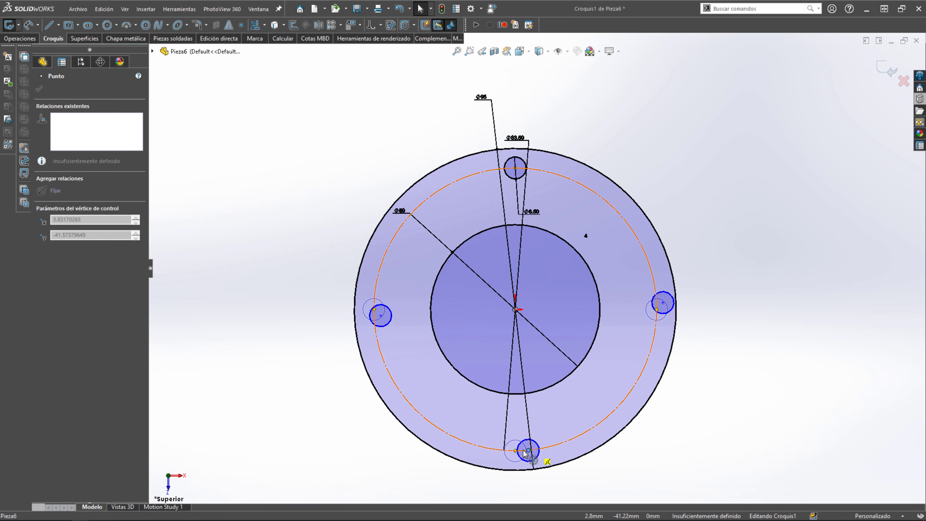
pyautogui.keyDown('ctrl'); pyautogui.click(515, 310); pyautogui.keyUp('ctrl')
pyautogui.click(698, 224)
pyautogui.scroll(3, 678, 224)
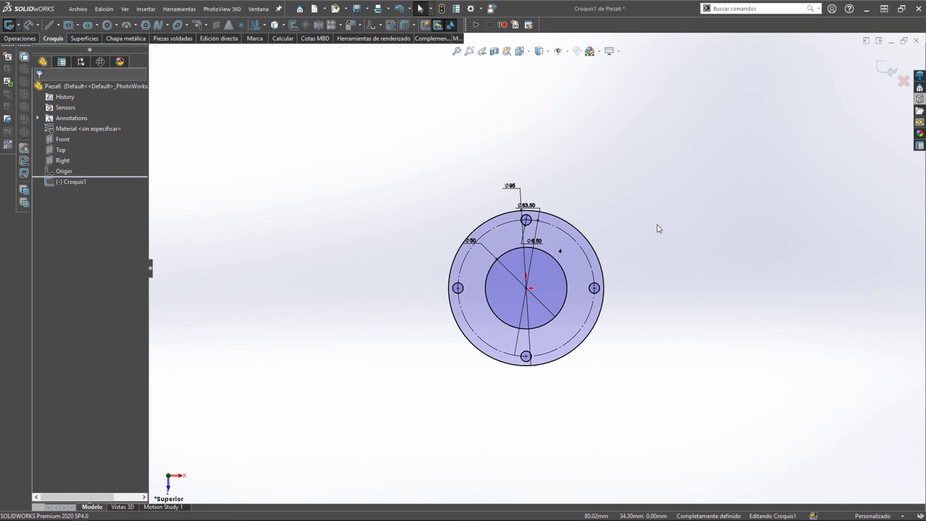
pyautogui.scroll(-2, 594, 245)
pyautogui.moveTo(594, 245)
pyautogui.mouseDown(button='middle')
pyautogui.moveTo(520, 195)
pyautogui.moveTo(567, 193)
pyautogui.mouseUp(button='middle')
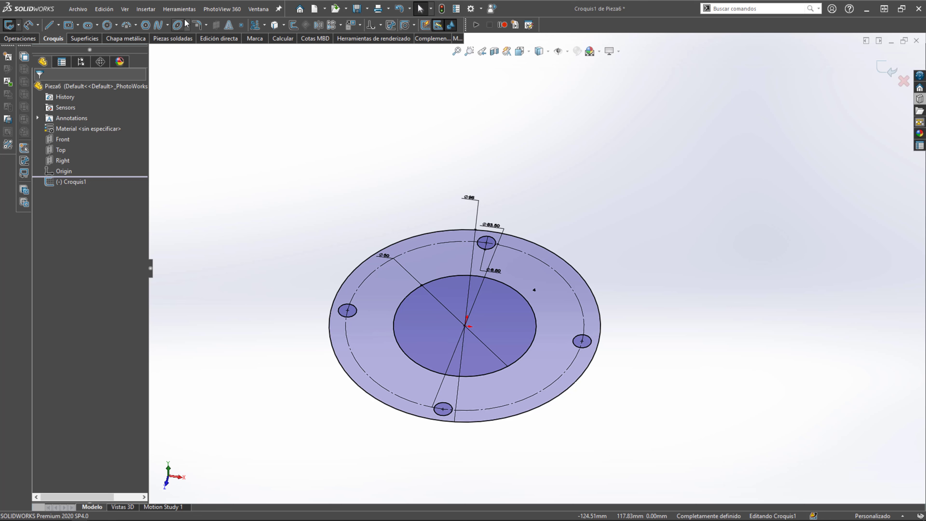
# - Make all the sketch entities into block Bloque1-1
pyautogui.click(179, 8)
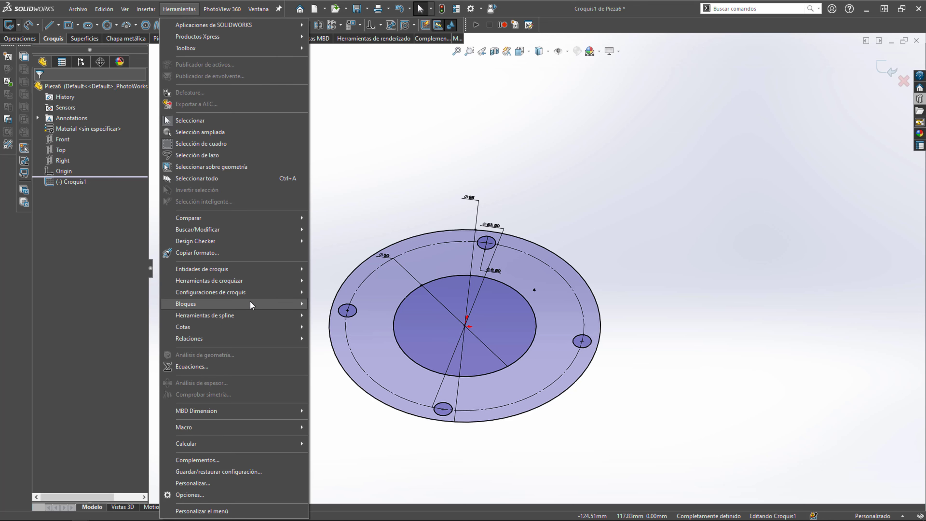
pyautogui.moveTo(217, 303)
pyautogui.click(341, 305)
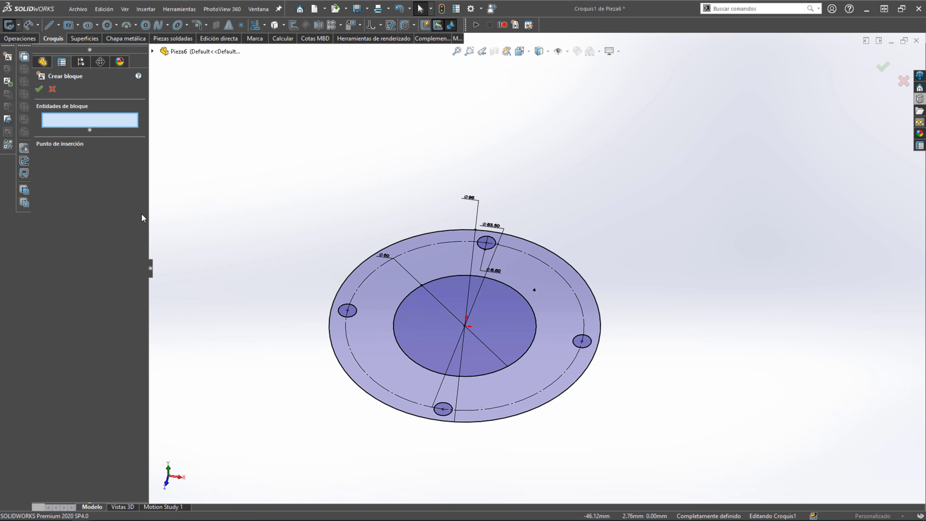
pyautogui.moveTo(241, 100); pyautogui.dragTo(639, 455)
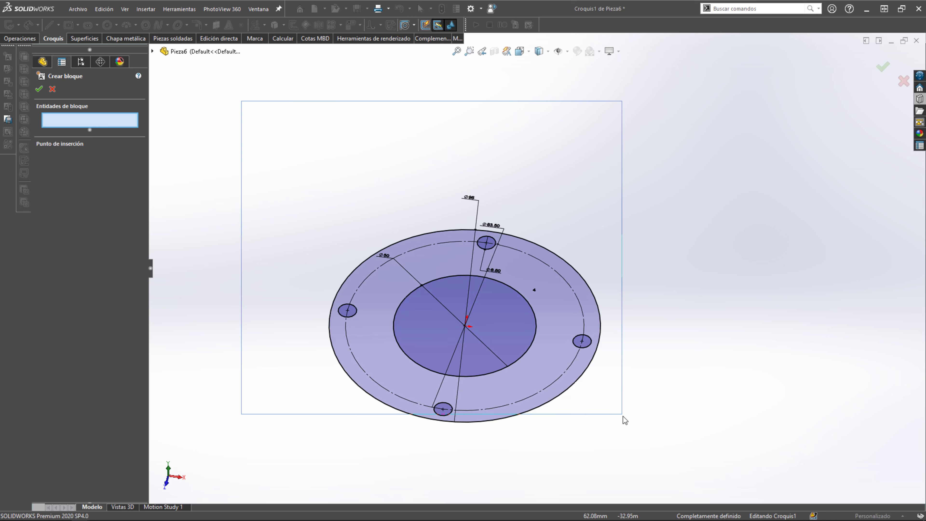
pyautogui.click(40, 89)
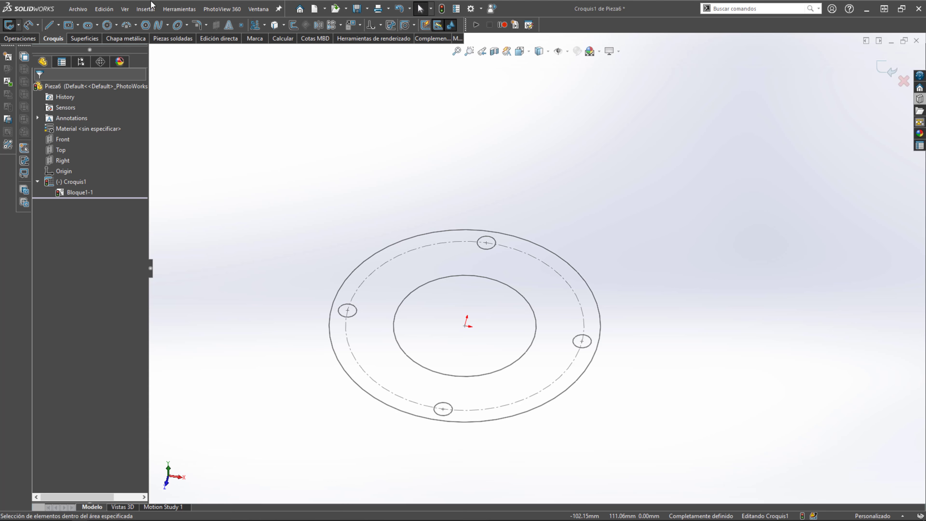
# - Save the block over TAPA BRIDA.SLDBLK in the BLOQUES folder, replacing it
pyautogui.click(179, 9)
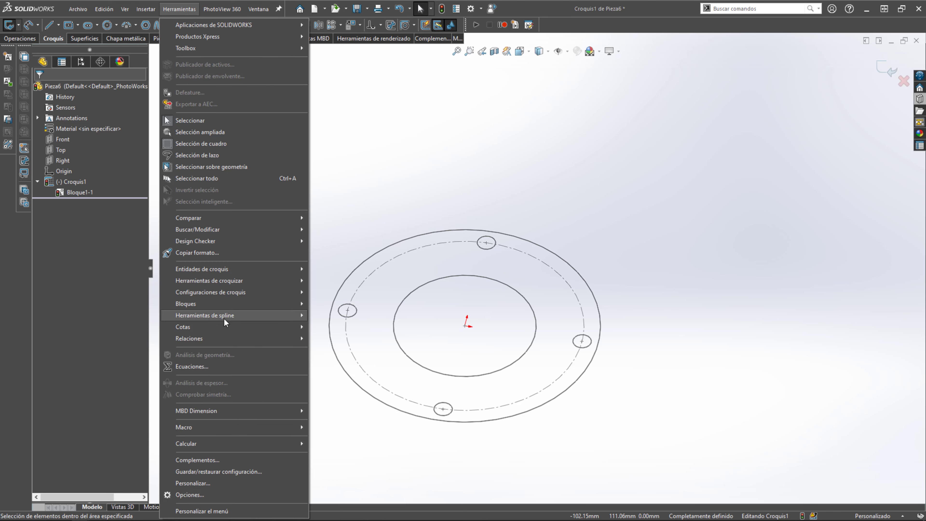
pyautogui.click(357, 358)
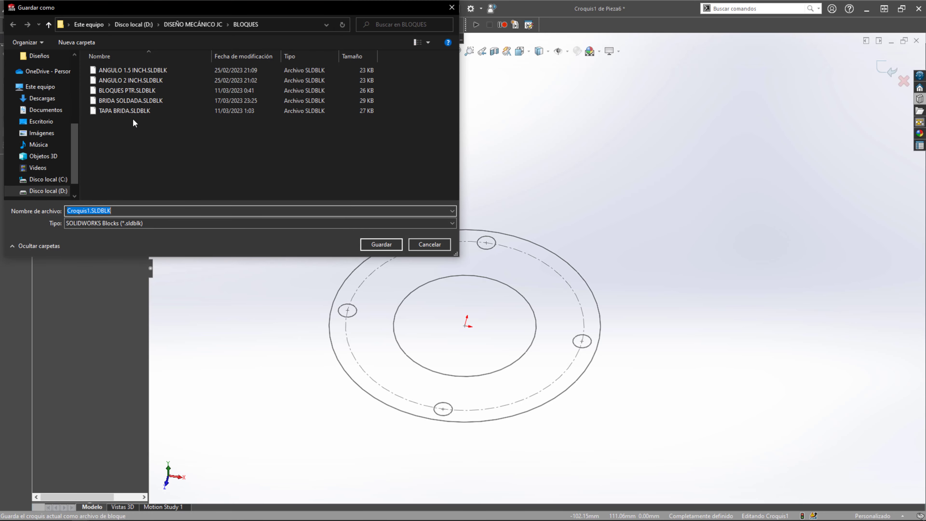
pyautogui.click(125, 110)
pyautogui.click(381, 244)
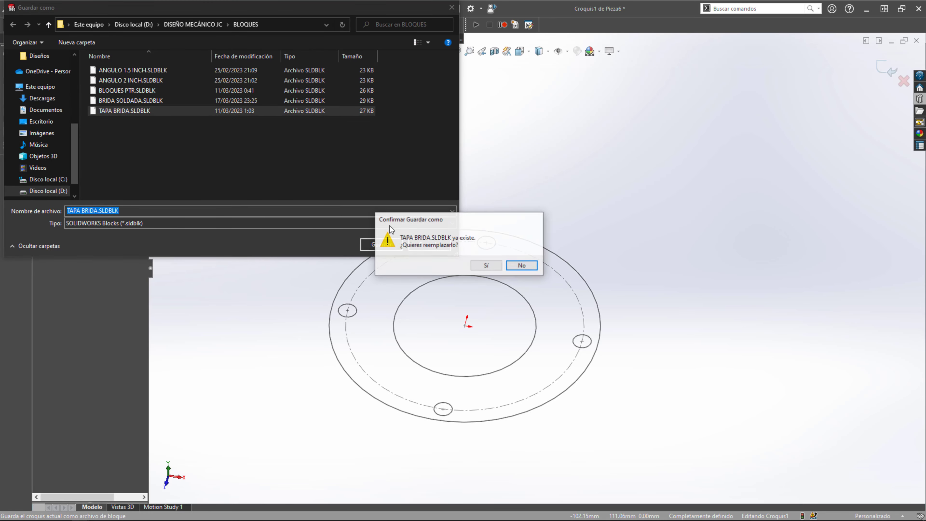
pyautogui.click(486, 265)
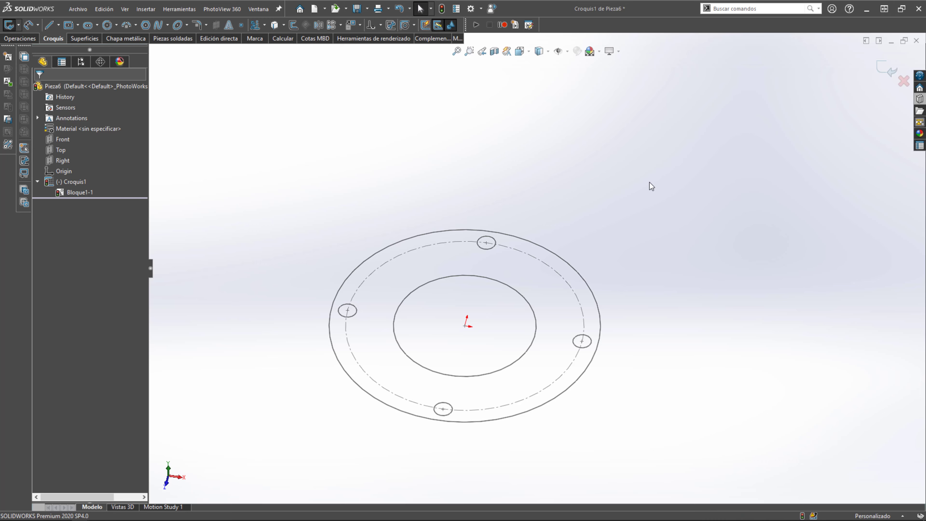
# - Close the sketch part without saving its changes
pyautogui.scroll(3, 652, 186)
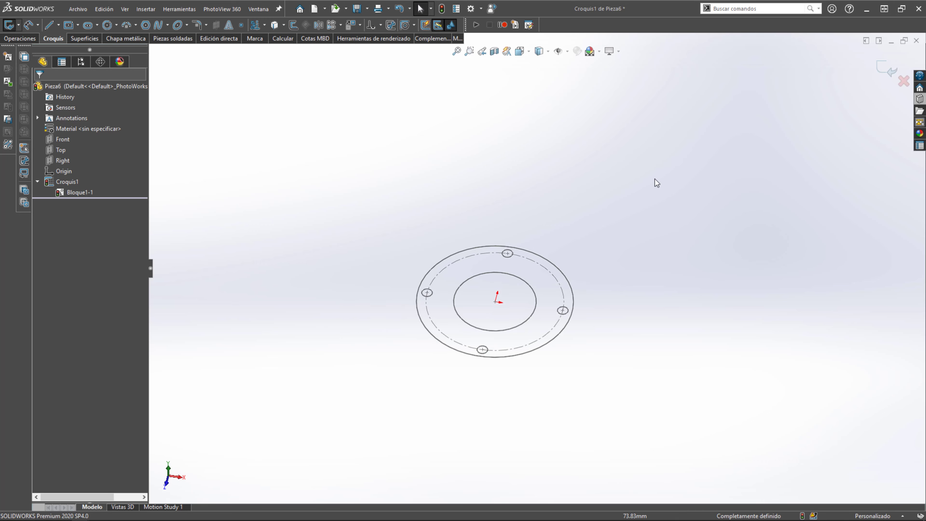
pyautogui.click(916, 41)
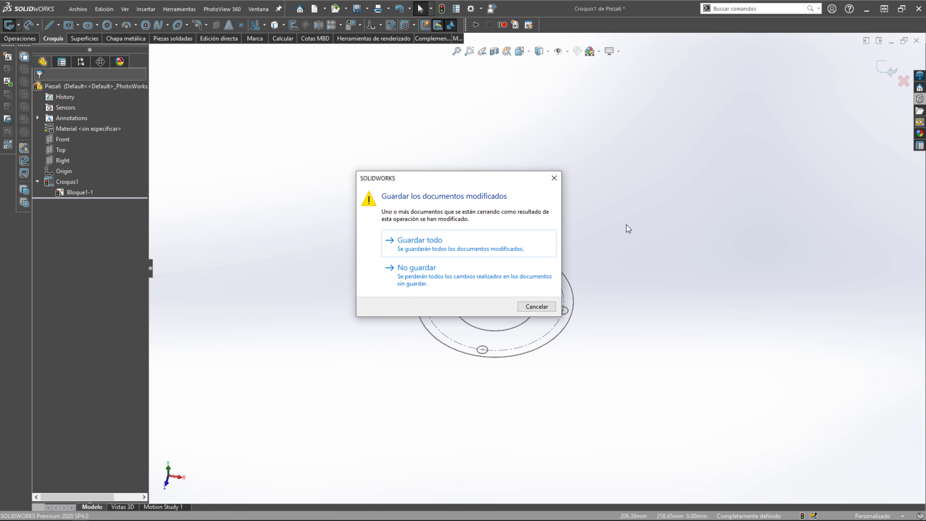
pyautogui.click(441, 274)
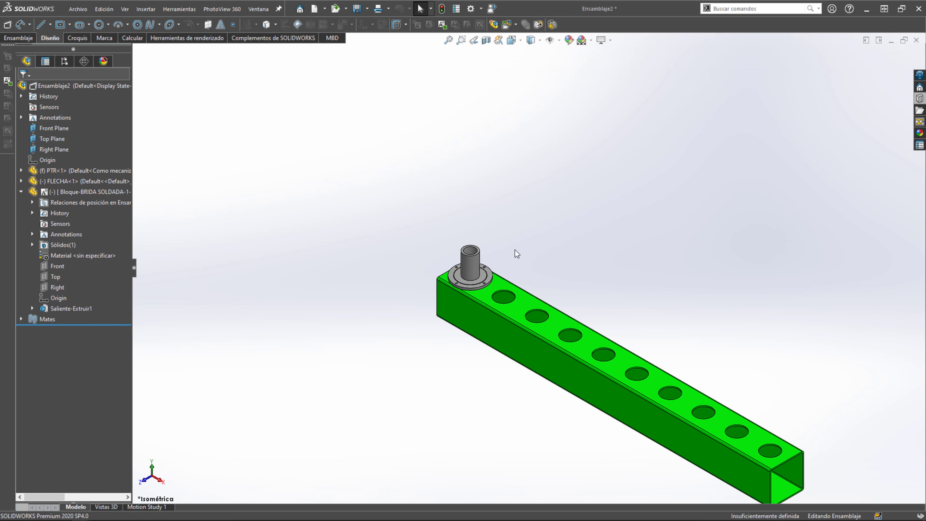
# - Start a layout sketch on the welded flange's flat ring face around the tube
pyautogui.click(919, 100)
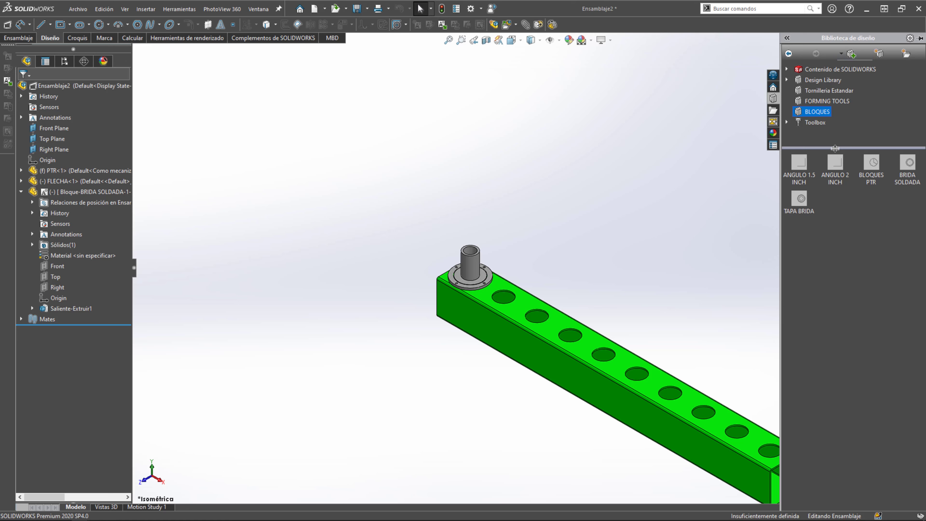
pyautogui.scroll(-2, 511, 262)
pyautogui.scroll(-2, 556, 248)
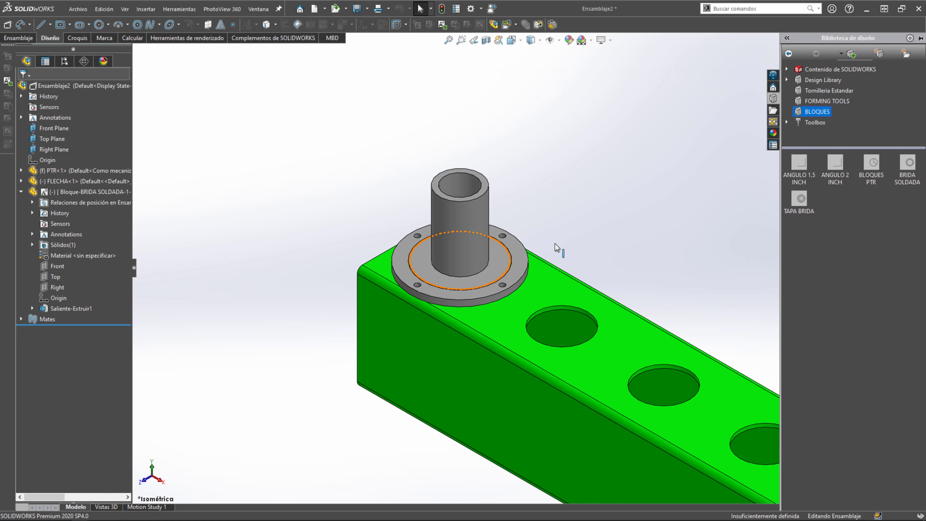
pyautogui.scroll(-2, 558, 235)
pyautogui.moveTo(511, 260); pyautogui.dragTo(353, 215, button='middle')
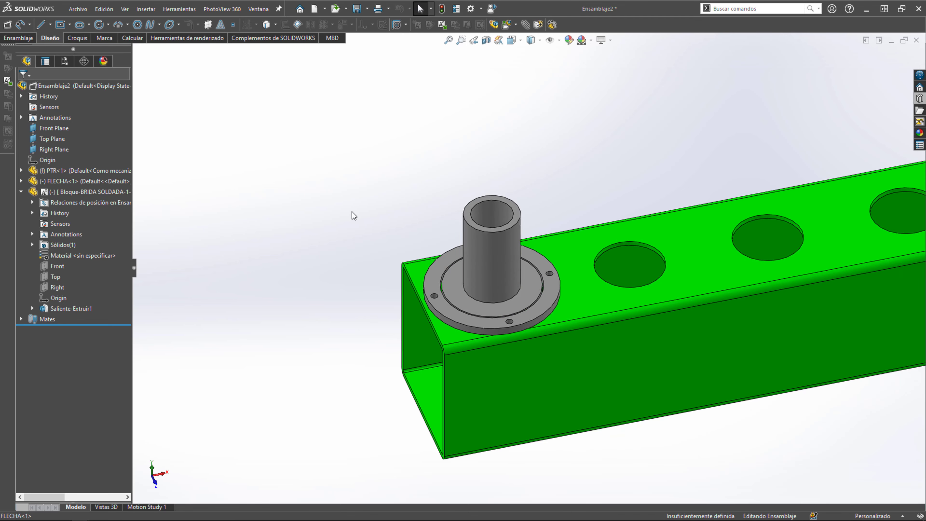
pyautogui.click(459, 284)
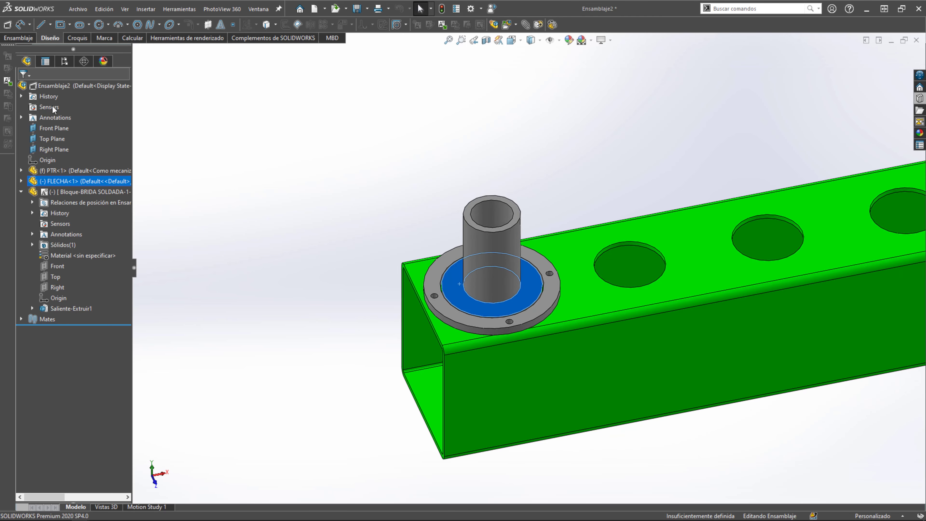
pyautogui.click(8, 26)
pyautogui.moveTo(485, 183)
pyautogui.mouseDown(button='middle')
pyautogui.moveTo(450, 169)
pyautogui.moveTo(699, 143)
pyautogui.mouseUp(button='middle')
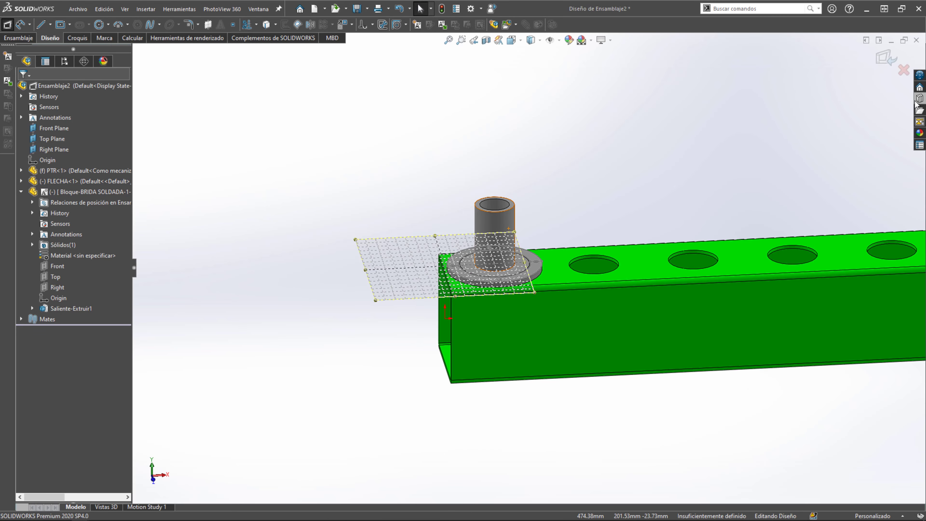
# - Insert the TAPA BRIDA block from the Design Library, centred on the welded flange
pyautogui.click(915, 103)
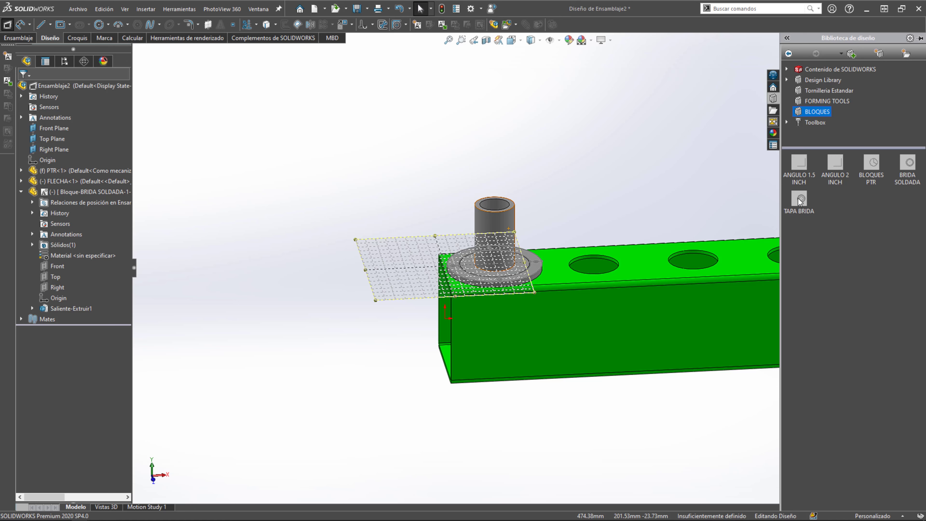
pyautogui.moveTo(804, 202); pyautogui.dragTo(598, 243)
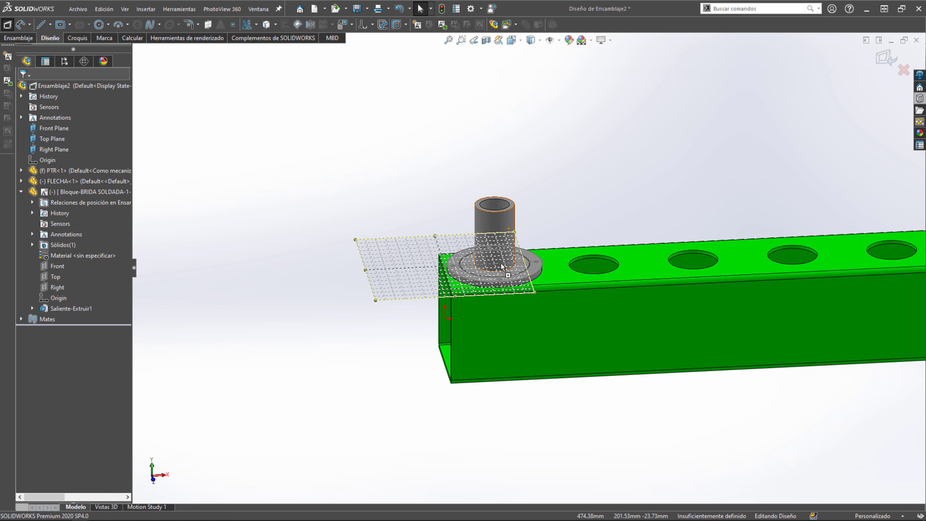
pyautogui.moveTo(501, 242); pyautogui.dragTo(501, 242)
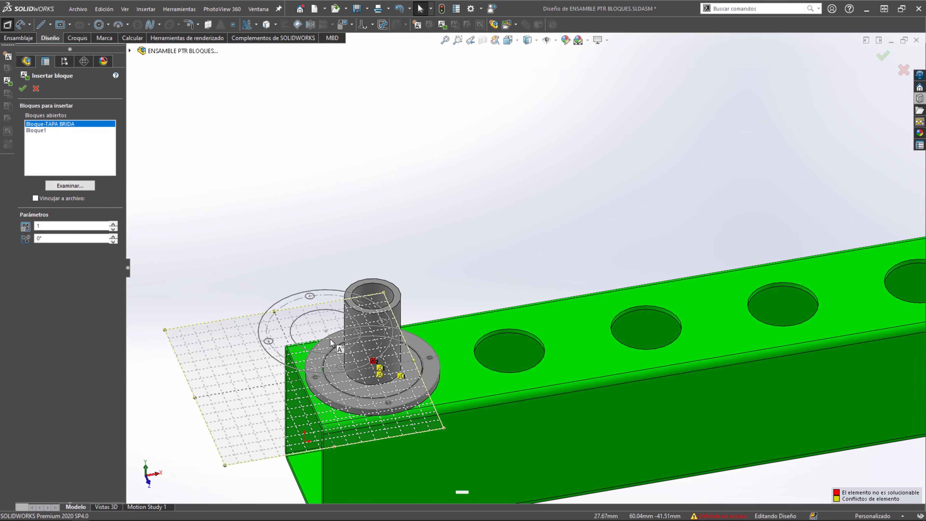
pyautogui.scroll(-3, 415, 352)
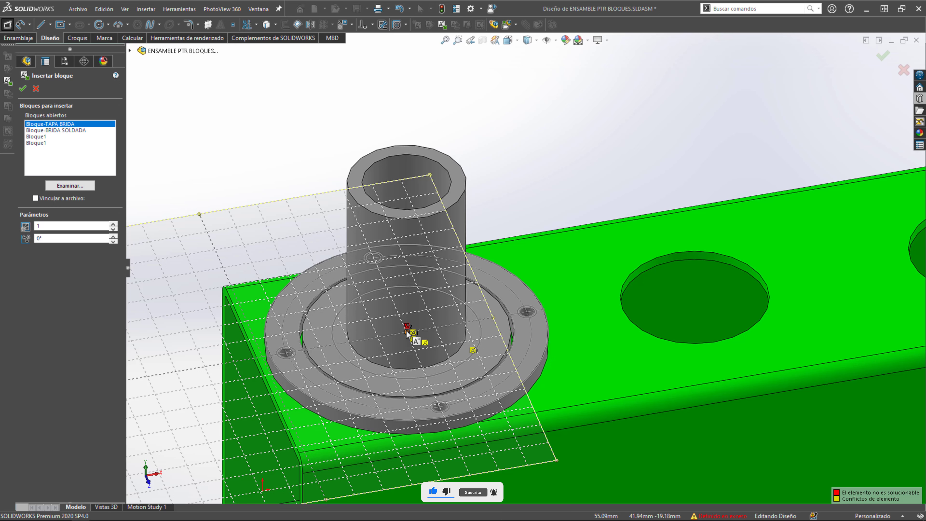
pyautogui.click(407, 333)
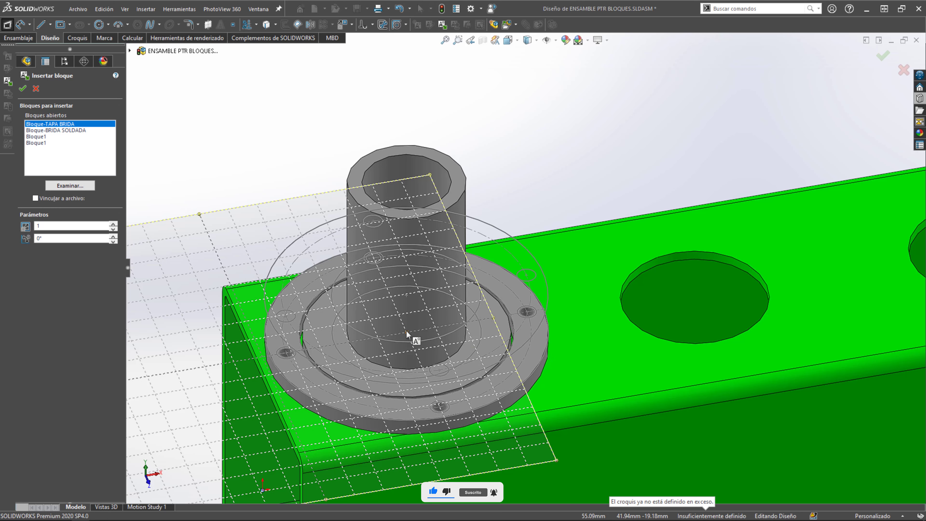
pyautogui.click(23, 90)
pyautogui.moveTo(328, 255)
pyautogui.mouseDown(button='middle')
pyautogui.moveTo(358, 272)
pyautogui.moveTo(354, 244)
pyautogui.moveTo(396, 227)
pyautogui.moveTo(397, 263)
pyautogui.mouseUp(button='middle')
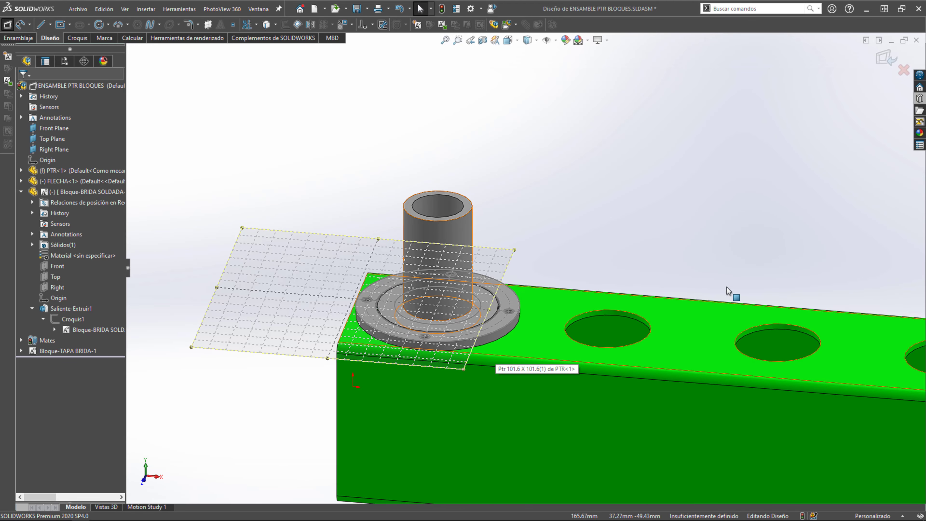
pyautogui.click(214, 291)
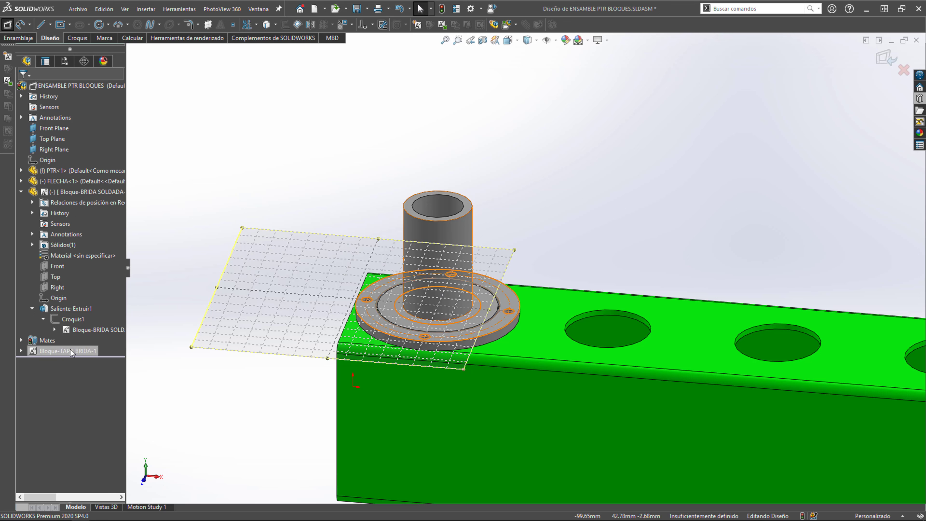
# - Expand Bloque-TAPA BRIDA-1 and turn on View Sketches
pyautogui.click(84, 202)
pyautogui.click(889, 60)
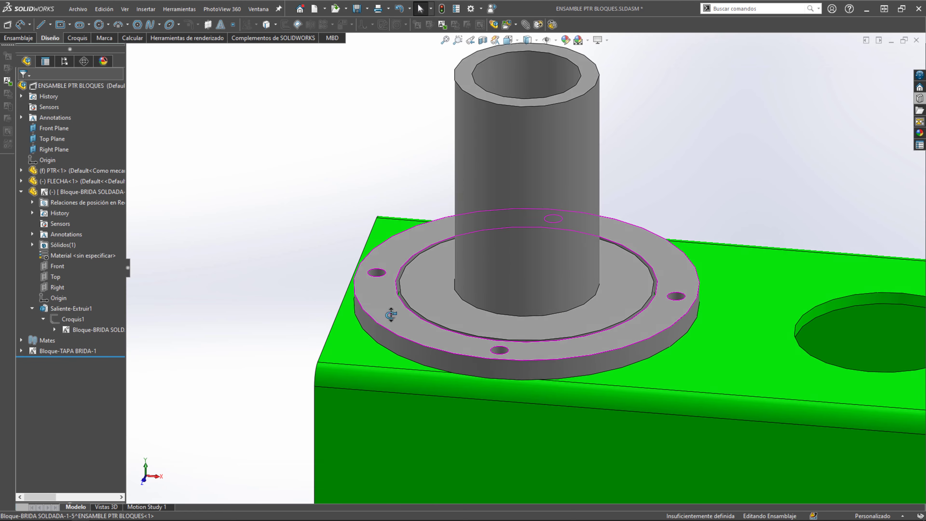
pyautogui.scroll(-10, 407, 316)
pyautogui.moveTo(414, 224); pyautogui.dragTo(418, 180, button='middle')
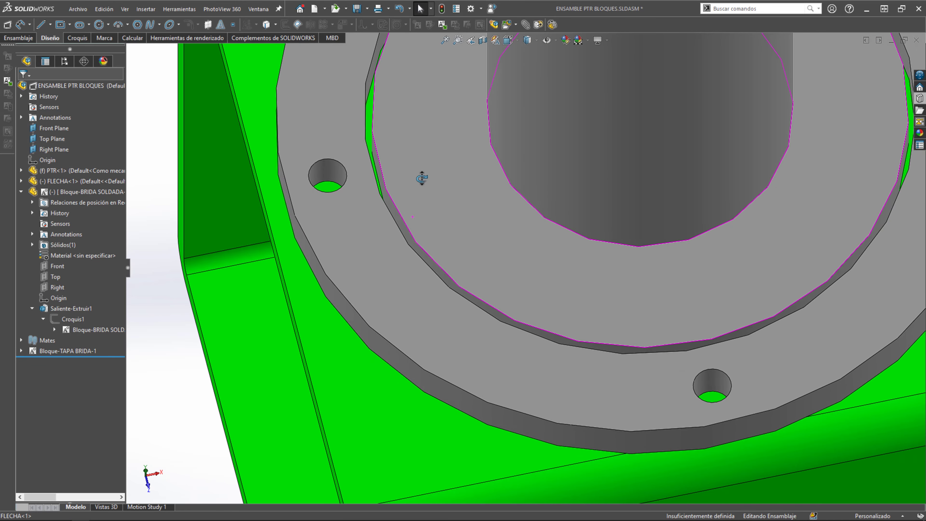
pyautogui.scroll(5, 467, 107)
pyautogui.moveTo(467, 107)
pyautogui.mouseDown(button='middle')
pyautogui.moveTo(488, 75)
pyautogui.moveTo(483, 69)
pyautogui.mouseUp(button='middle')
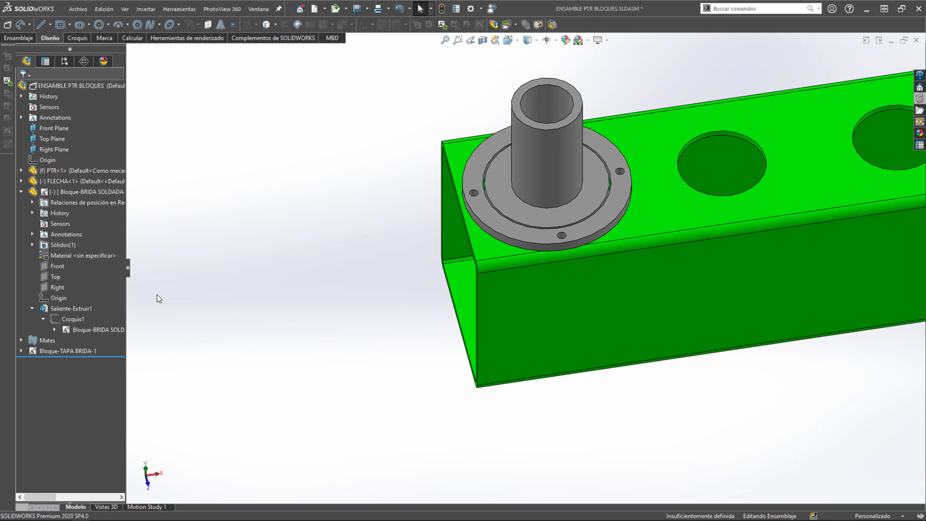
pyautogui.click(21, 351)
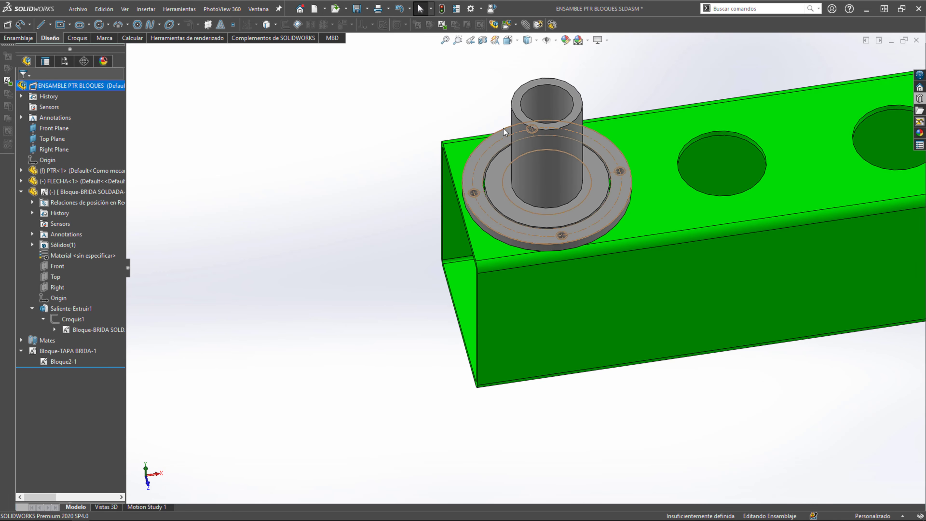
pyautogui.click(555, 40)
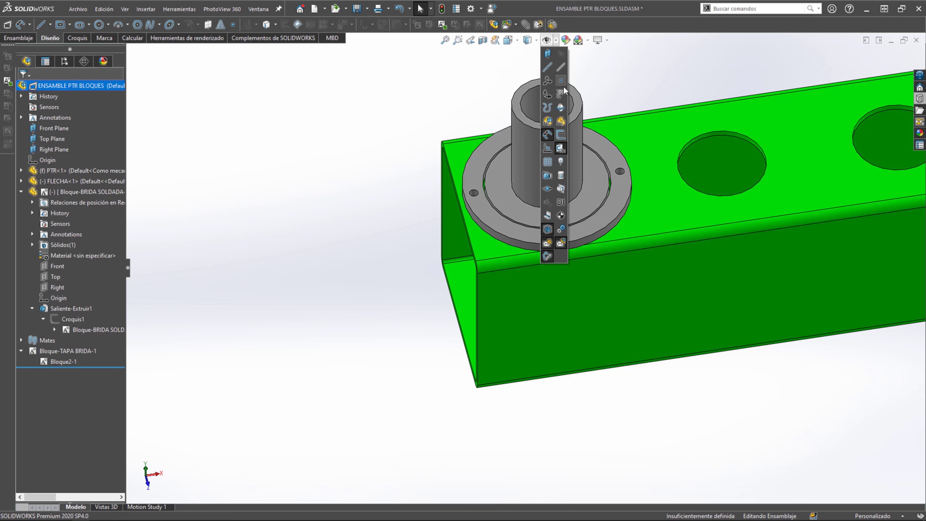
pyautogui.click(561, 135)
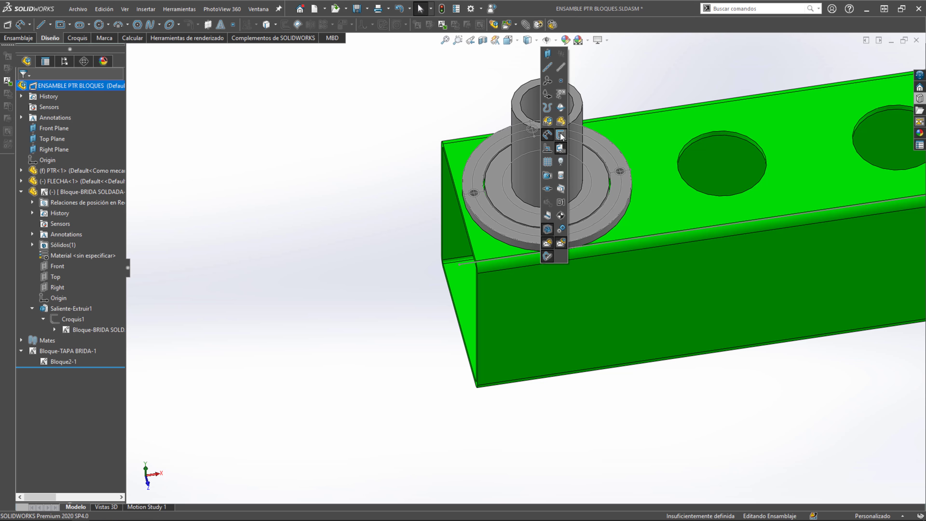
# - Select the TAPA BRIDA block and inspect its outlines around the flange
pyautogui.click(555, 41)
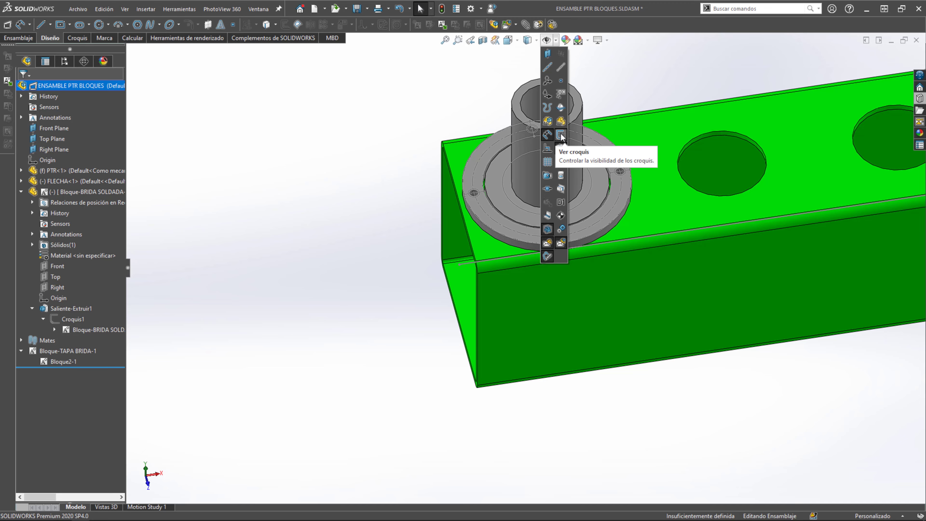
pyautogui.scroll(-3, 485, 200)
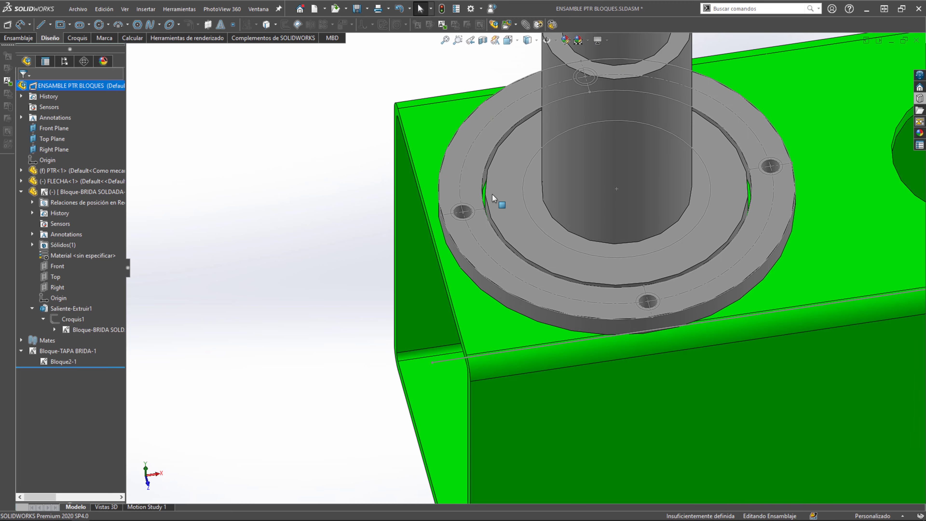
pyautogui.scroll(-3, 489, 219)
pyautogui.scroll(3, 459, 219)
pyautogui.scroll(-2, 481, 213)
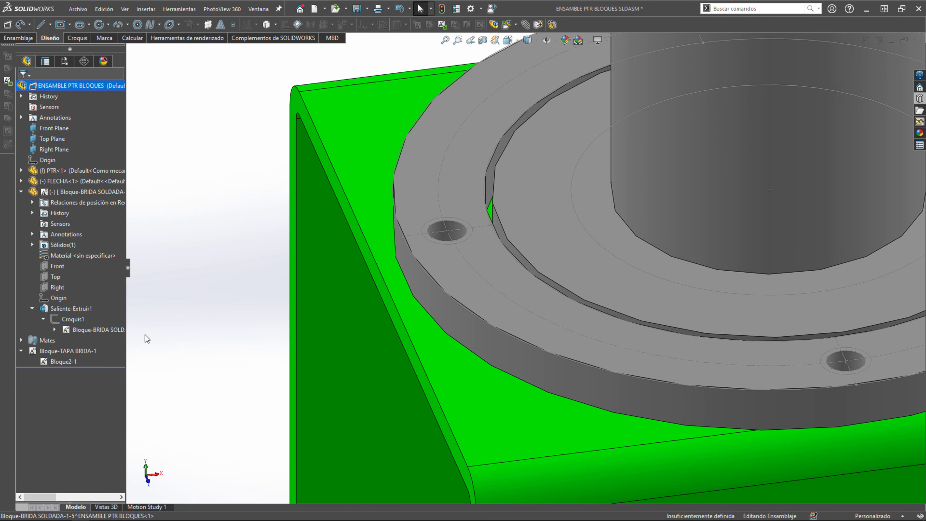
pyautogui.click(68, 351)
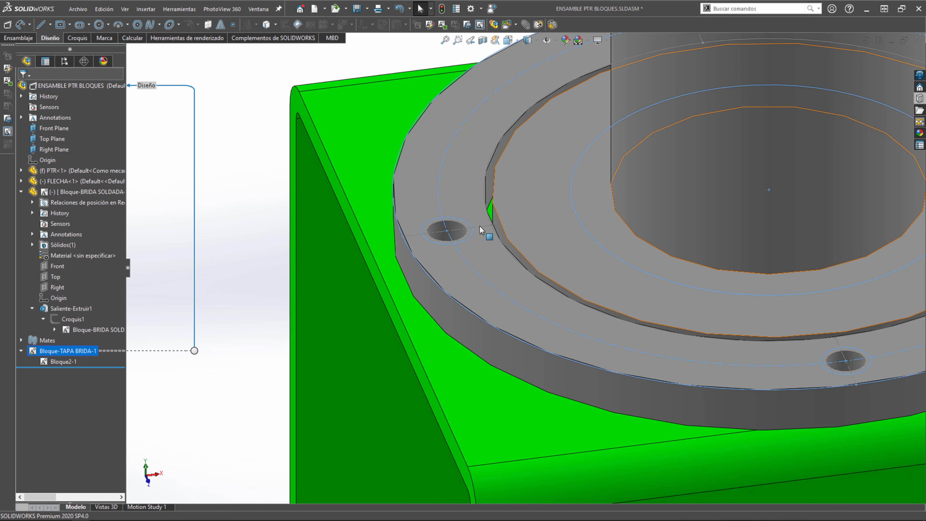
pyautogui.scroll(-3, 482, 228)
pyautogui.moveTo(443, 293); pyautogui.dragTo(473, 325, button='middle')
pyautogui.scroll(3, 507, 265)
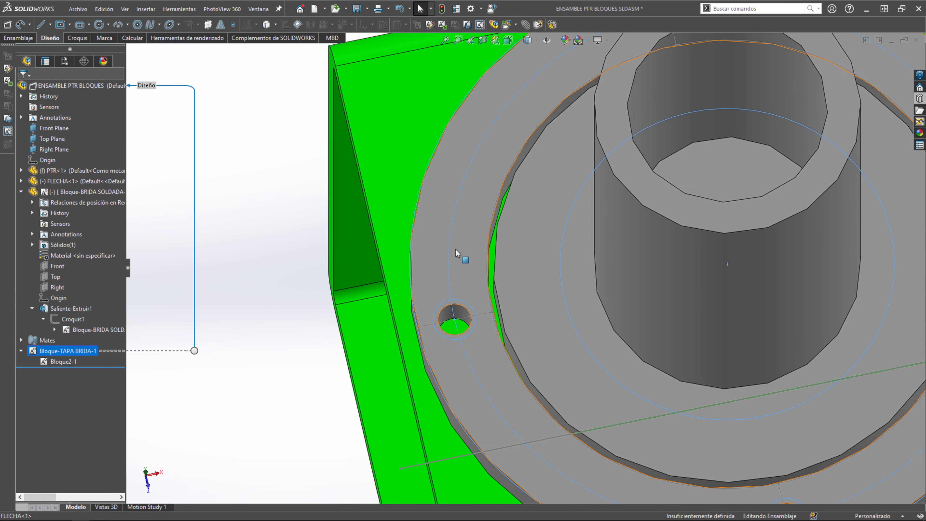
pyautogui.scroll(-1, 450, 175)
pyautogui.scroll(3, 449, 174)
pyautogui.scroll(-1, 679, 294)
pyautogui.scroll(-2, 669, 309)
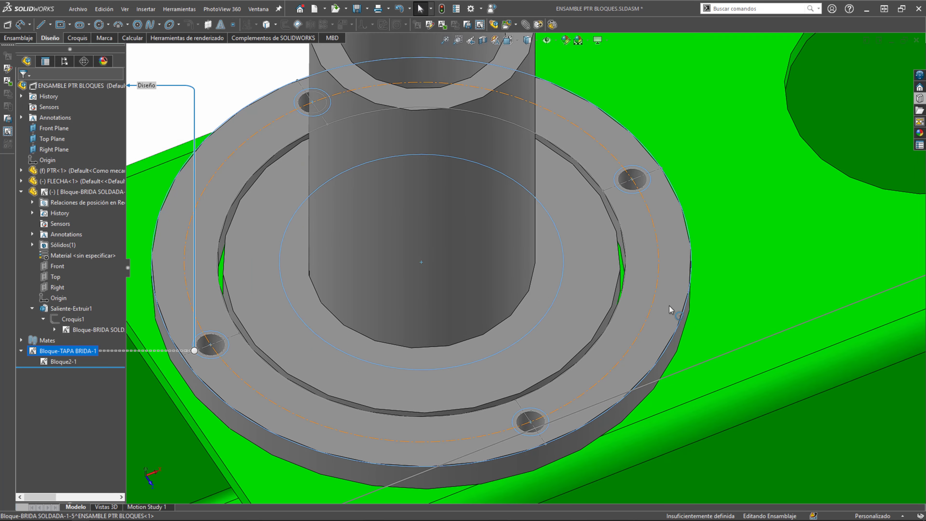
pyautogui.scroll(3, 454, 316)
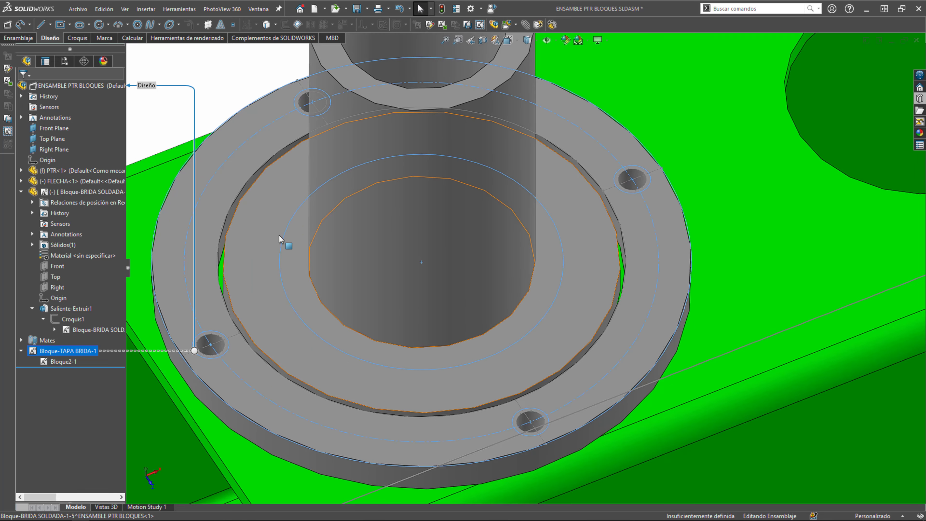
pyautogui.scroll(-3, 285, 244)
pyautogui.moveTo(285, 244); pyautogui.dragTo(417, 224, button='middle')
# - Select the tube to check its diameter, then clear the selection
pyautogui.click(405, 239)
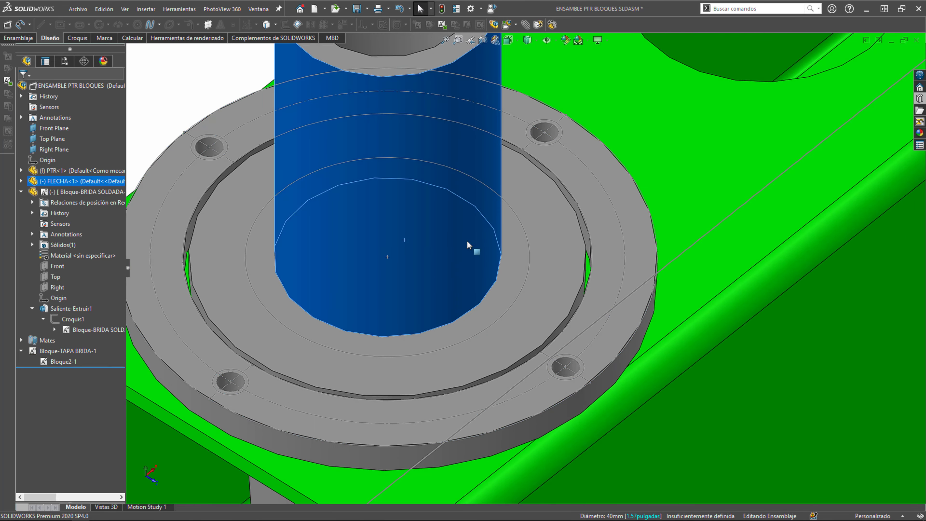
pyautogui.scroll(3, 369, 268)
pyautogui.scroll(-1, 367, 319)
pyautogui.scroll(-5, 379, 317)
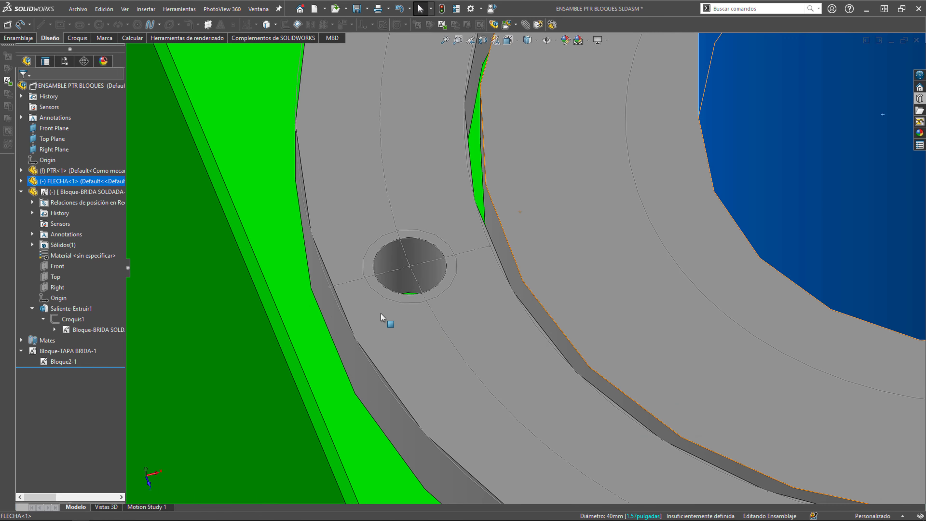
pyautogui.scroll(5, 414, 350)
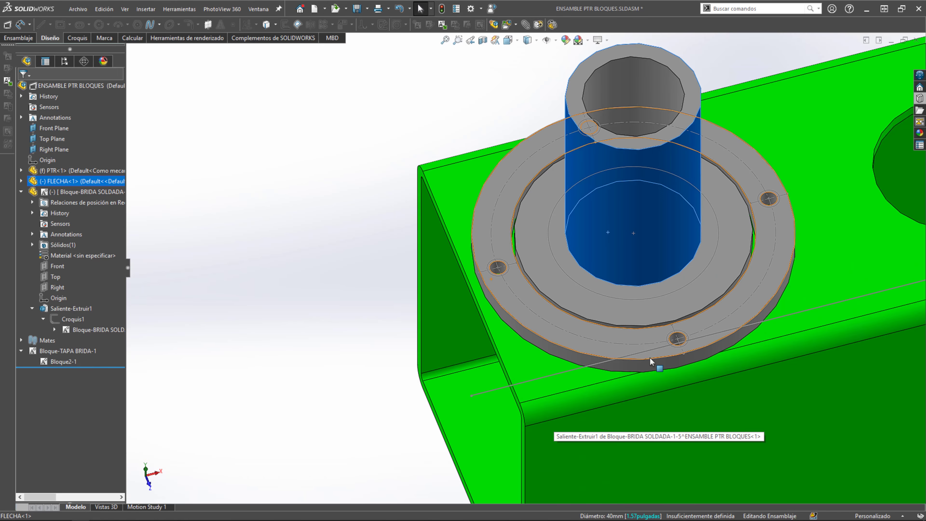
pyautogui.scroll(-3, 653, 364)
pyautogui.scroll(1, 676, 331)
pyautogui.scroll(2, 396, 217)
pyautogui.scroll(2, 393, 213)
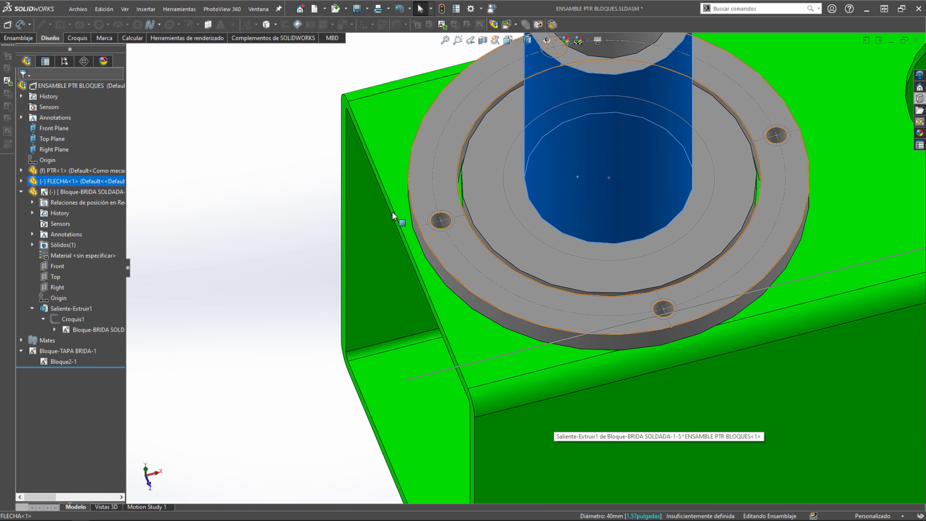
pyautogui.click(341, 182)
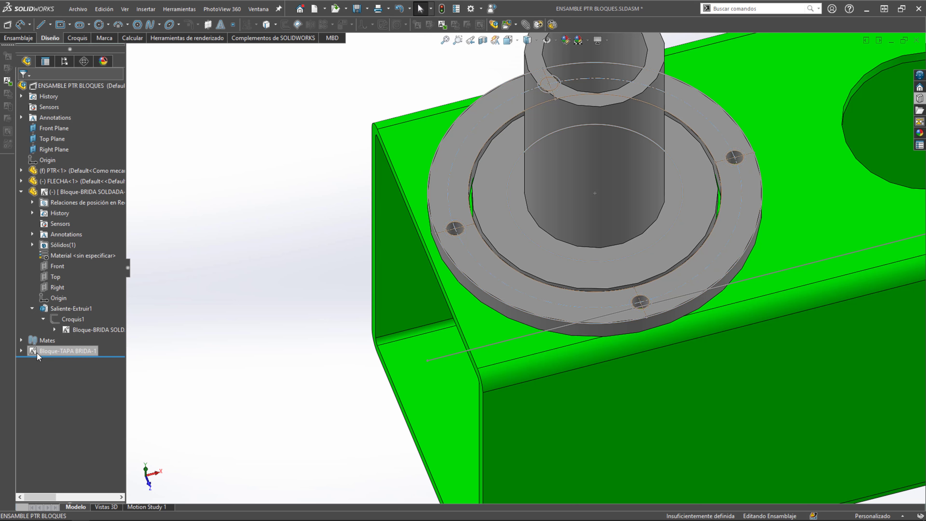
# - Create a part from the Bloque-TAPA BRIDA-1 block with Crear pieza desde bloque
pyautogui.rightClick(37, 353)
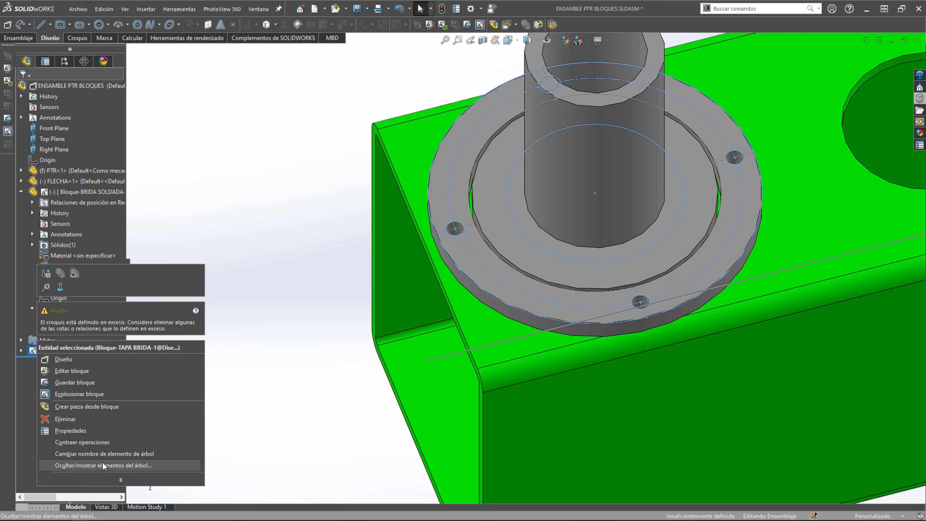
pyautogui.click(88, 407)
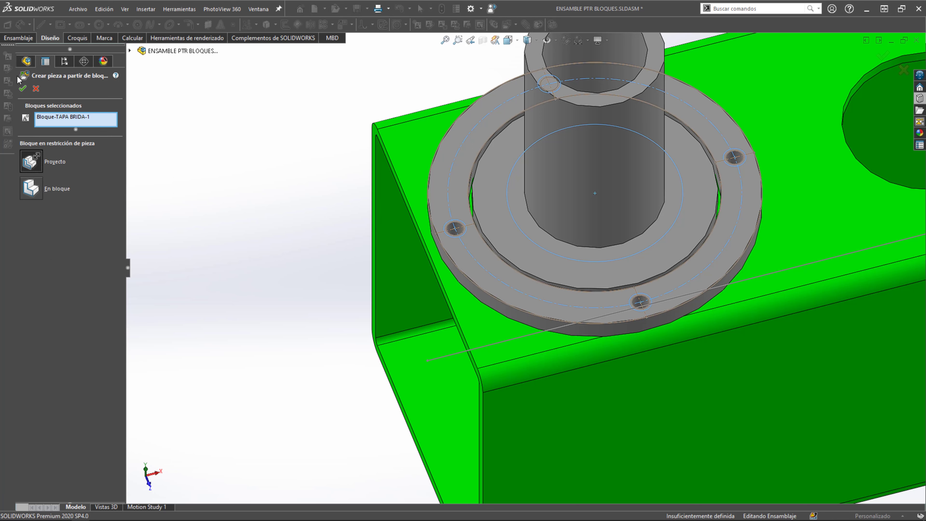
pyautogui.click(23, 88)
pyautogui.scroll(2, 485, 232)
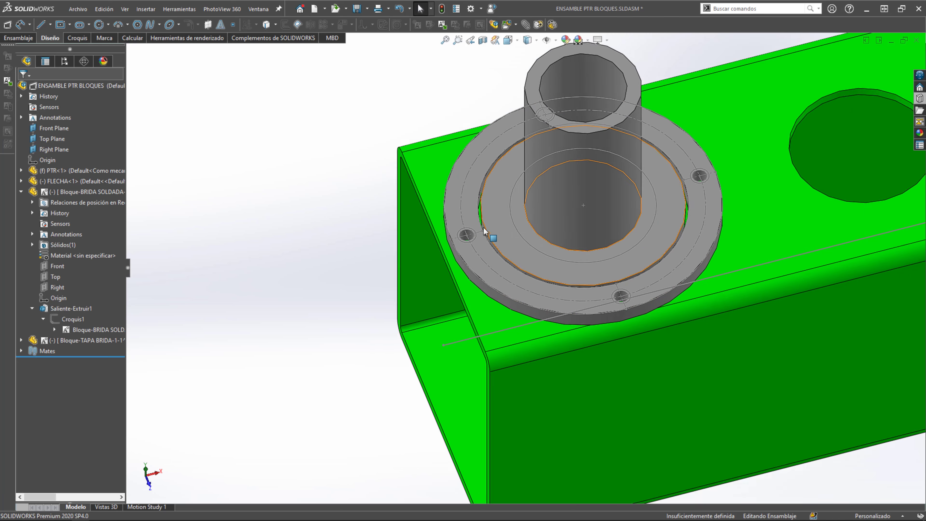
pyautogui.scroll(1, 484, 232)
pyautogui.moveTo(488, 219); pyautogui.dragTo(383, 222, button='middle')
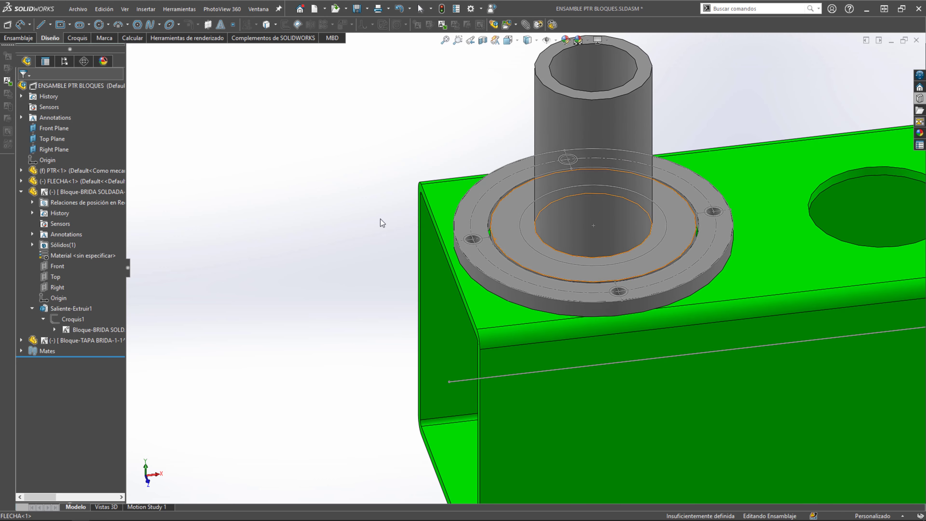
# - Edit the new TAPA BRIDA part in place within the assembly
pyautogui.click(24, 342)
pyautogui.rightClick(24, 341)
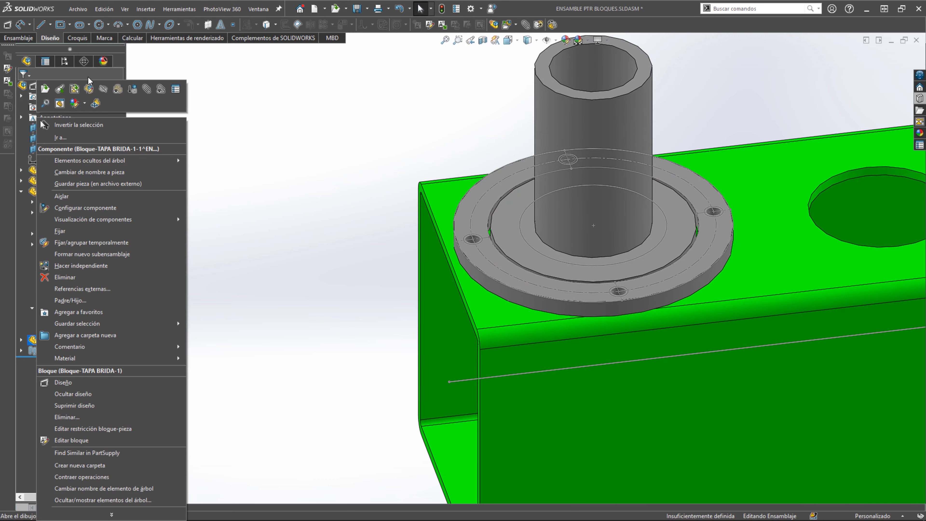
pyautogui.click(88, 90)
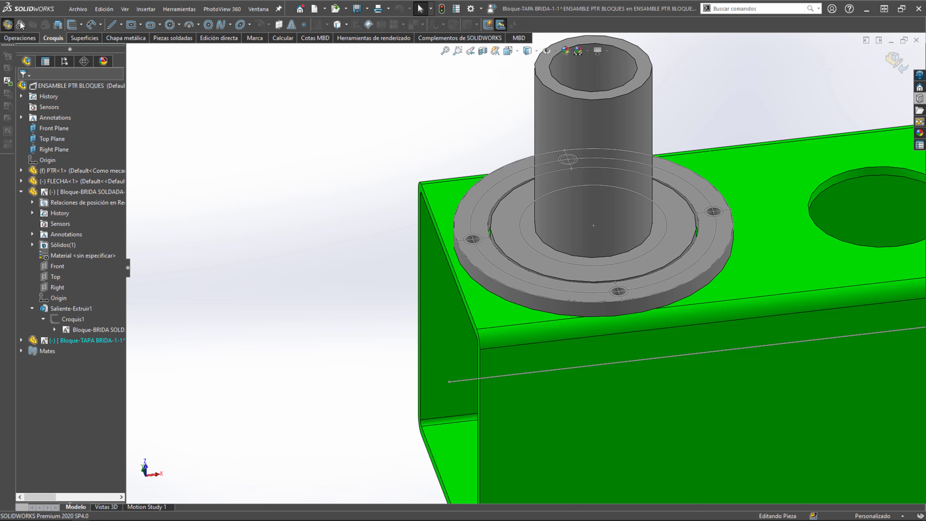
pyautogui.click(4, 40)
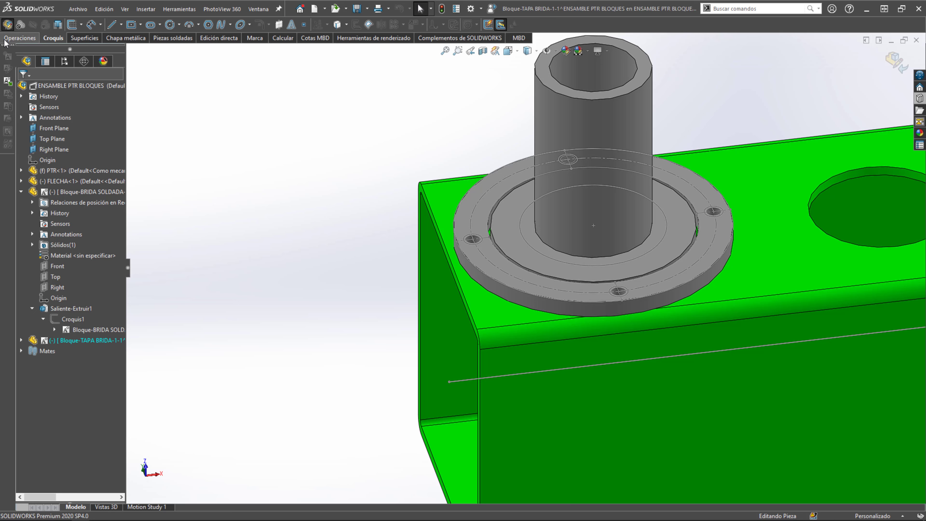
pyautogui.click(74, 27)
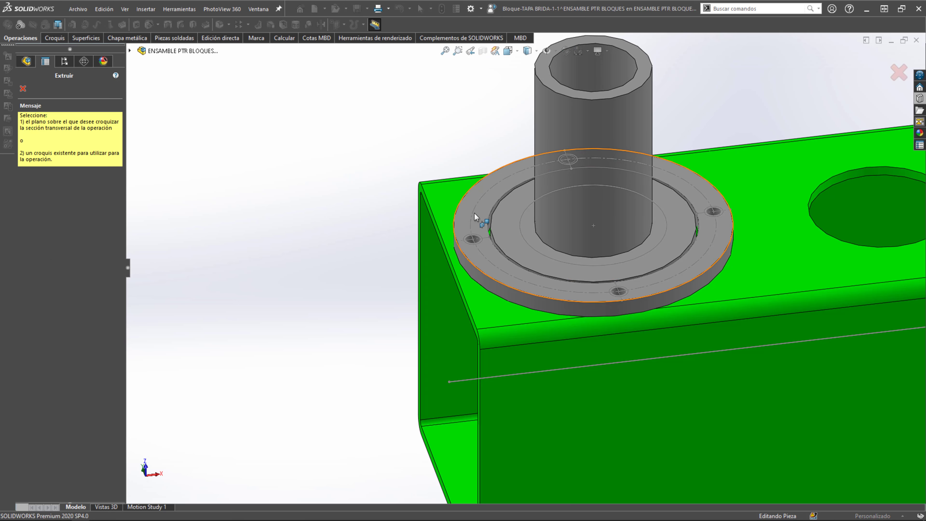
pyautogui.click(23, 88)
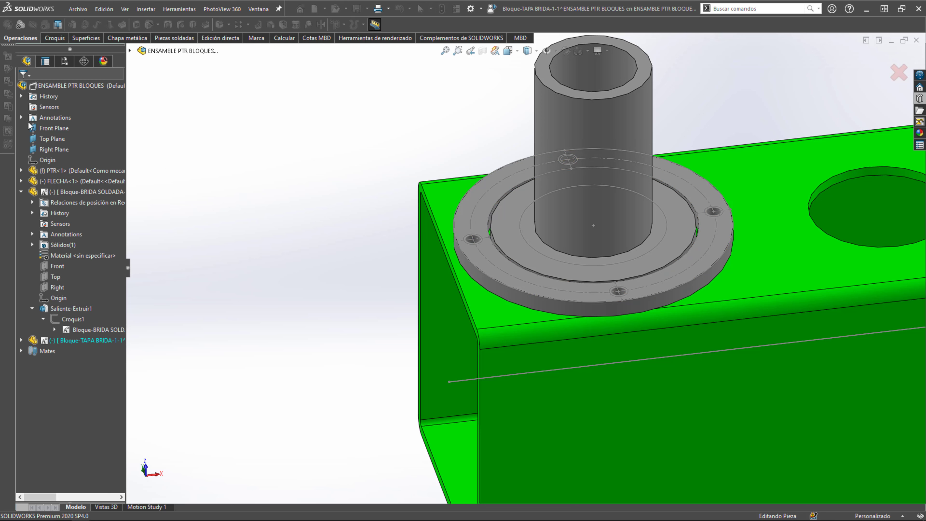
# - Extrude sketch Croquis1 9.5 mm to form the flange cap
pyautogui.click(22, 340)
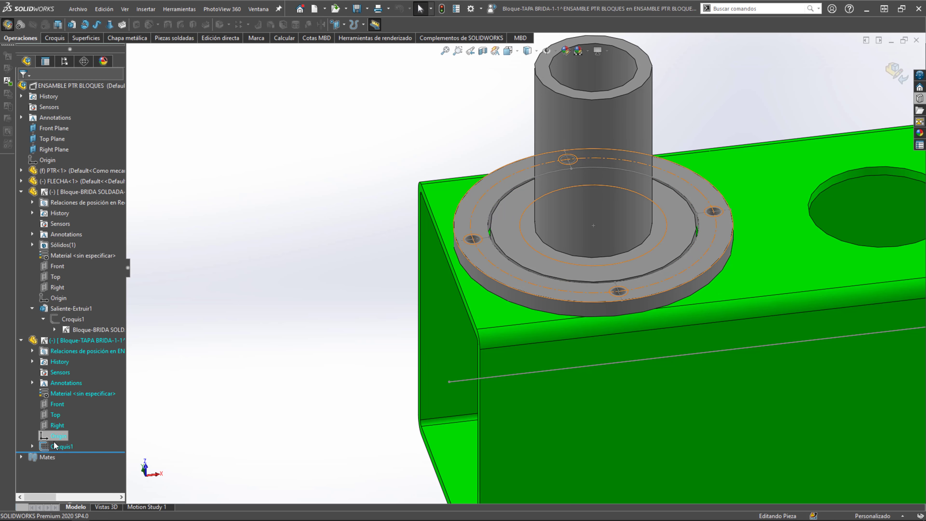
pyautogui.click(61, 446)
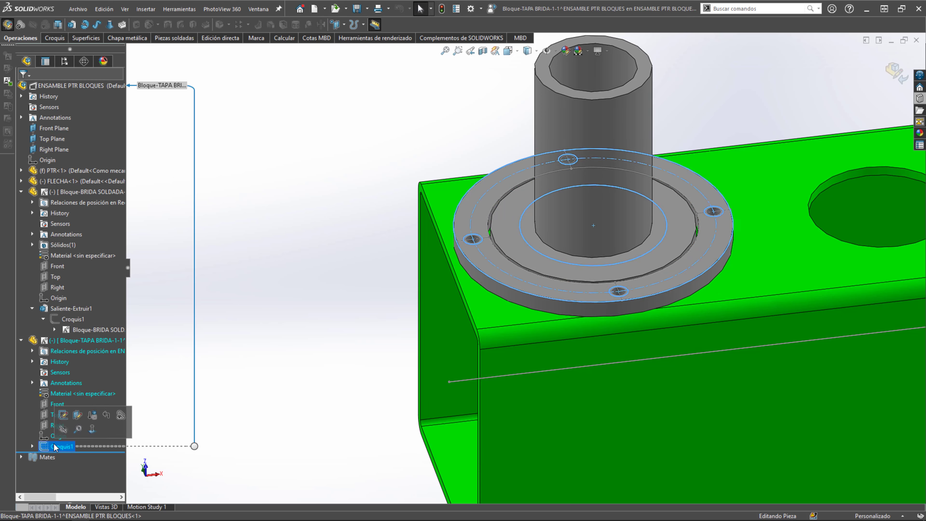
pyautogui.click(72, 25)
pyautogui.moveTo(512, 208)
pyautogui.mouseDown(button='middle')
pyautogui.moveTo(500, 155)
pyautogui.moveTo(451, 166)
pyautogui.mouseUp(button='middle')
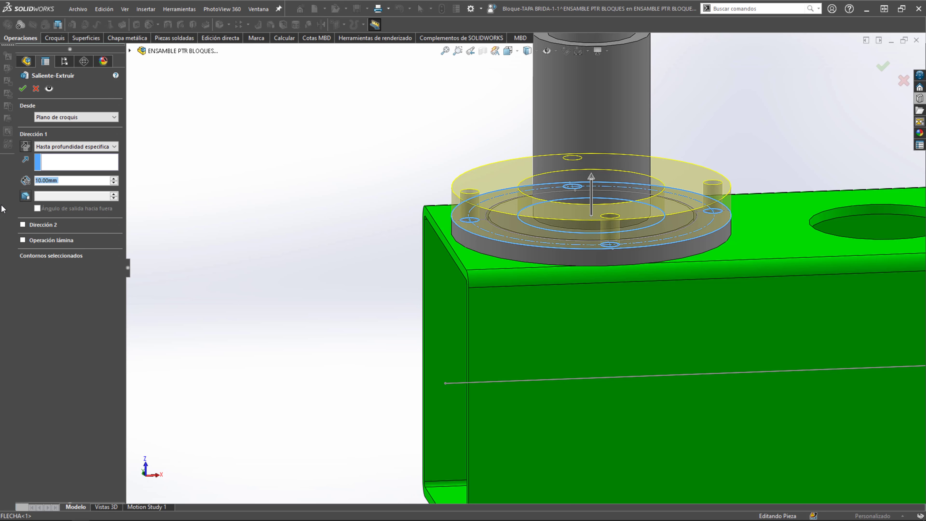
pyautogui.write('9.5')
pyautogui.press('Return')
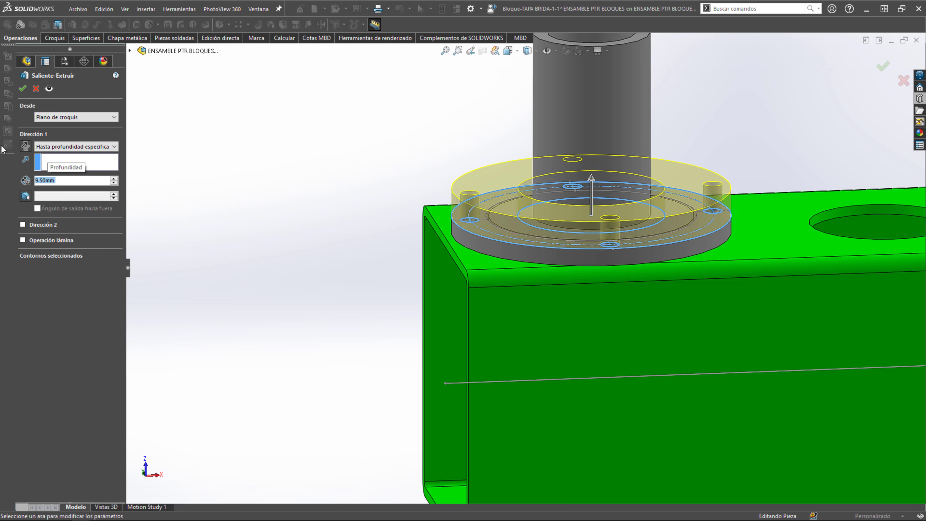
pyautogui.click(22, 89)
# - Inspect the finished cap and exit editing the TAPA BRIDA part
pyautogui.scroll(-3, 519, 180)
pyautogui.scroll(-5, 520, 179)
pyautogui.scroll(3, 525, 208)
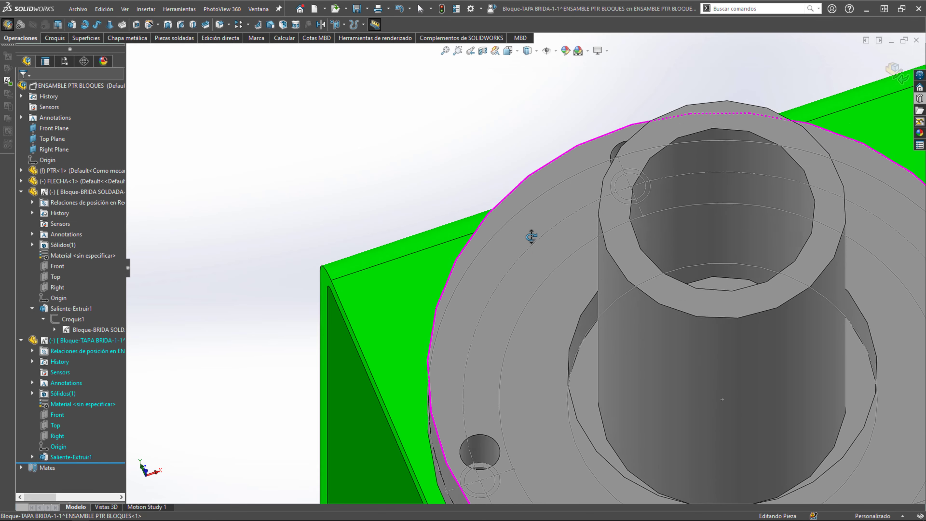
pyautogui.scroll(2, 547, 238)
pyautogui.moveTo(559, 237); pyautogui.dragTo(630, 160, button='middle')
pyautogui.scroll(3, 604, 152)
pyautogui.scroll(-2, 619, 151)
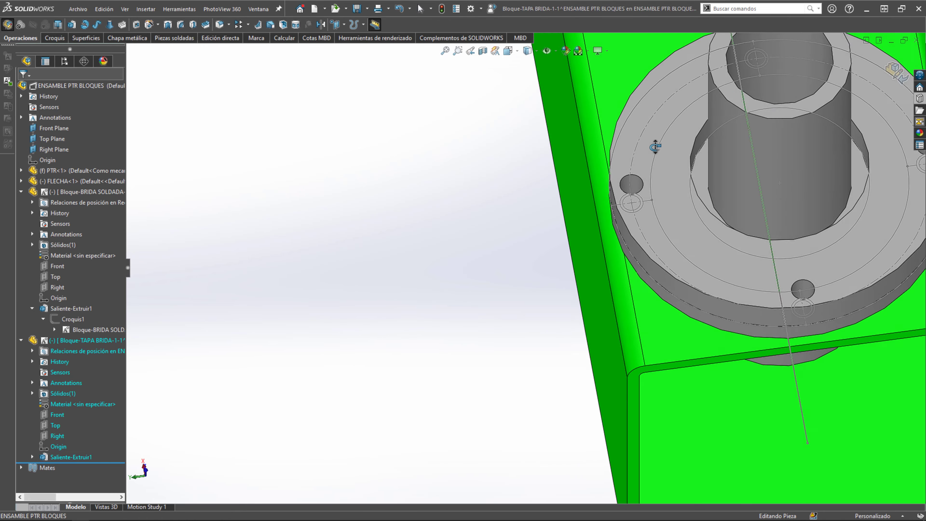
pyautogui.scroll(3, 511, 180)
pyautogui.moveTo(510, 180); pyautogui.dragTo(419, 179, button='middle')
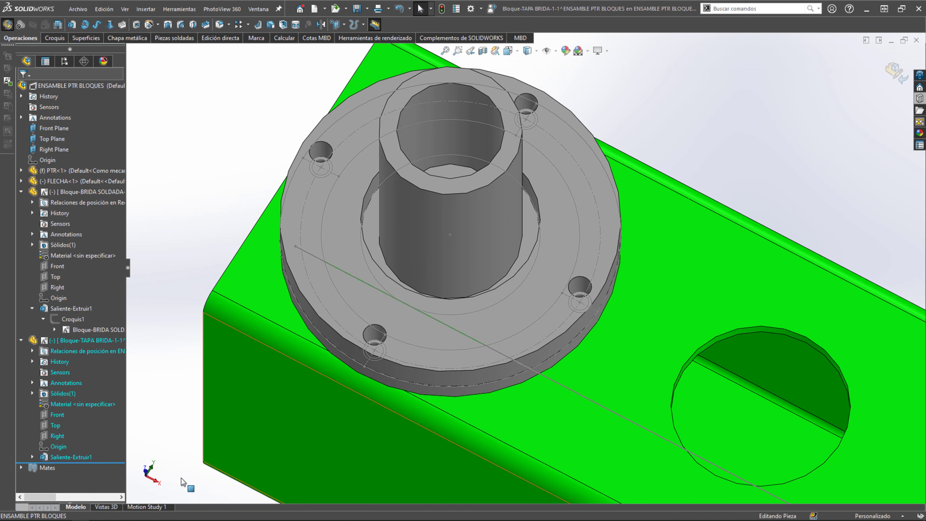
pyautogui.moveTo(319, 179); pyautogui.dragTo(324, 177, button='middle')
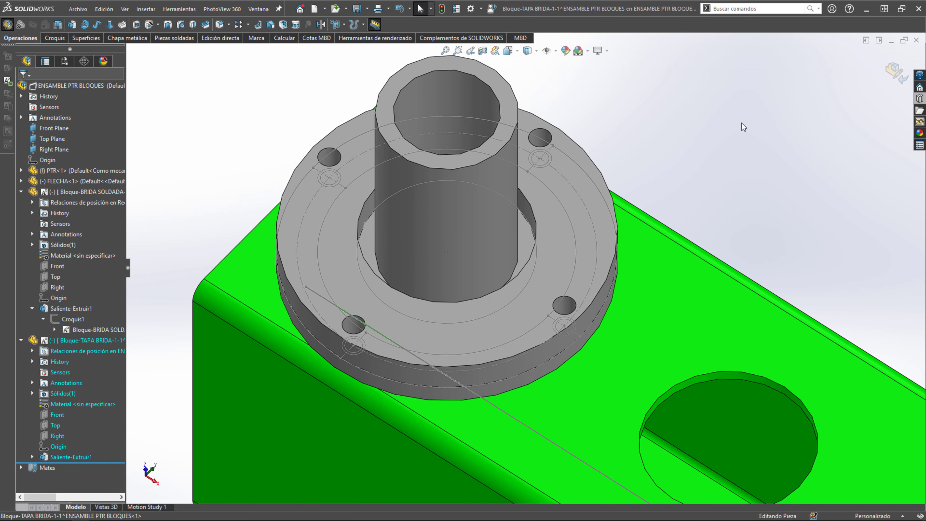
pyautogui.click(896, 72)
# - From a top view, select the welded flange BRIDA SOLDADA through a hole face
pyautogui.hotkey('ctrl', '5')
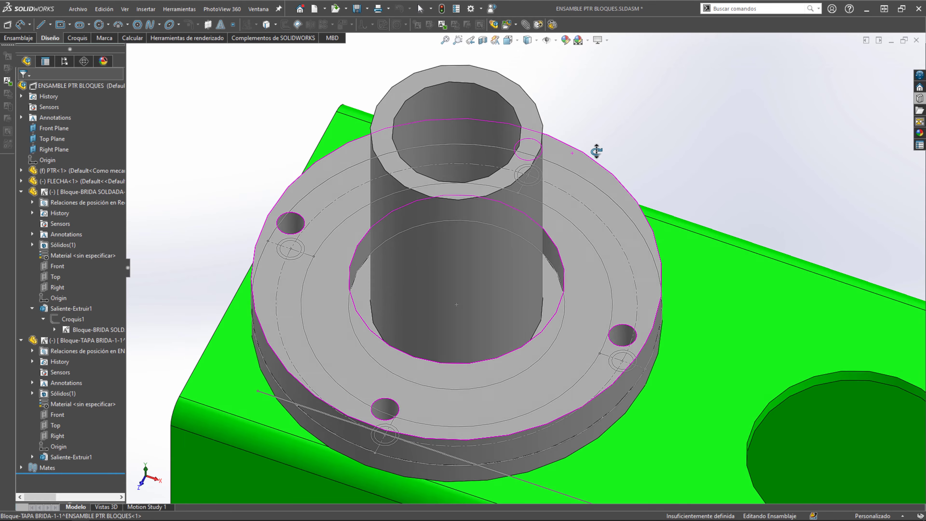
pyautogui.scroll(-10, 571, 206)
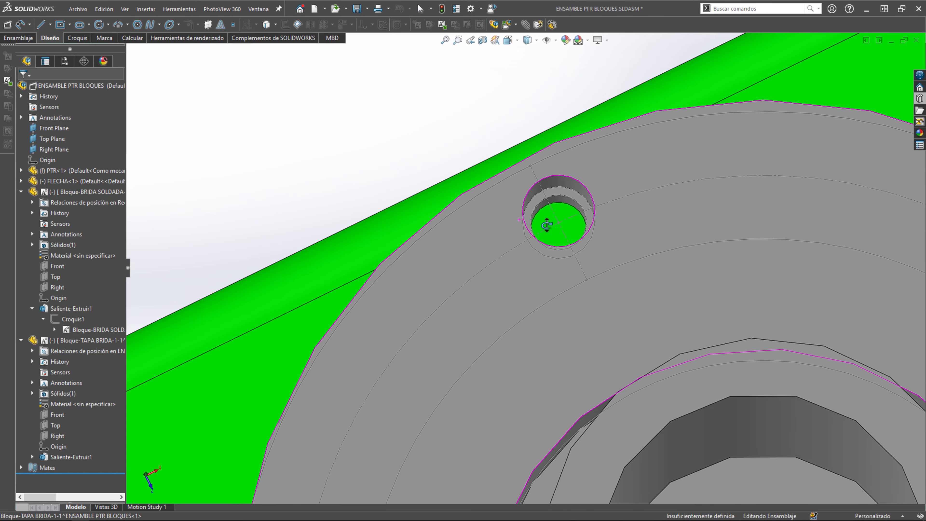
pyautogui.moveTo(570, 206)
pyautogui.mouseDown(button='middle')
pyautogui.moveTo(548, 197)
pyautogui.moveTo(500, 206)
pyautogui.moveTo(519, 238)
pyautogui.moveTo(532, 234)
pyautogui.mouseUp(button='middle')
pyautogui.click(532, 233)
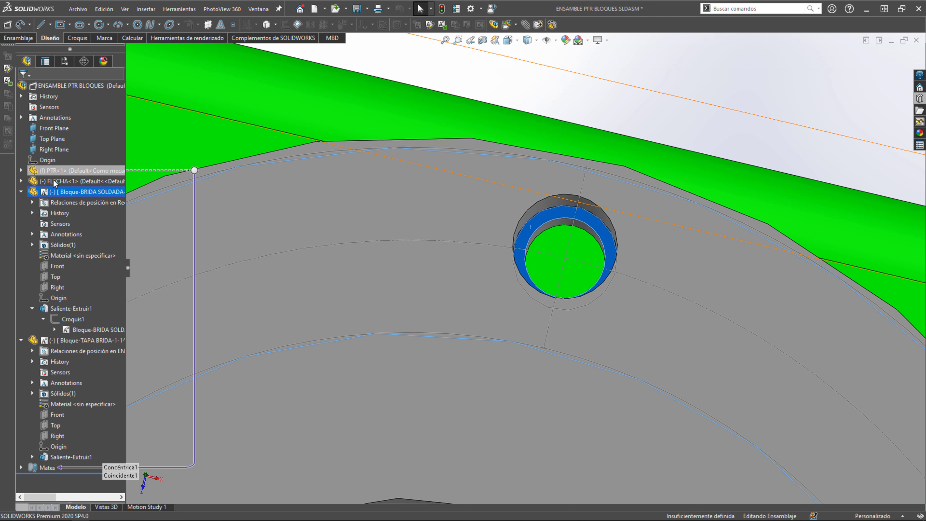
# - Open the BRIDA SOLDADA part in its own window and zoom in on the ring
pyautogui.rightClick(51, 192)
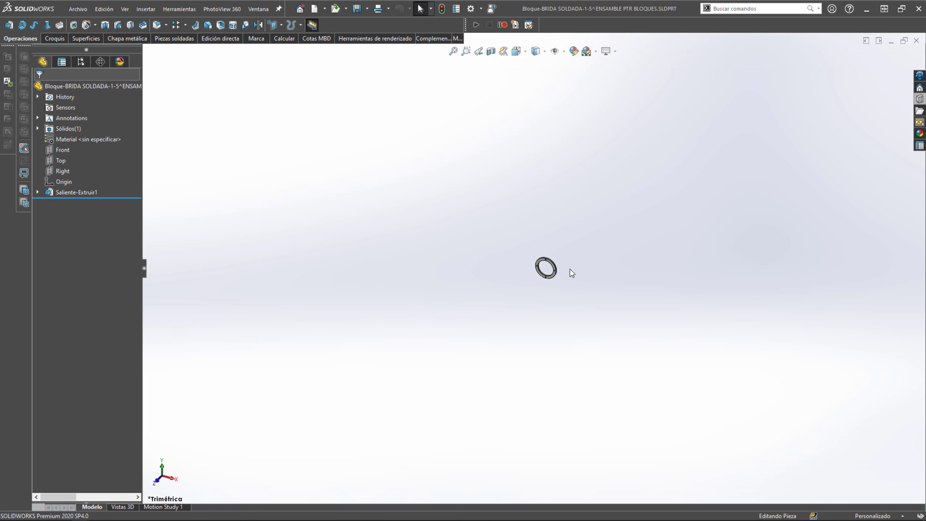
pyautogui.moveTo(571, 273)
pyautogui.mouseDown(button='middle')
pyautogui.moveTo(547, 264)
pyautogui.moveTo(525, 326)
pyautogui.moveTo(550, 269)
pyautogui.moveTo(519, 263)
pyautogui.mouseUp(button='middle')
pyautogui.scroll(-3, 577, 229)
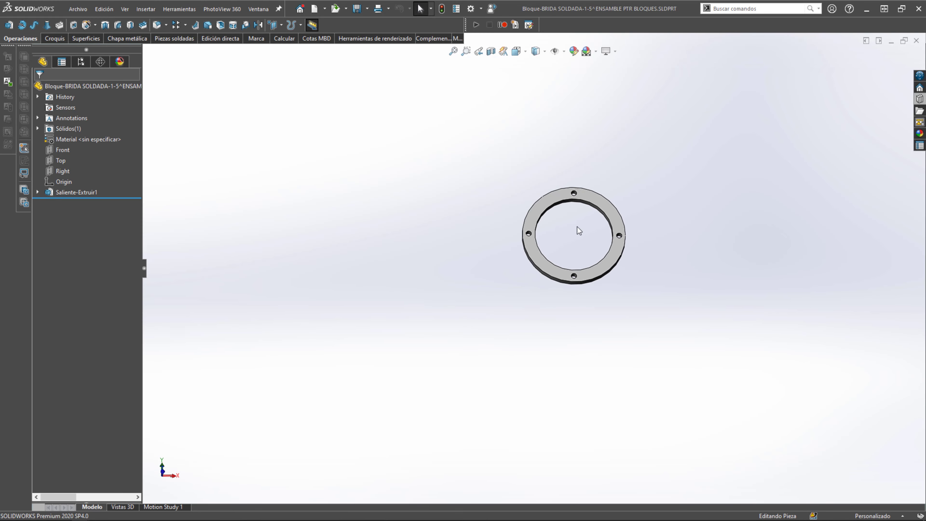
pyautogui.scroll(-5, 567, 199)
pyautogui.scroll(-3, 585, 237)
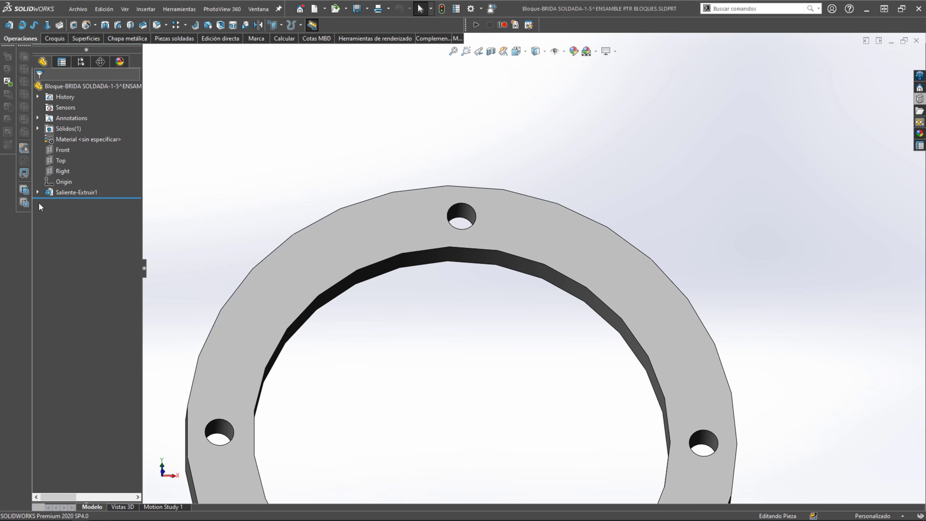
pyautogui.scroll(-3, 380, 233)
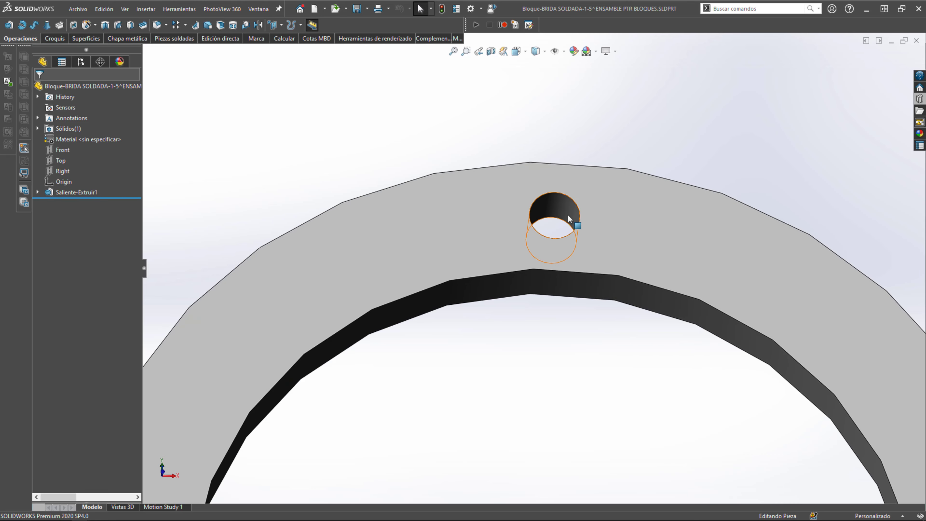
pyautogui.scroll(3, 445, 290)
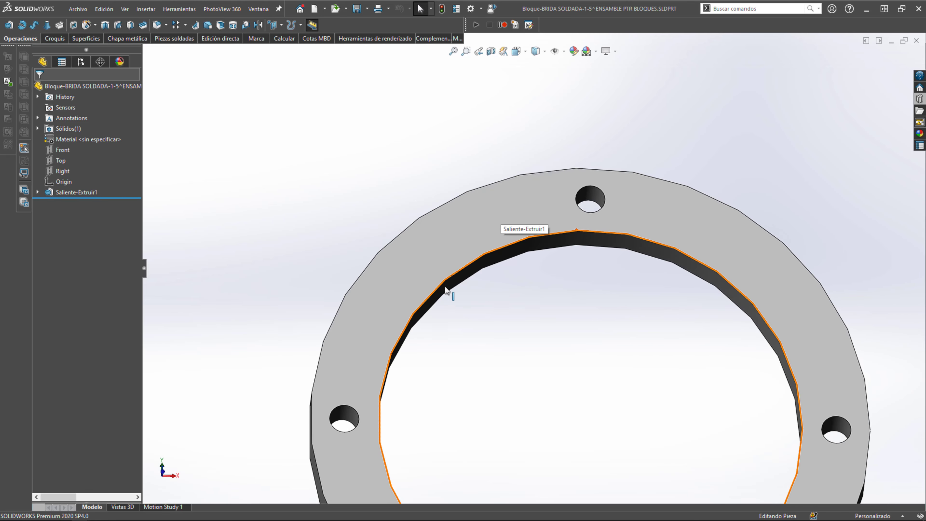
pyautogui.scroll(-2, 626, 185)
pyautogui.scroll(-1, 634, 189)
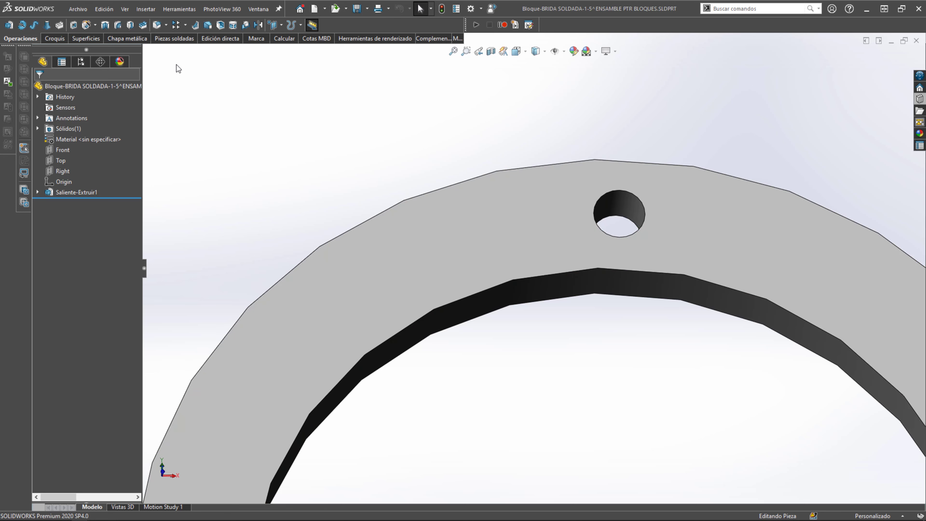
pyautogui.click(147, 10)
pyautogui.moveTo(174, 384)
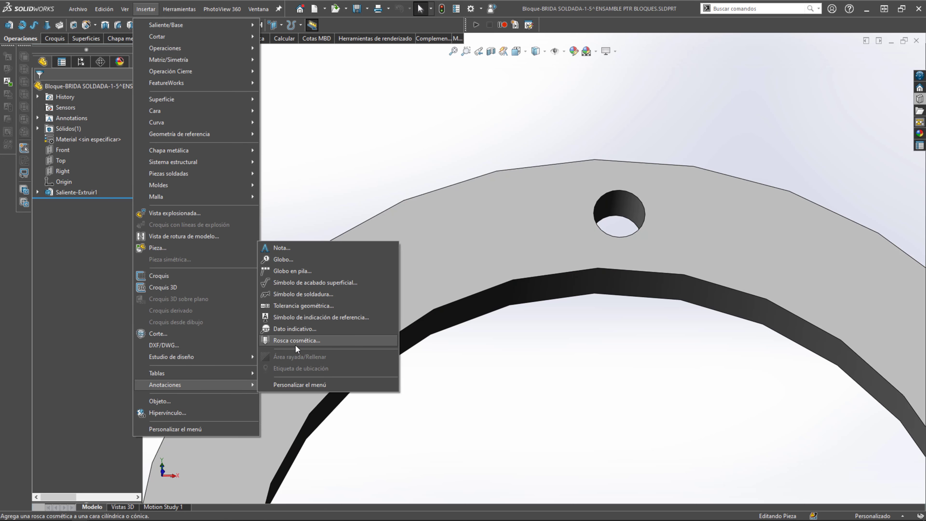
# - Add Ansi Metric M6x1.0 cosmetic threads to the upper, left, bottom and right hole edges
pyautogui.click(297, 341)
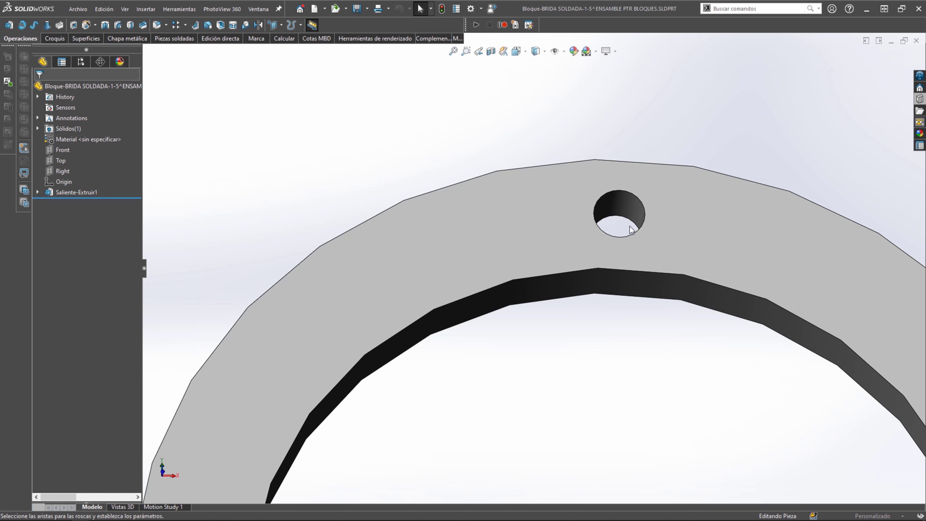
pyautogui.click(639, 204)
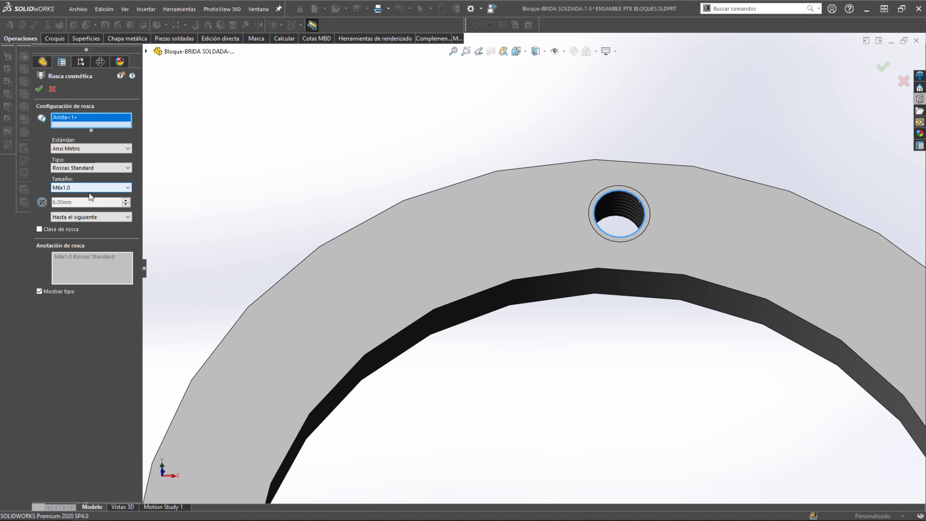
pyautogui.scroll(3, 363, 358)
pyautogui.scroll(3, 366, 360)
pyautogui.scroll(-5, 444, 356)
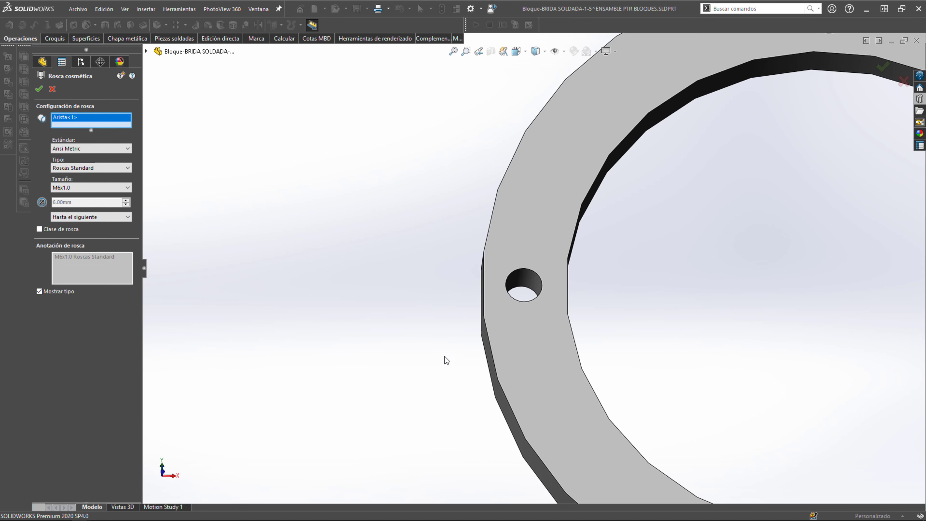
pyautogui.click(523, 301)
pyautogui.scroll(3, 583, 365)
pyautogui.scroll(2, 638, 394)
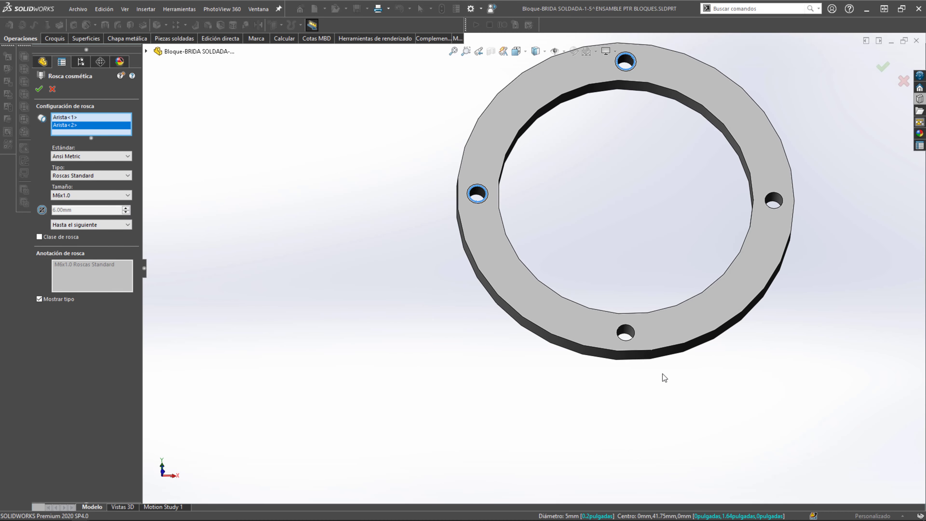
pyautogui.click(627, 346)
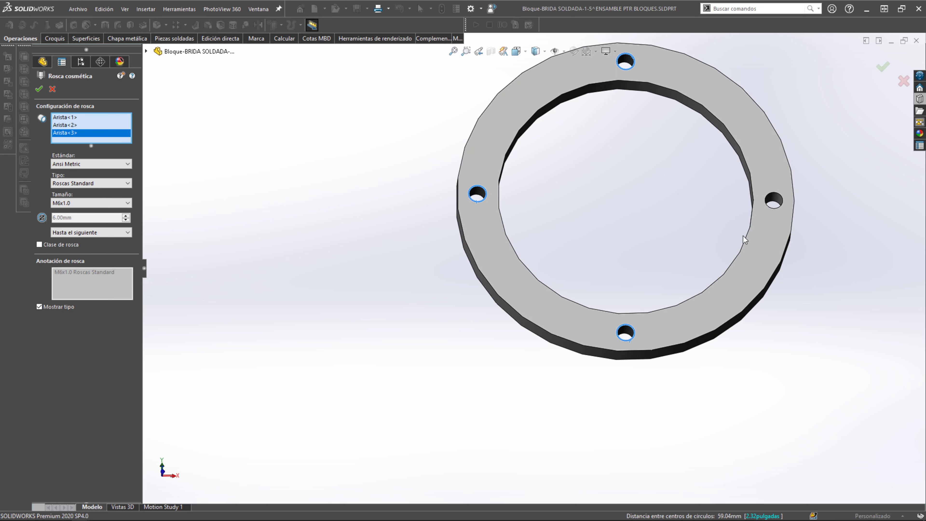
pyautogui.click(769, 209)
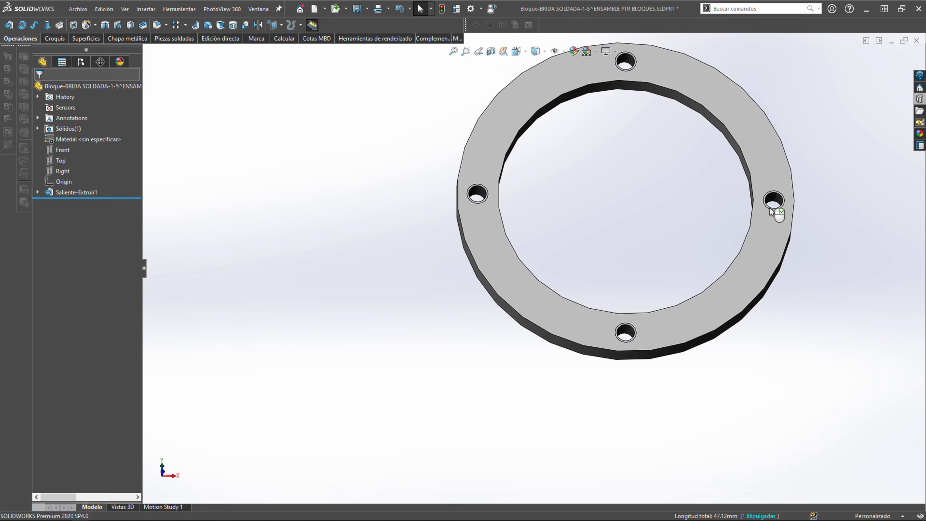
pyautogui.press('f')
pyautogui.scroll(-5, 560, 188)
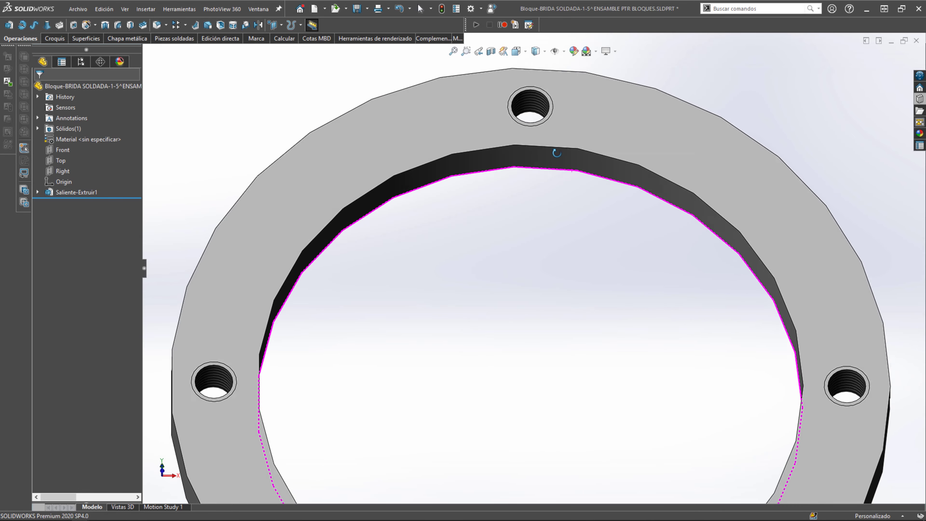
pyautogui.moveTo(551, 149); pyautogui.dragTo(487, 171, button='middle')
pyautogui.scroll(5, 543, 157)
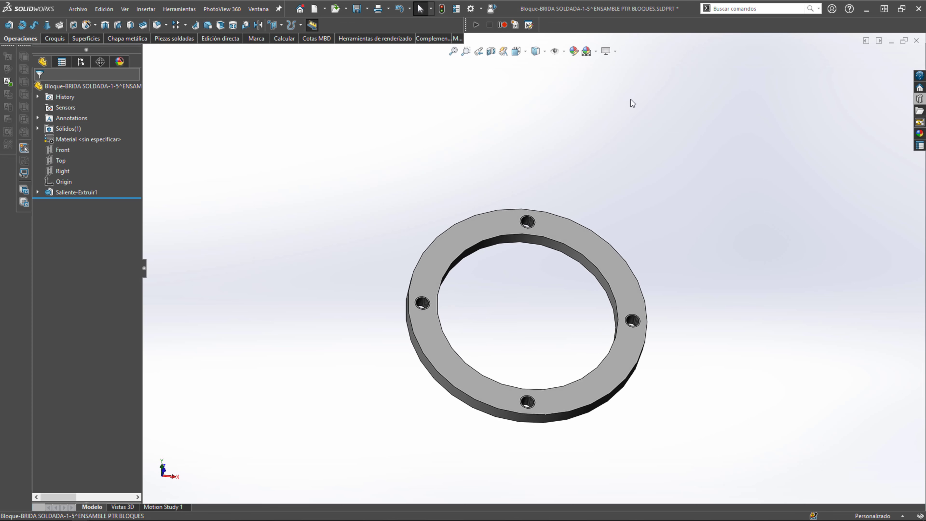
# - Return to ENSAMBLE PTR BLOQUES and save it along with all modified documents
pyautogui.hotkey('ctrl', 'w')
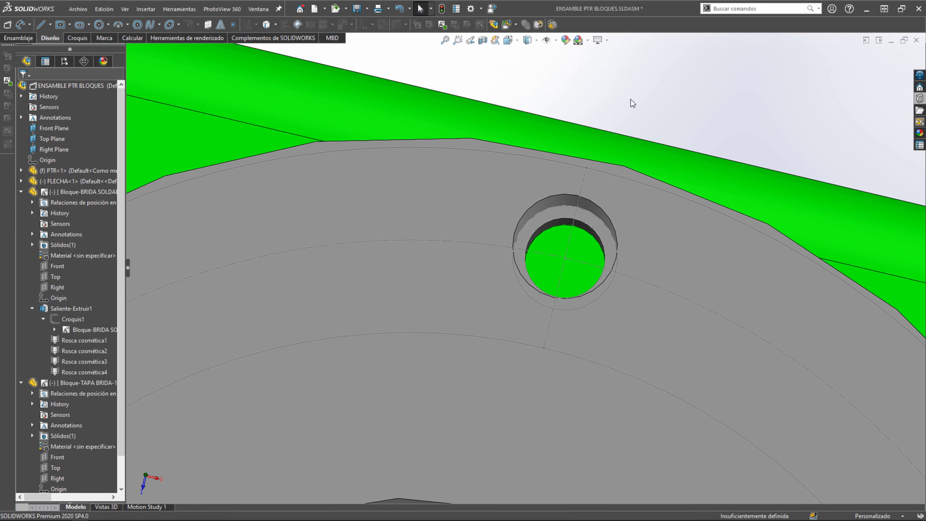
pyautogui.scroll(4, 531, 218)
pyautogui.scroll(3, 499, 328)
pyautogui.moveTo(499, 328); pyautogui.dragTo(513, 251, button='middle')
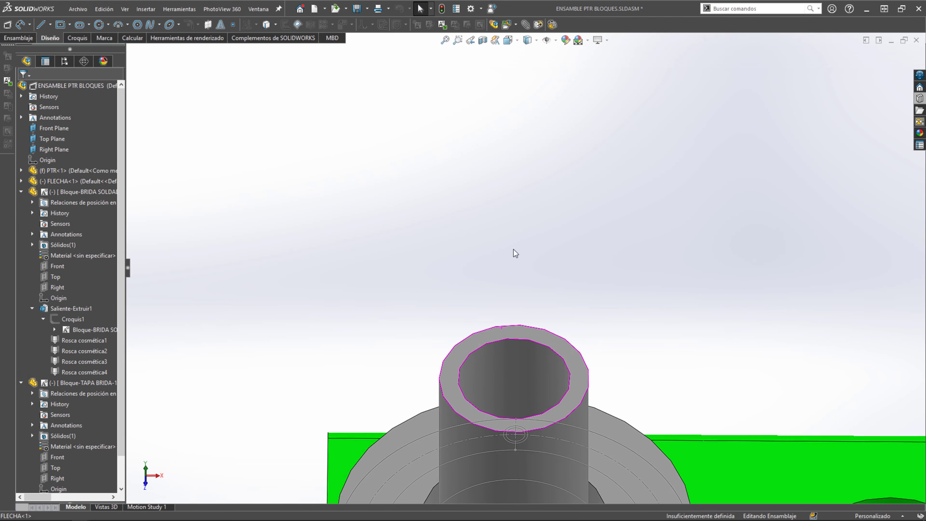
pyautogui.scroll(-2, 437, 419)
pyautogui.moveTo(499, 429)
pyautogui.mouseDown(button='middle')
pyautogui.moveTo(510, 410)
pyautogui.moveTo(474, 404)
pyautogui.mouseUp(button='middle')
pyautogui.scroll(-3, 510, 416)
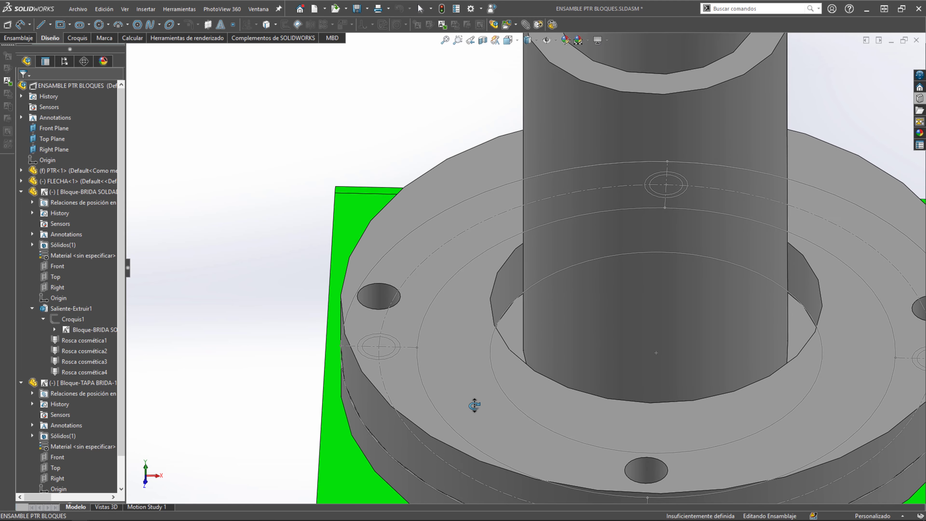
pyautogui.moveTo(474, 405); pyautogui.dragTo(470, 400, button='middle')
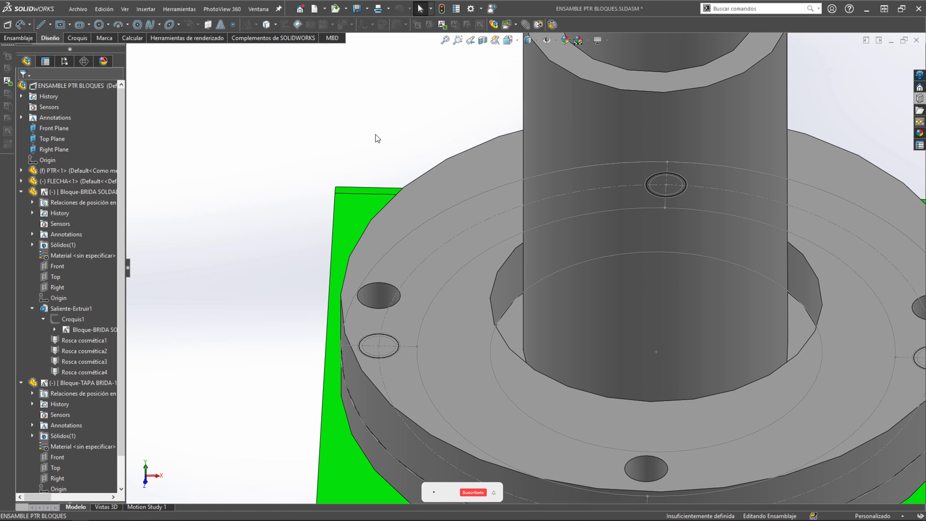
pyautogui.click(357, 9)
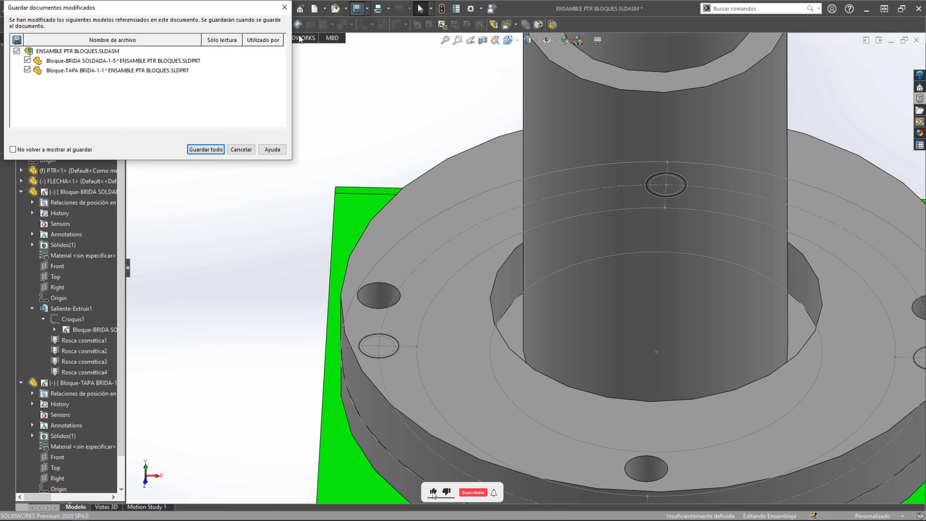
pyautogui.click(203, 150)
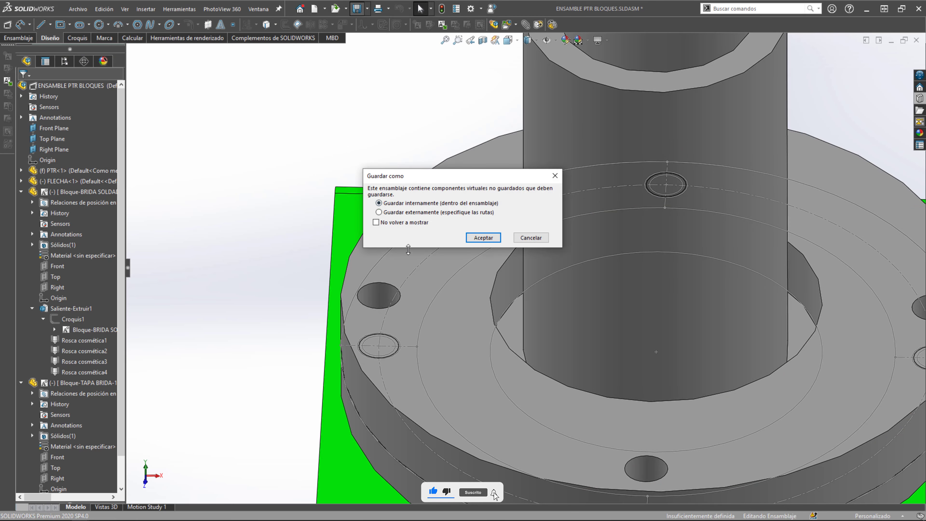
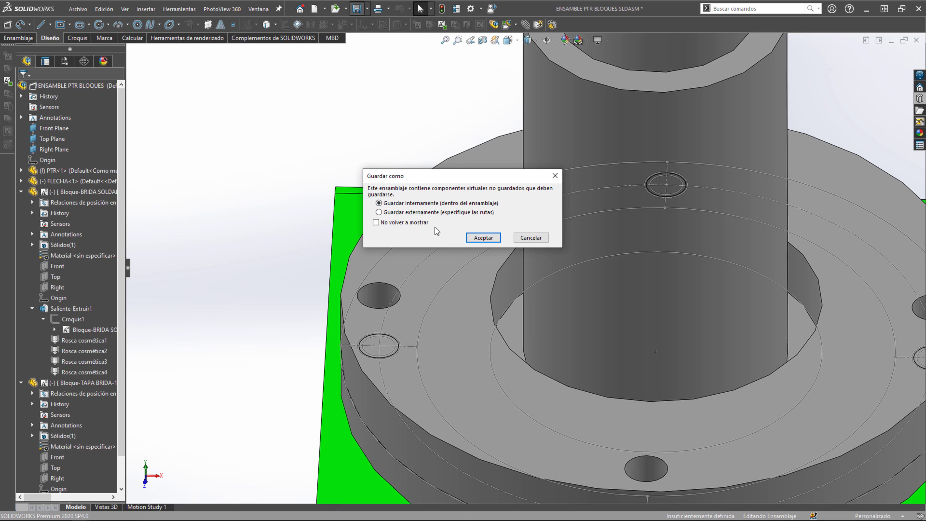
# - Discard the unsaved virtual components prompt and select the welded flange's side face
pyautogui.click(527, 237)
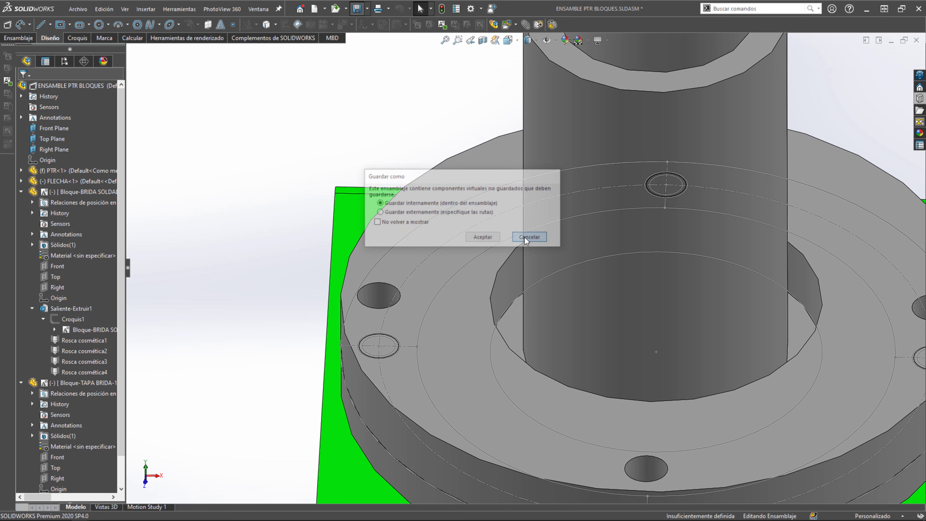
pyautogui.scroll(5, 452, 231)
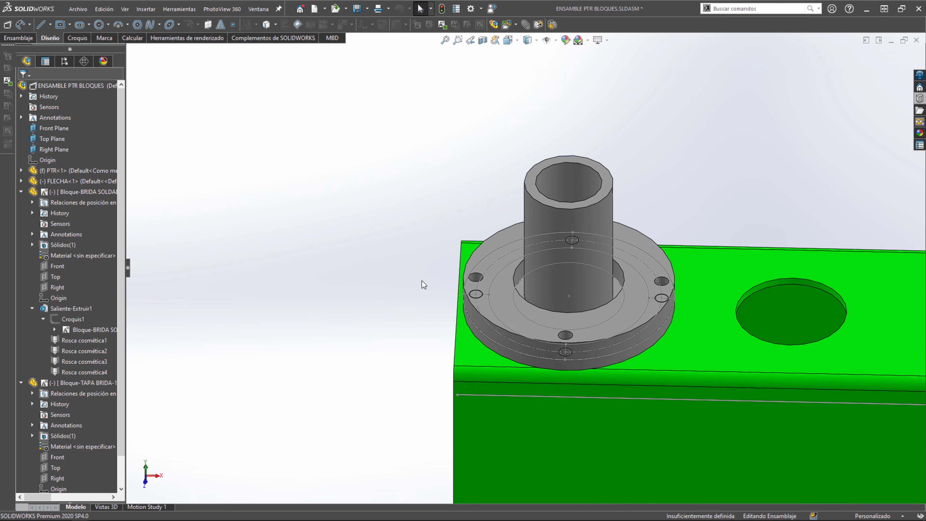
pyautogui.moveTo(424, 284); pyautogui.dragTo(528, 233, button='middle')
pyautogui.scroll(-3, 528, 234)
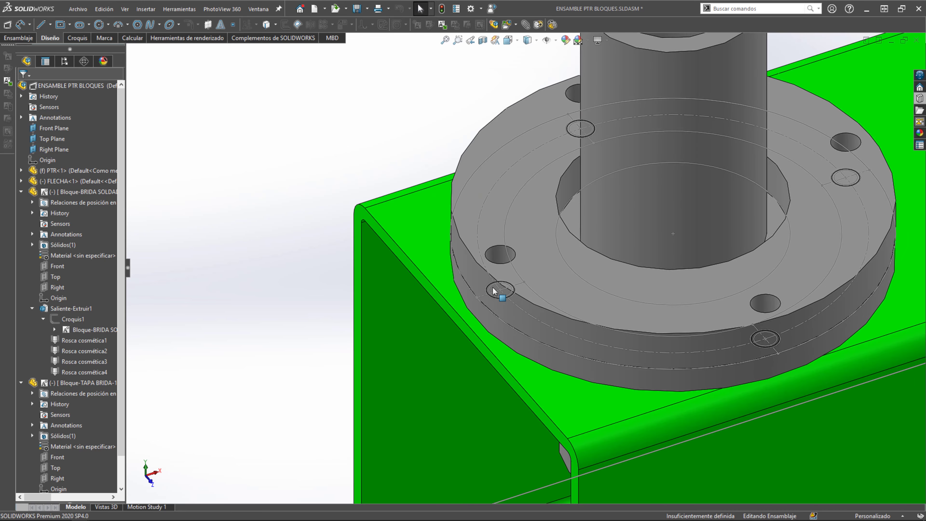
pyautogui.click(490, 323)
# - Open the virtual flange as a part, save it as BRIDA SOLDADA with referenced components, and close it
pyautogui.click(530, 286)
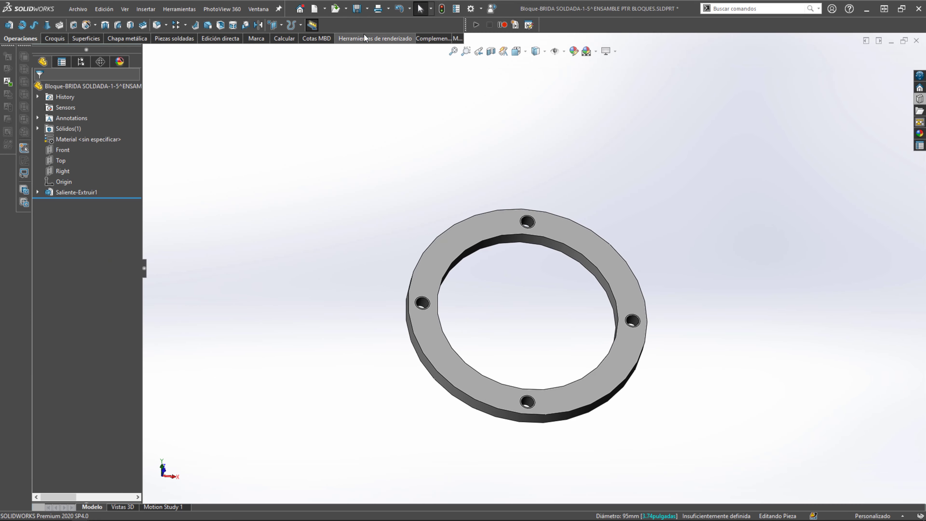
pyautogui.click(375, 38)
pyautogui.click(367, 10)
pyautogui.click(384, 34)
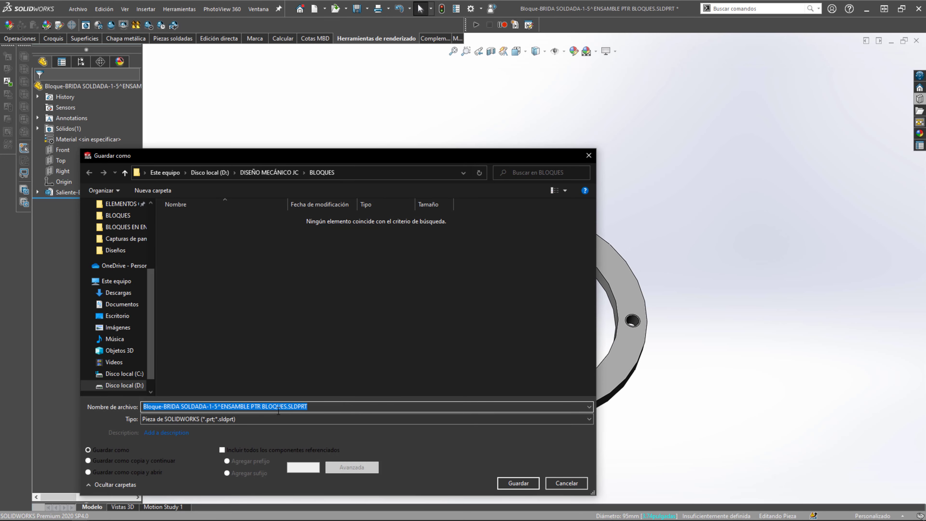
pyautogui.write('BRIDA SOLDADA')
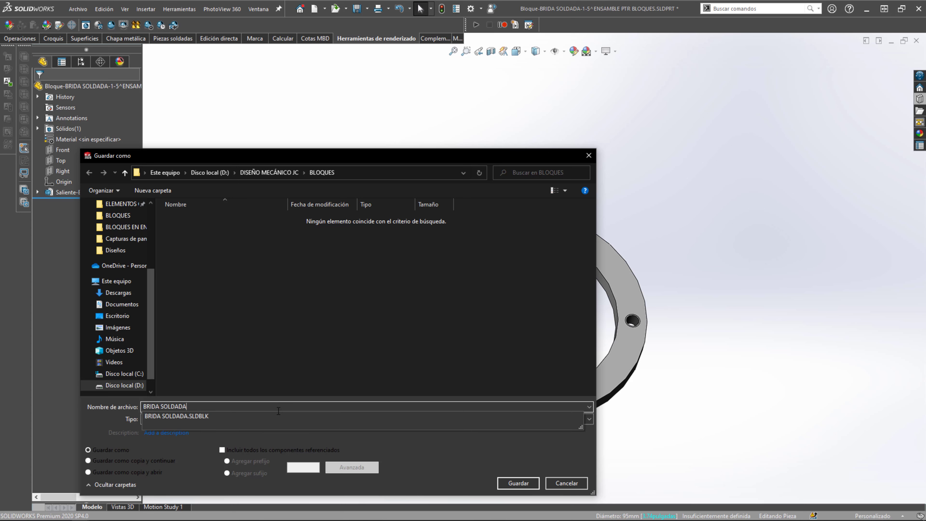
pyautogui.click(221, 450)
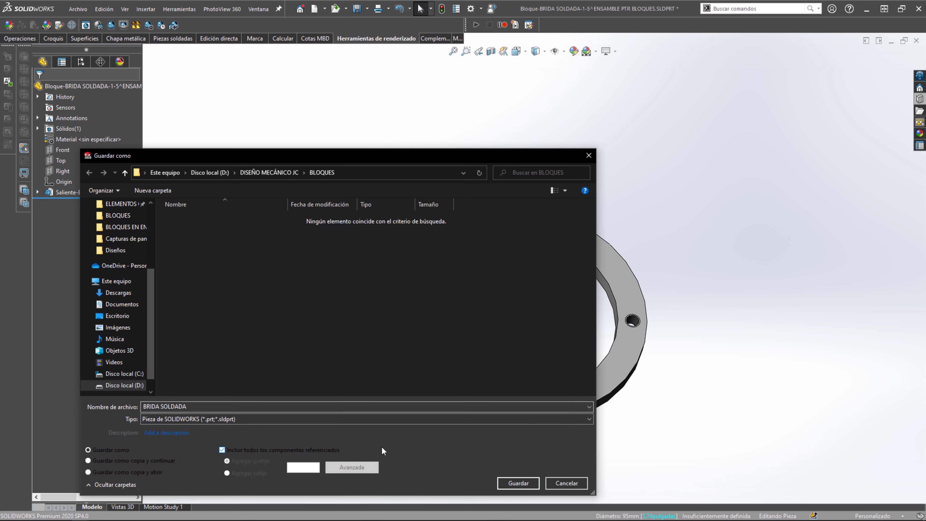
pyautogui.click(520, 482)
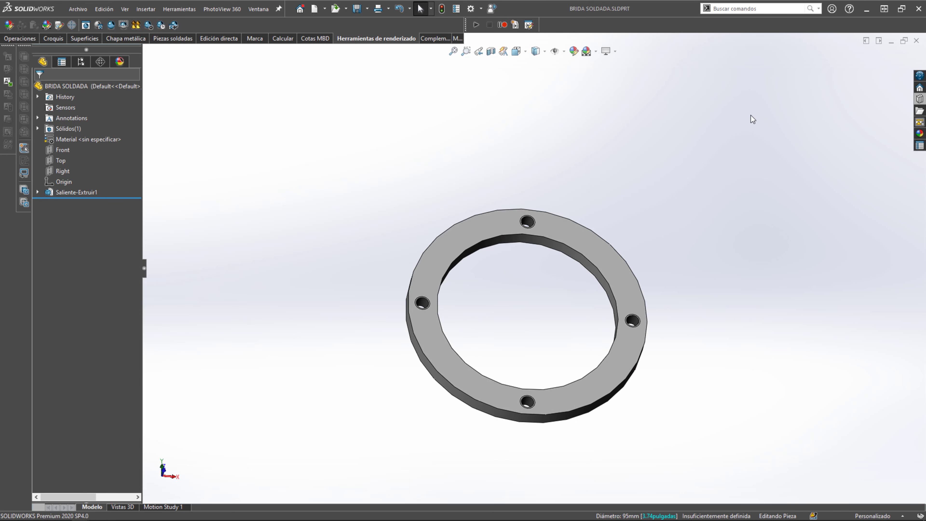
pyautogui.click(916, 40)
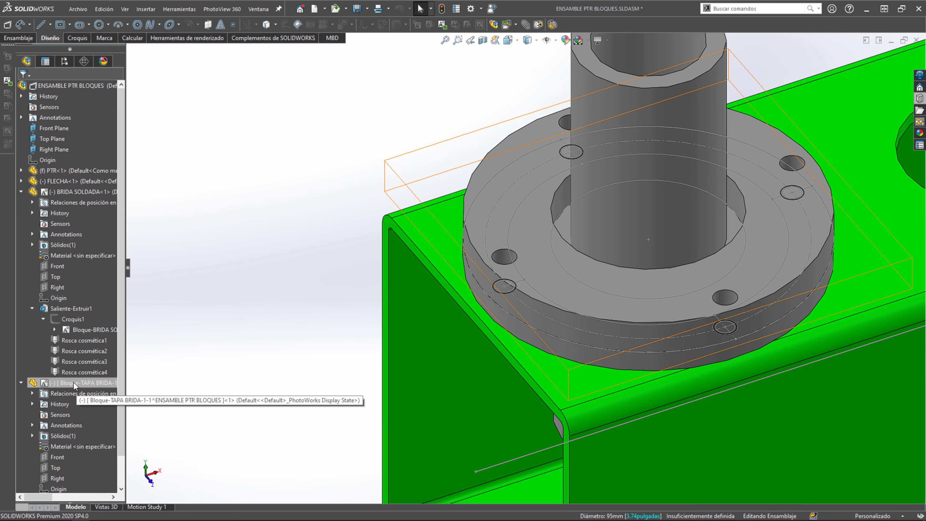
# - Open Bloque-TAPA BRIDA-1 as a part, save it as TAPA BRIDA, and close its window
pyautogui.click(73, 382)
pyautogui.click(78, 354)
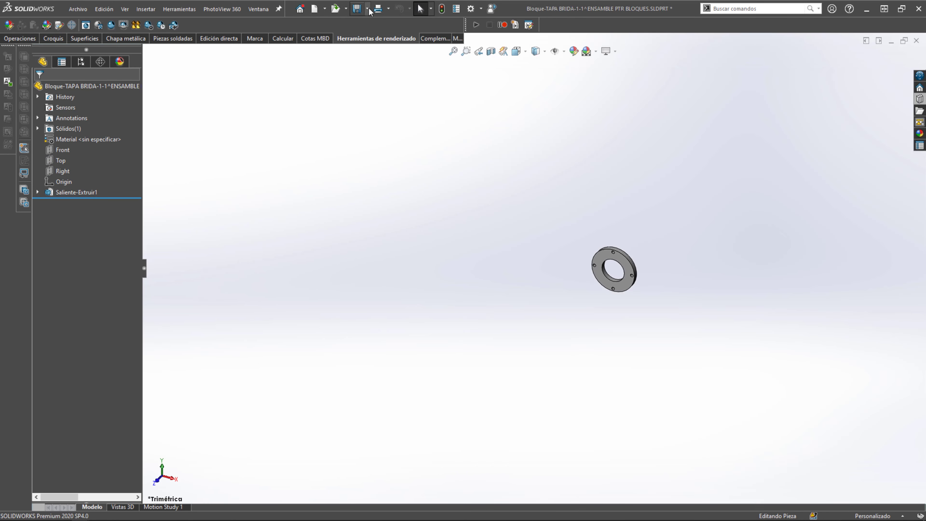
pyautogui.click(367, 9)
pyautogui.click(371, 33)
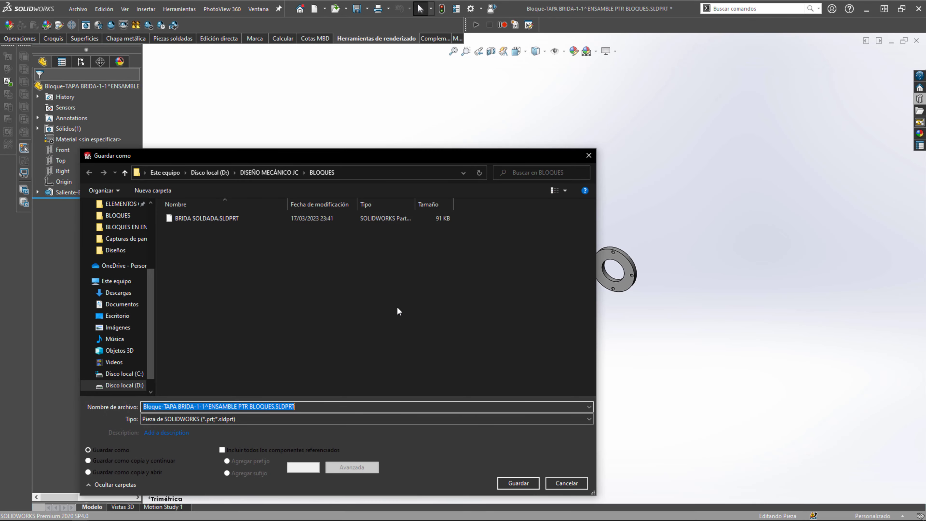
pyautogui.write('TAP')
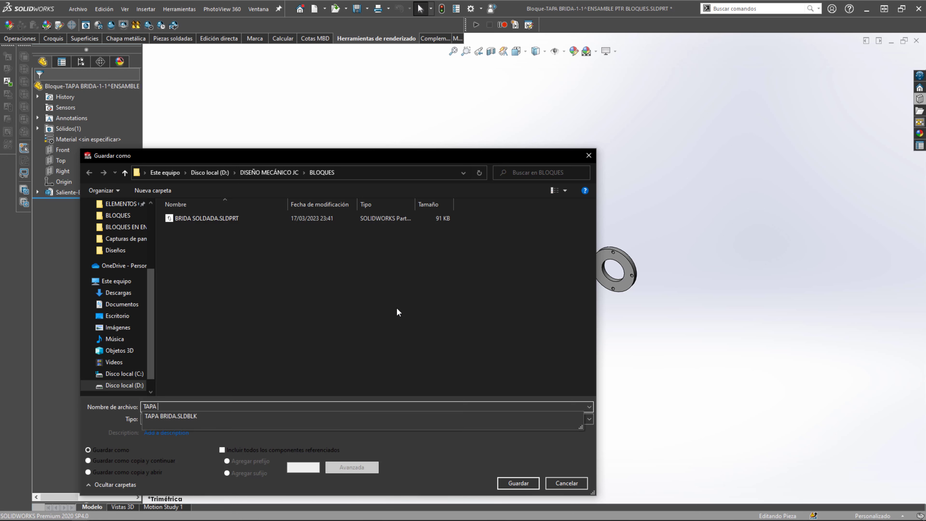
pyautogui.write('A')
pyautogui.click(518, 484)
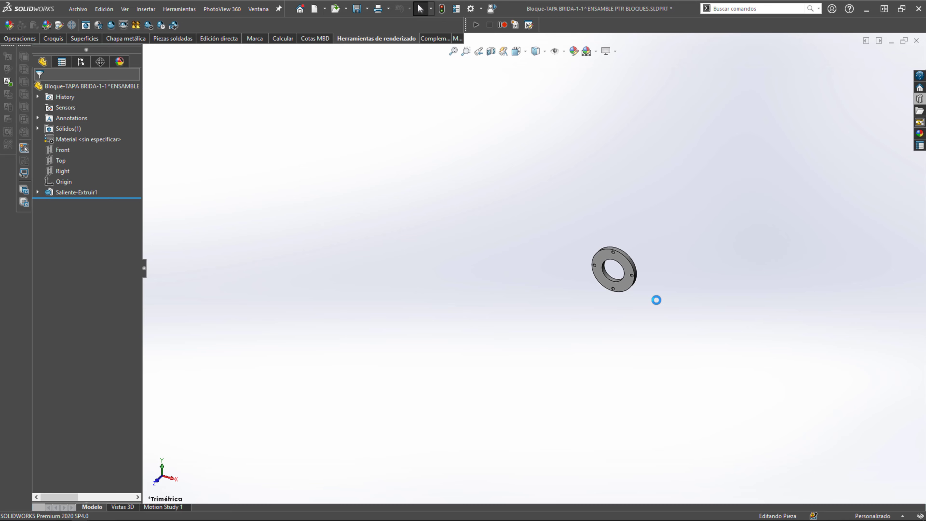
pyautogui.click(916, 40)
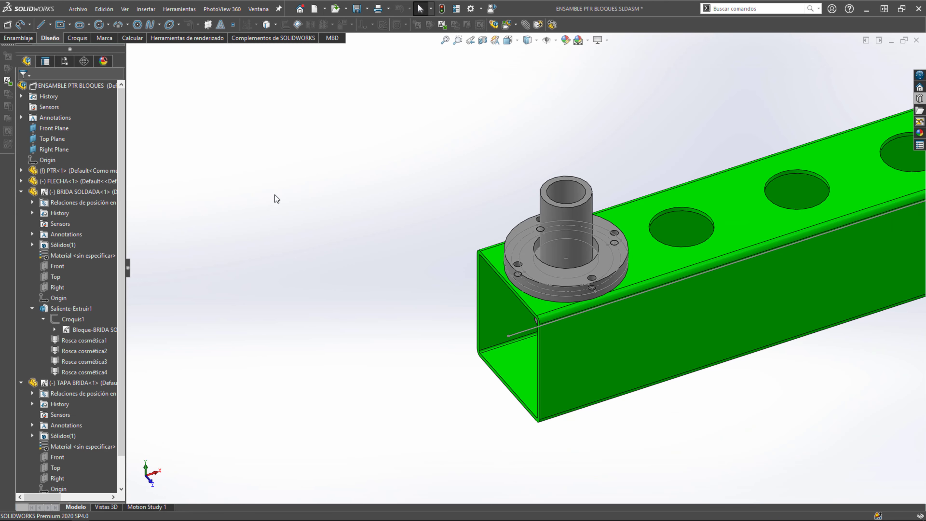
# - Collapse the BRIDA SOLDADA and TAPA BRIDA tree entries and save the assembly
pyautogui.click(21, 192)
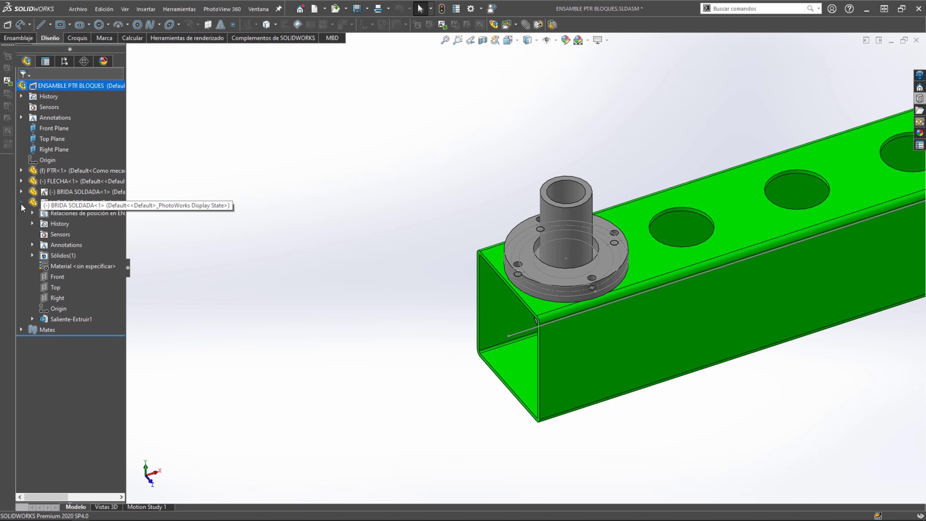
pyautogui.click(22, 202)
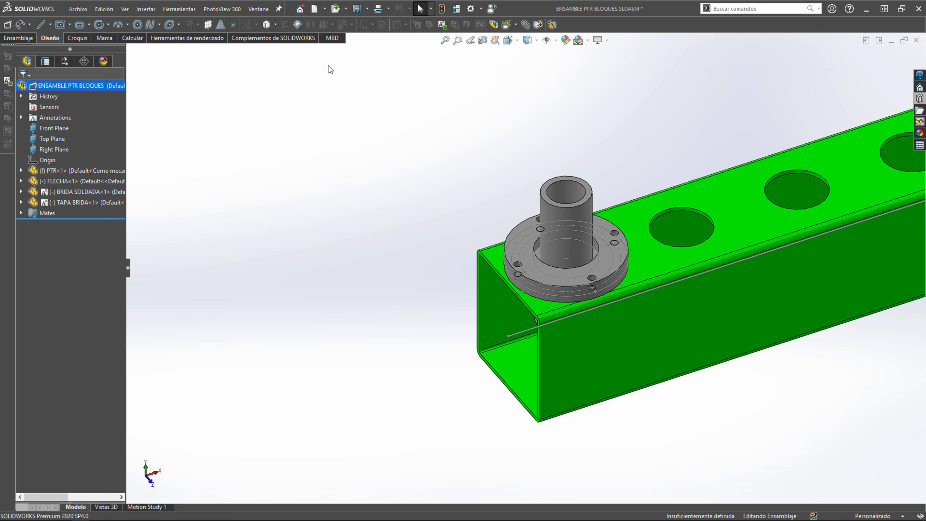
pyautogui.click(356, 12)
# - Zoom and orbit the view onto a flange bolt hole and the tube's open end
pyautogui.scroll(-2, 546, 217)
pyautogui.scroll(-2, 533, 253)
pyautogui.scroll(-1, 525, 237)
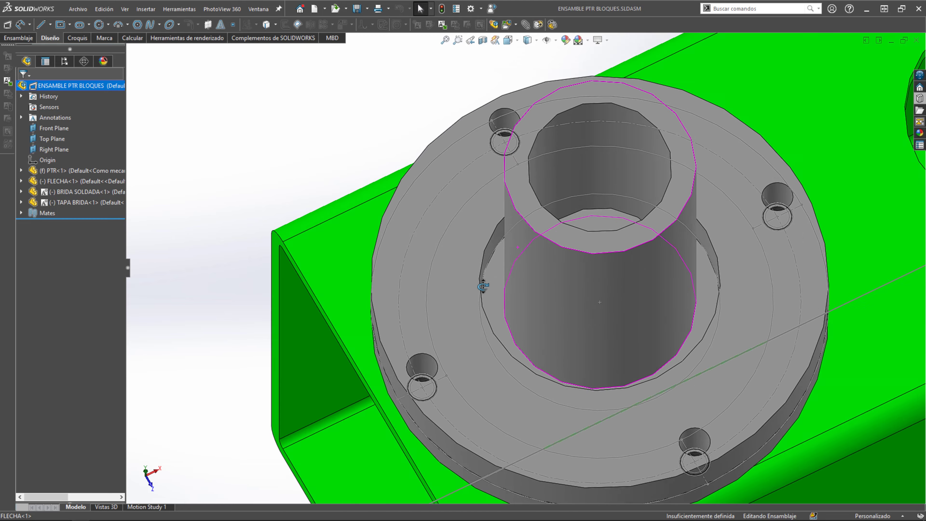
pyautogui.scroll(-1, 519, 218)
pyautogui.scroll(3, 522, 194)
pyautogui.scroll(-5, 525, 199)
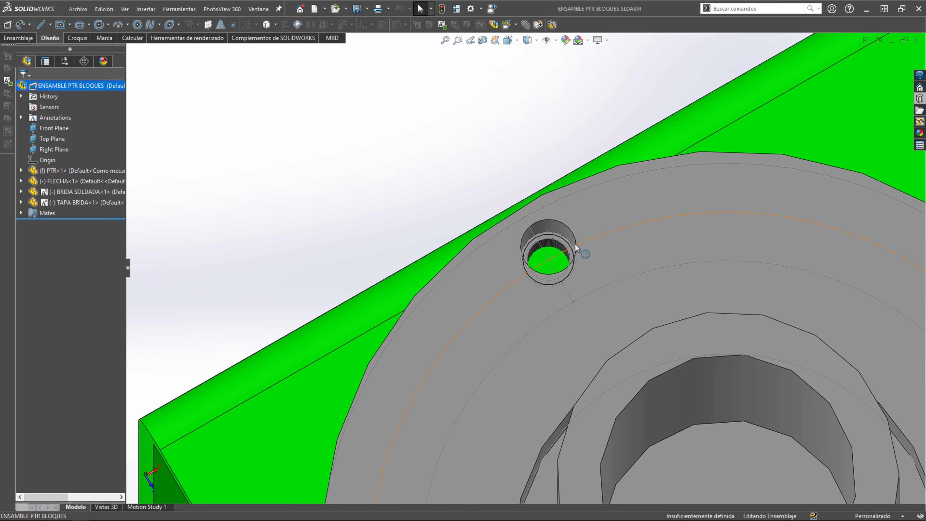
pyautogui.moveTo(584, 252); pyautogui.dragTo(590, 250, button='middle')
pyautogui.scroll(3, 602, 243)
pyautogui.scroll(-2, 616, 232)
pyautogui.scroll(2, 598, 206)
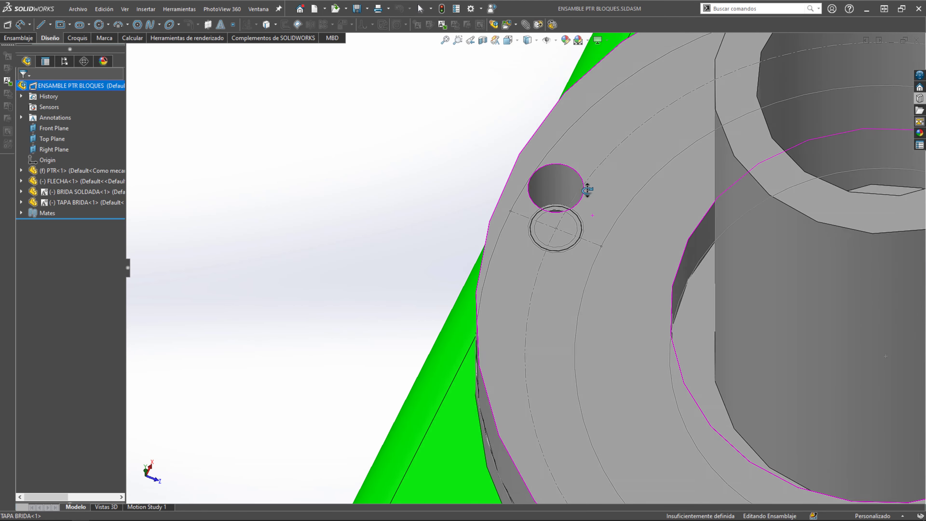
pyautogui.scroll(2, 576, 197)
pyautogui.scroll(-3, 534, 248)
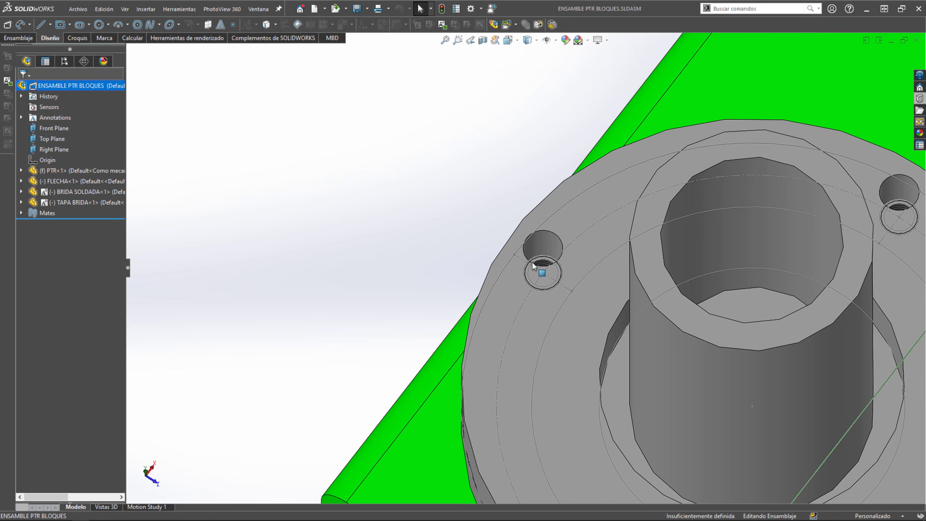
pyautogui.scroll(3, 533, 265)
pyautogui.scroll(2, 547, 234)
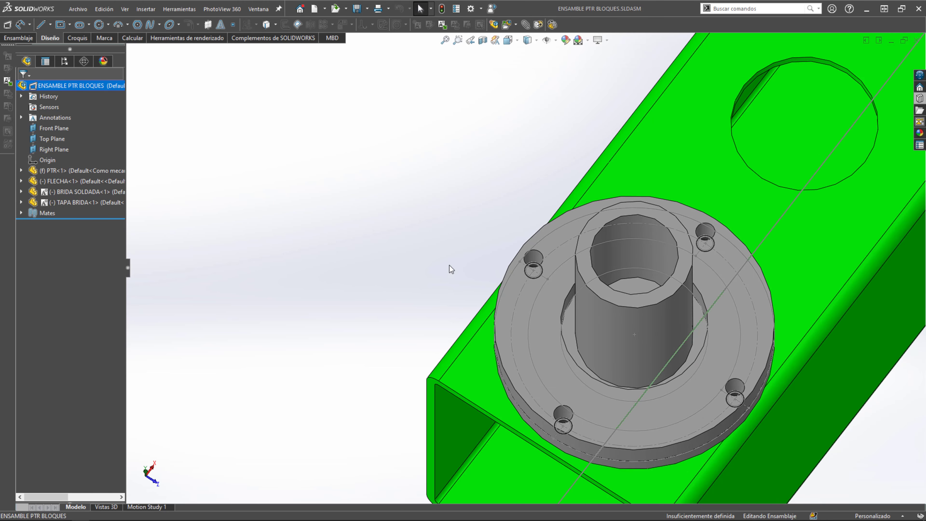
pyautogui.scroll(5, 648, 238)
pyautogui.moveTo(648, 239); pyautogui.dragTo(598, 191, button='middle')
pyautogui.scroll(3, 598, 192)
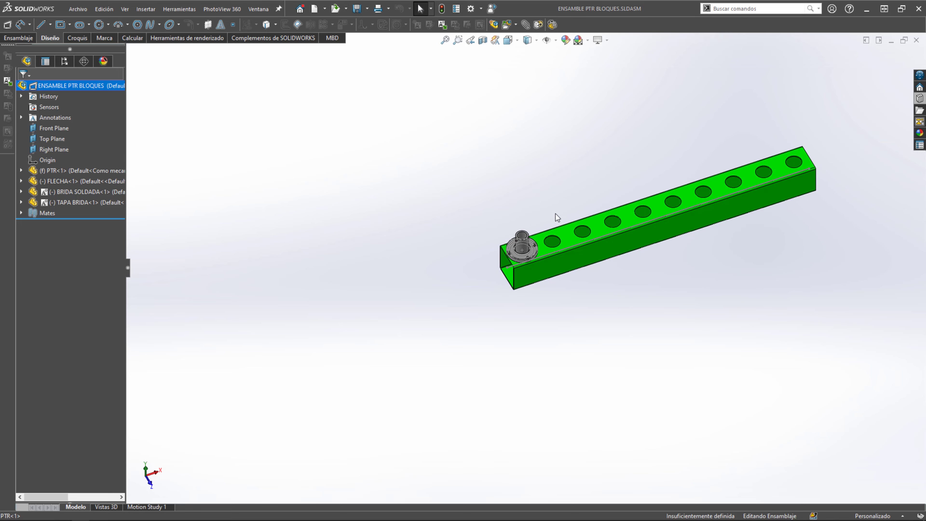
pyautogui.scroll(-3, 479, 241)
pyautogui.moveTo(479, 242); pyautogui.dragTo(559, 240, button='middle')
pyautogui.scroll(-4, 527, 238)
pyautogui.scroll(-4, 527, 237)
pyautogui.scroll(-3, 560, 241)
# - Drop a flat washer onto the flange bolt hole and choose its M08 x 20 configuration
pyautogui.scroll(-2, 618, 262)
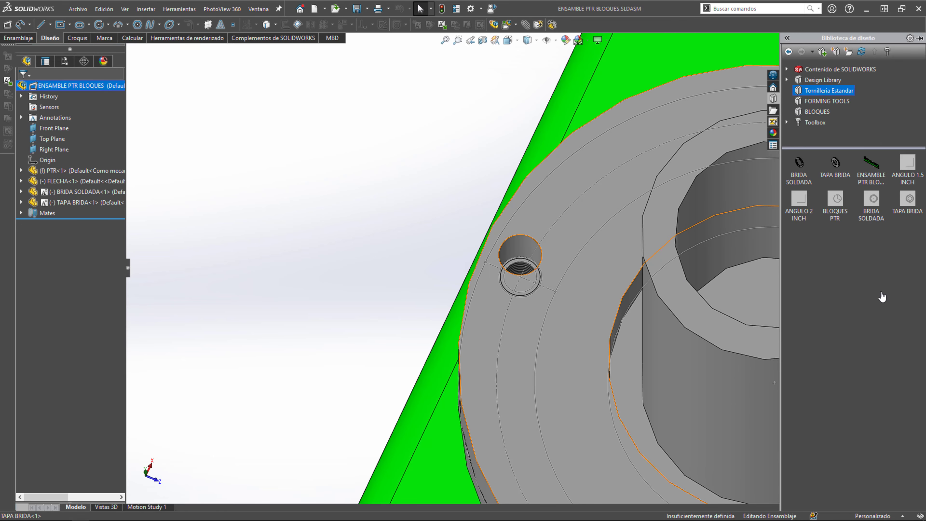
pyautogui.moveTo(882, 297); pyautogui.dragTo(442, 300)
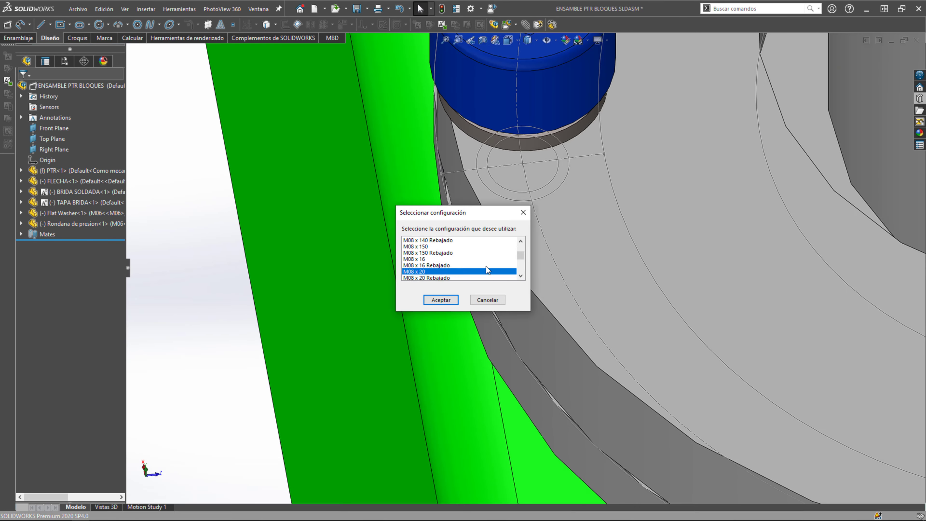
pyautogui.scroll(-3, 440, 267)
pyautogui.doubleClick(439, 269)
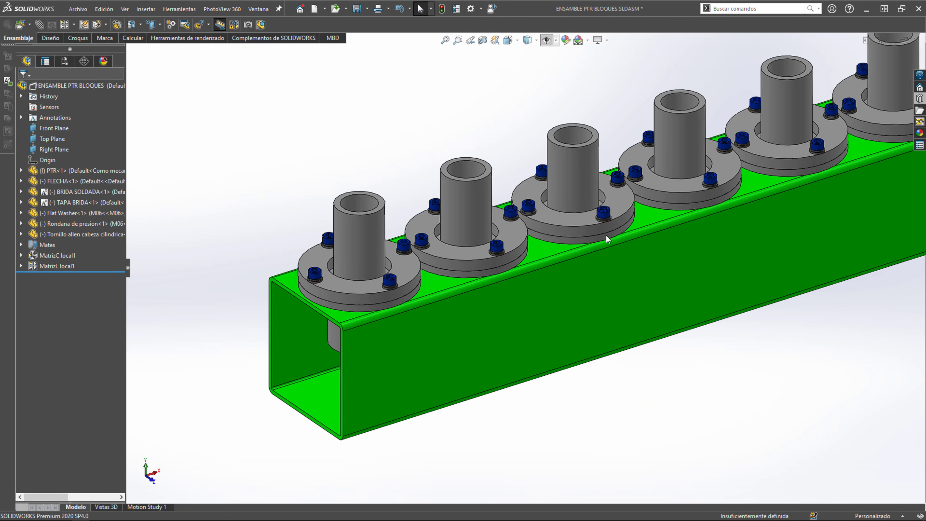
pyautogui.scroll(5, 558, 219)
pyautogui.scroll(-1, 642, 203)
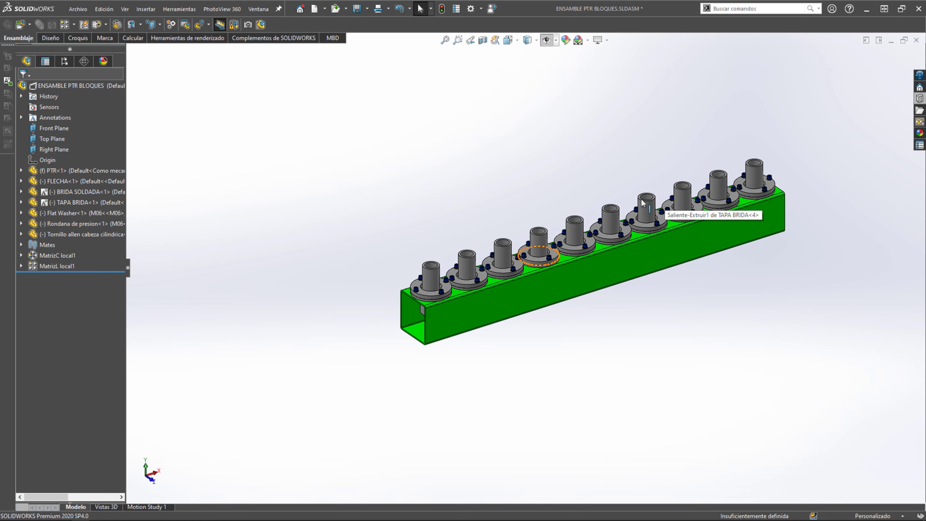
pyautogui.moveTo(643, 204)
pyautogui.mouseDown(button='middle')
pyautogui.moveTo(752, 177)
pyautogui.moveTo(682, 176)
pyautogui.moveTo(592, 236)
pyautogui.mouseUp(button='middle')
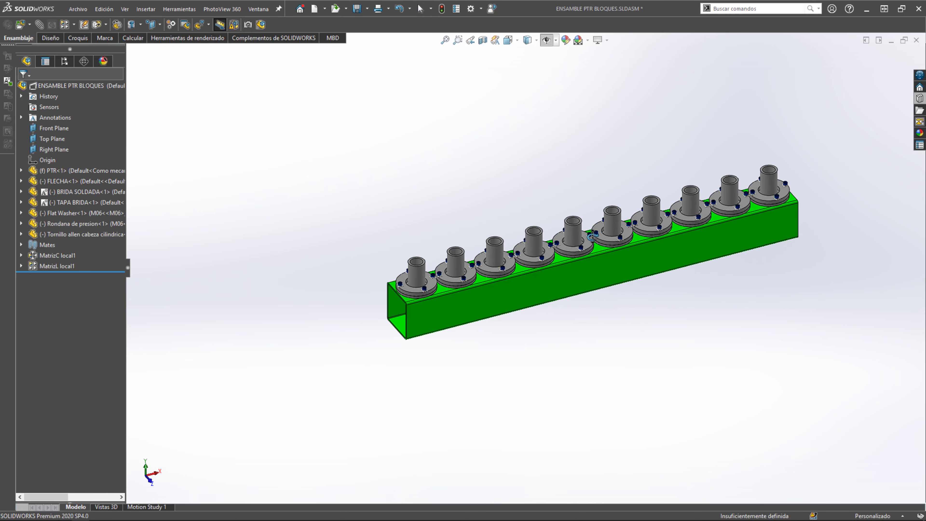
pyautogui.scroll(-2, 439, 281)
pyautogui.scroll(-3, 441, 282)
pyautogui.scroll(2, 372, 285)
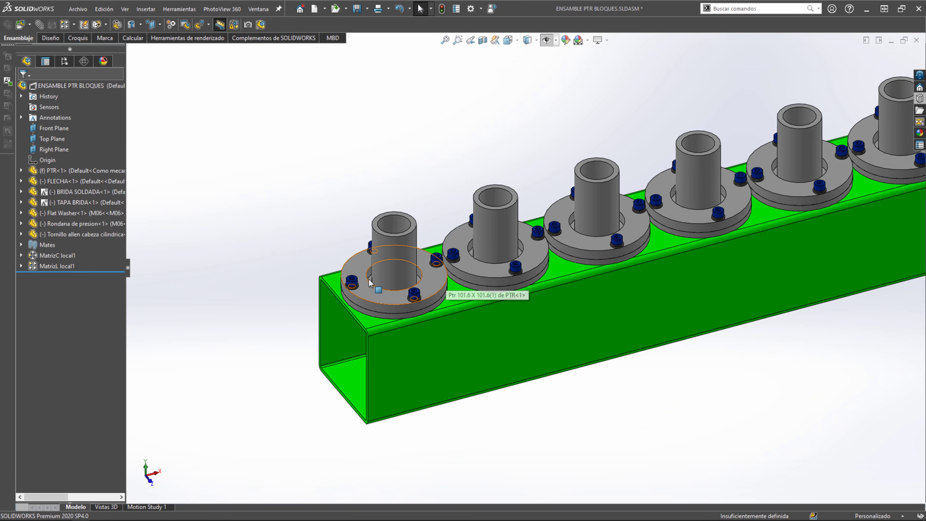
pyautogui.scroll(-1, 442, 303)
pyautogui.scroll(-3, 443, 303)
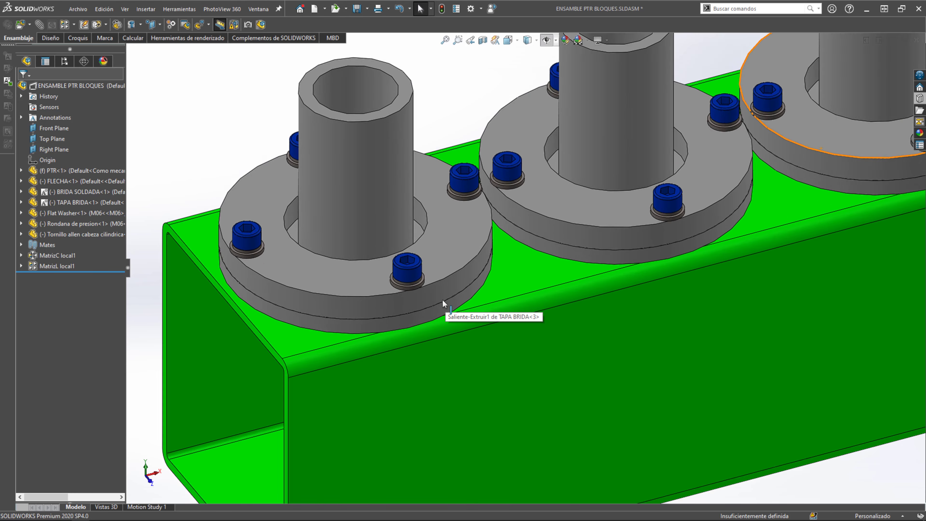
pyautogui.scroll(3, 442, 299)
pyautogui.scroll(2, 565, 246)
pyautogui.scroll(-2, 566, 244)
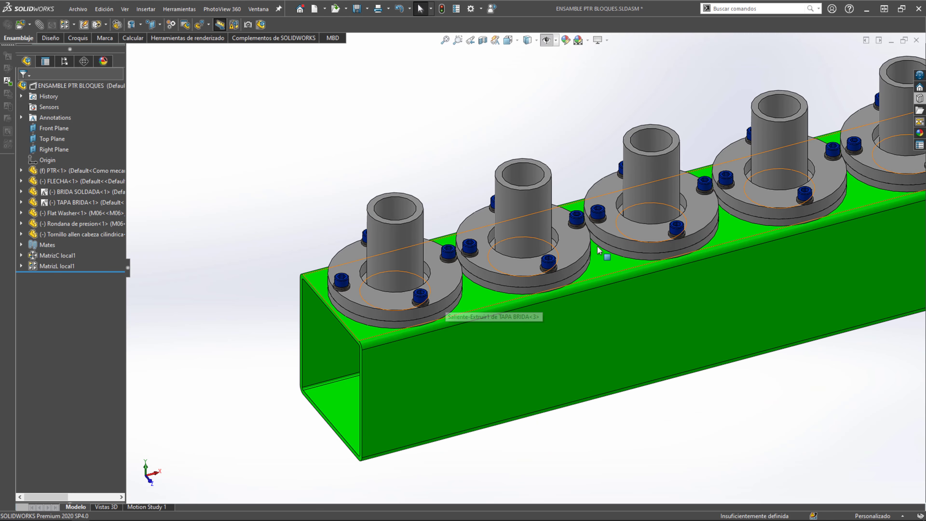
pyautogui.scroll(1, 600, 248)
pyautogui.scroll(3, 619, 250)
pyautogui.scroll(2, 655, 252)
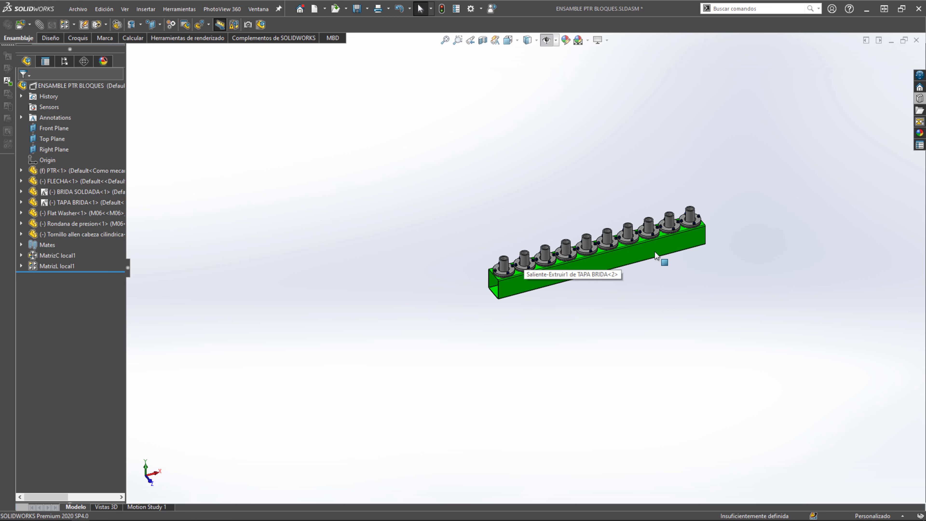
pyautogui.scroll(-3, 370, 213)
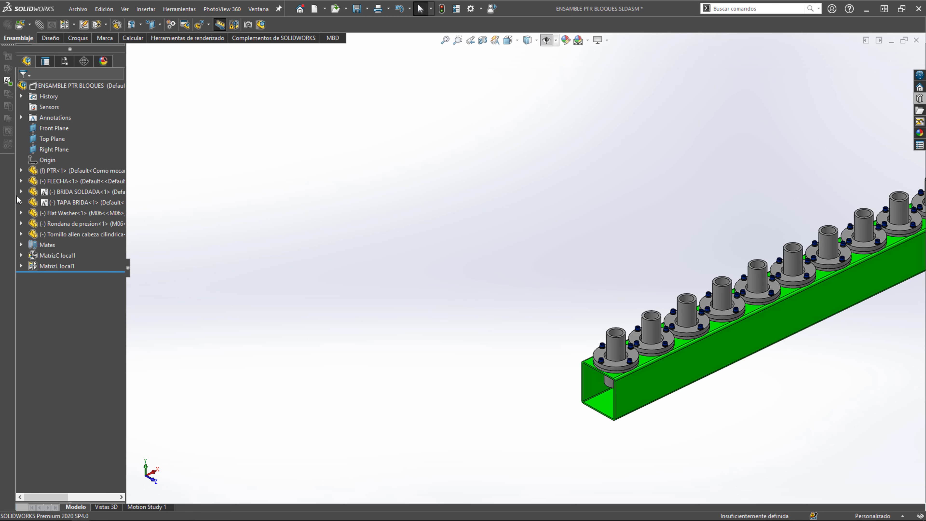
pyautogui.click(52, 193)
pyautogui.moveTo(663, 335); pyautogui.dragTo(620, 314, button='middle')
pyautogui.click(60, 204)
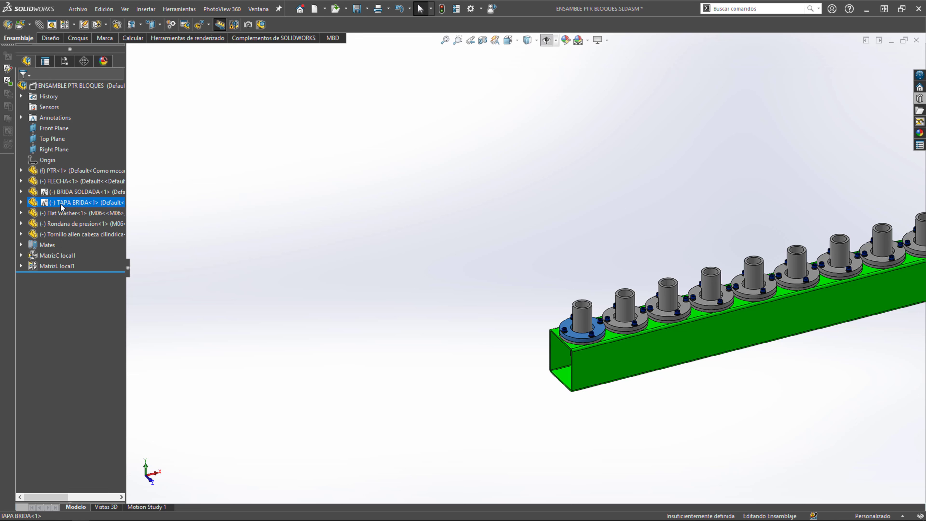
pyautogui.click(499, 220)
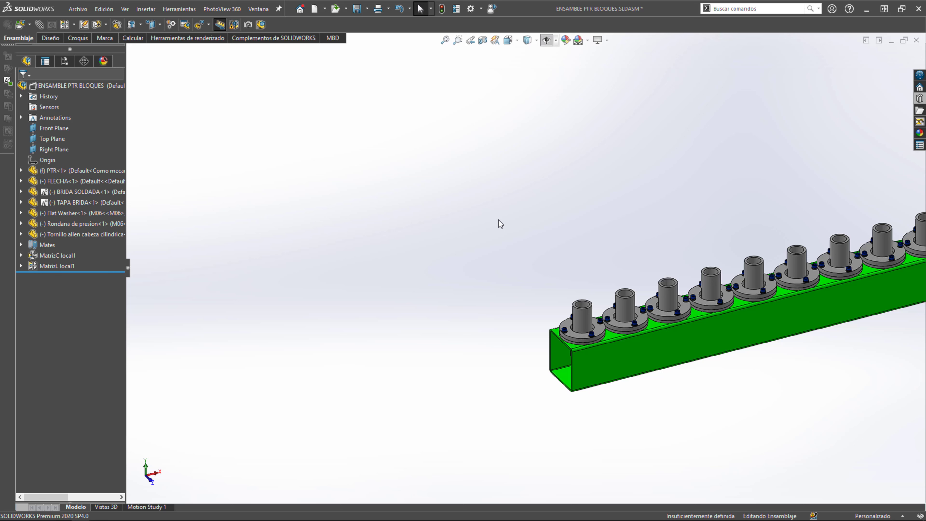
pyautogui.hotkey('ctrl', '7')
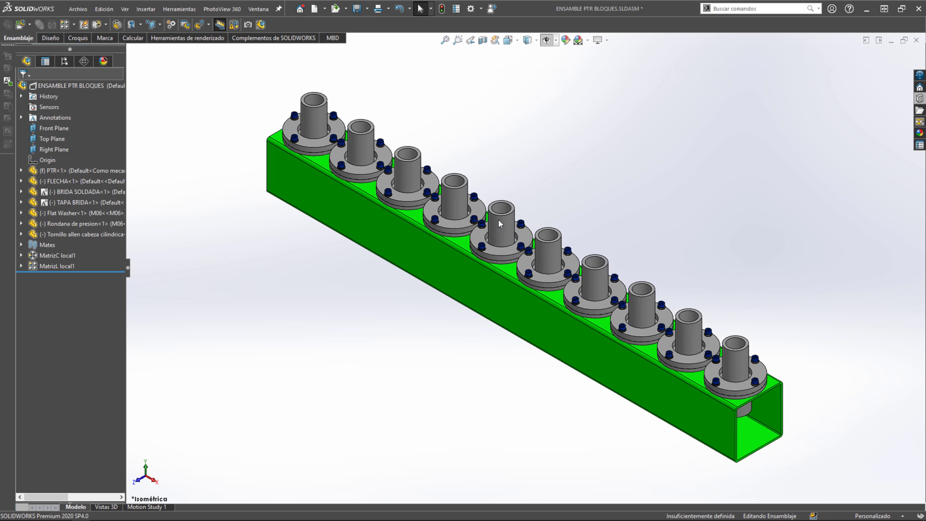